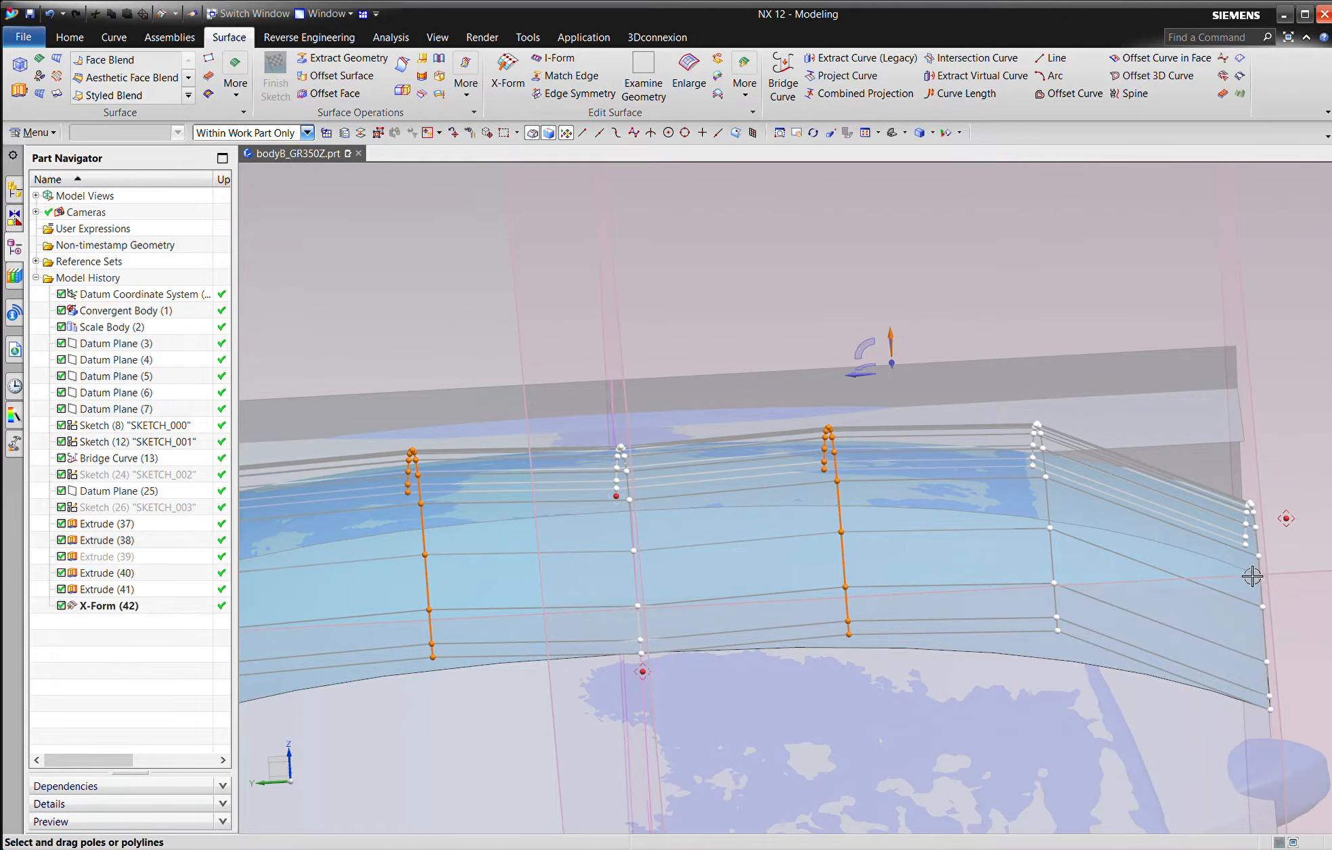
Apply the X-Form reshaping of the roof surface.
click(120, 786)
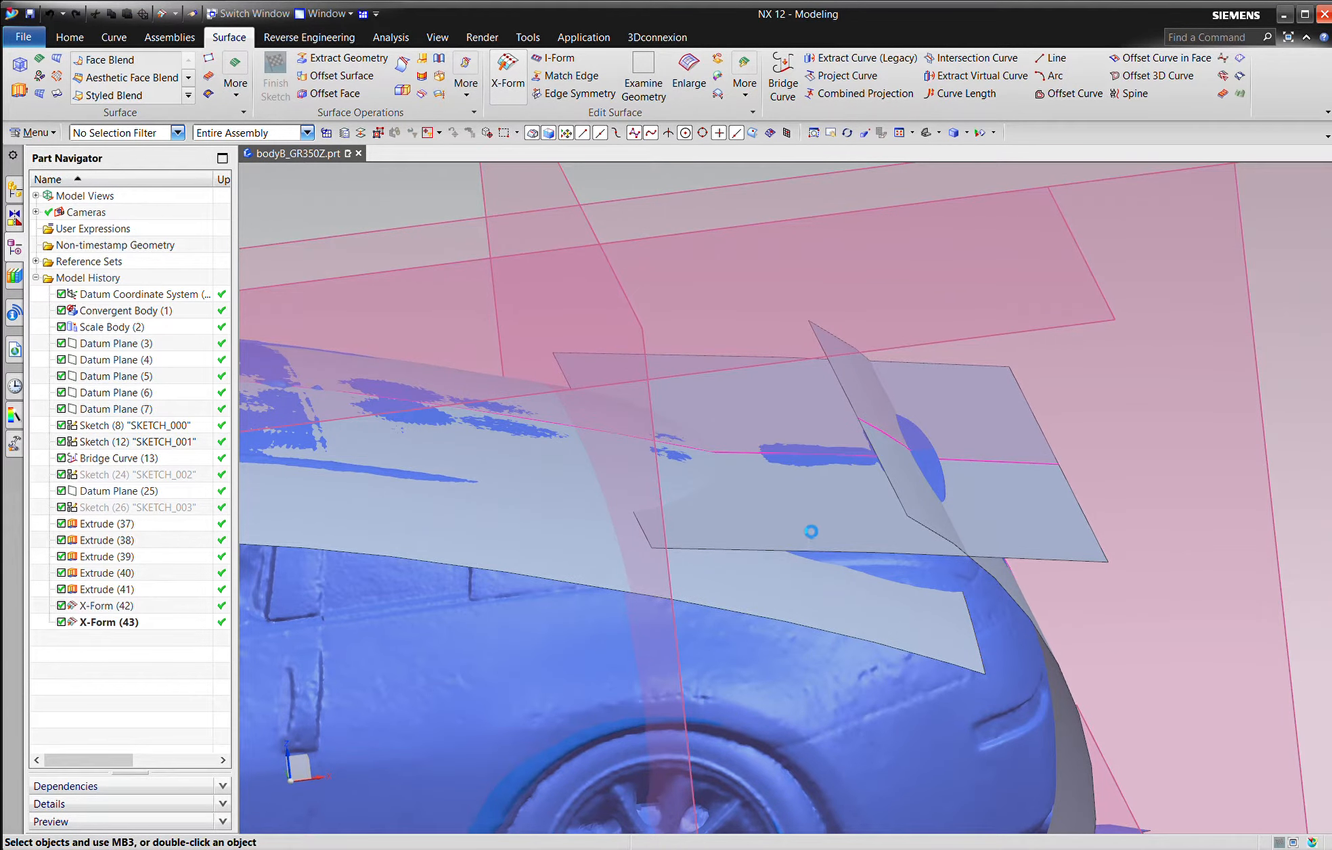
Reshape the flat rear window surface with X-Form at degree 4 across its width, lowering both side edge polylines.
click(1046, 526)
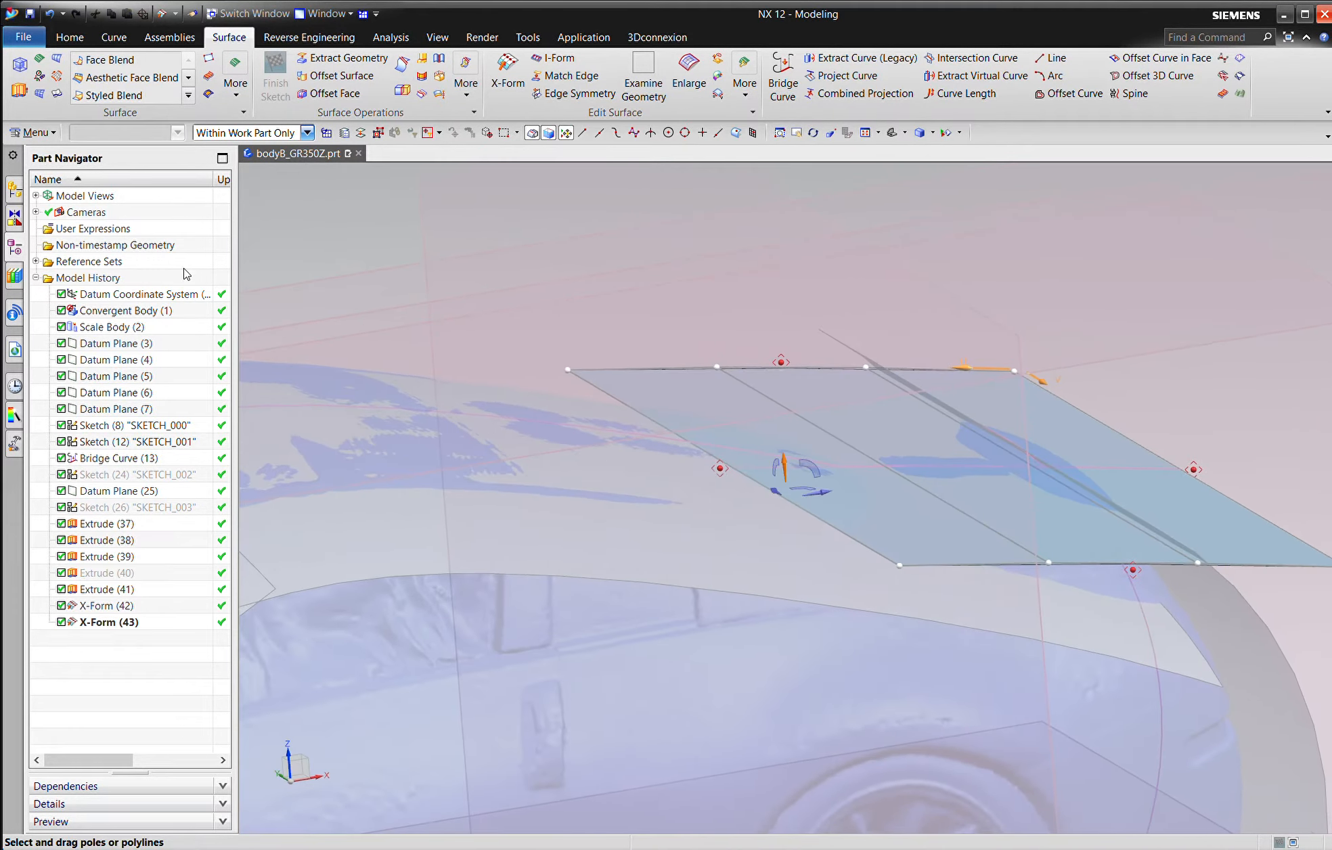
text(4)
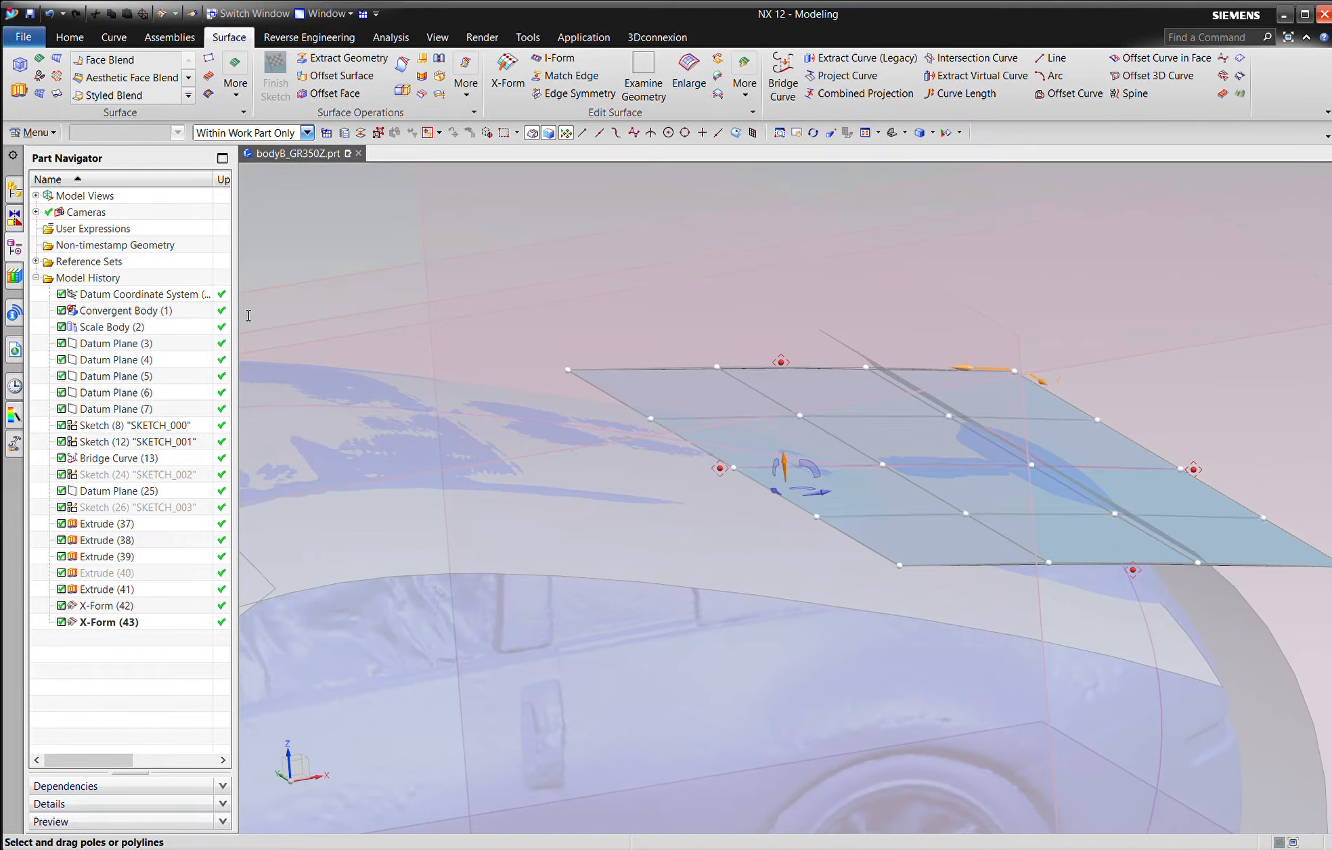
click(1082, 570)
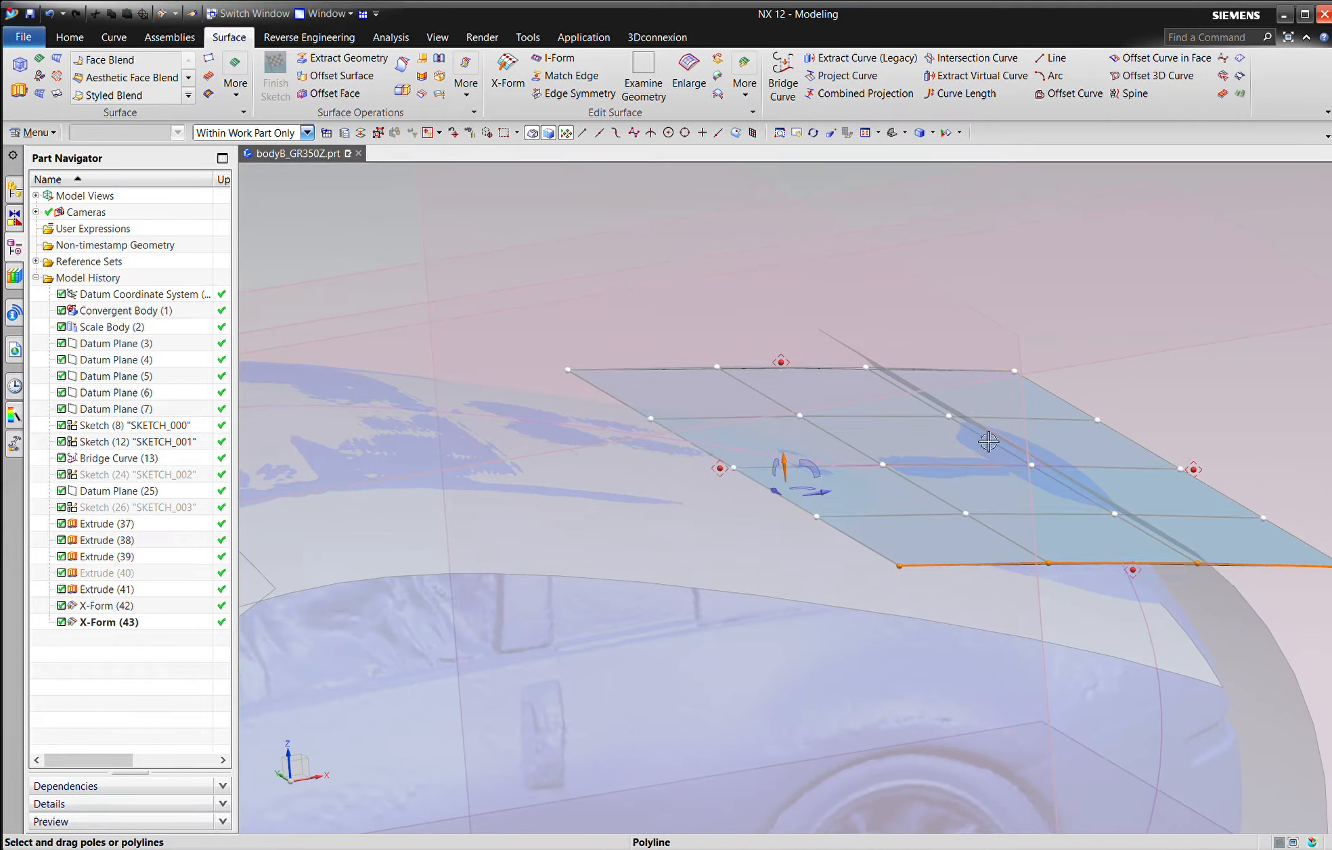
click(827, 373)
drag(826, 375, 826, 413)
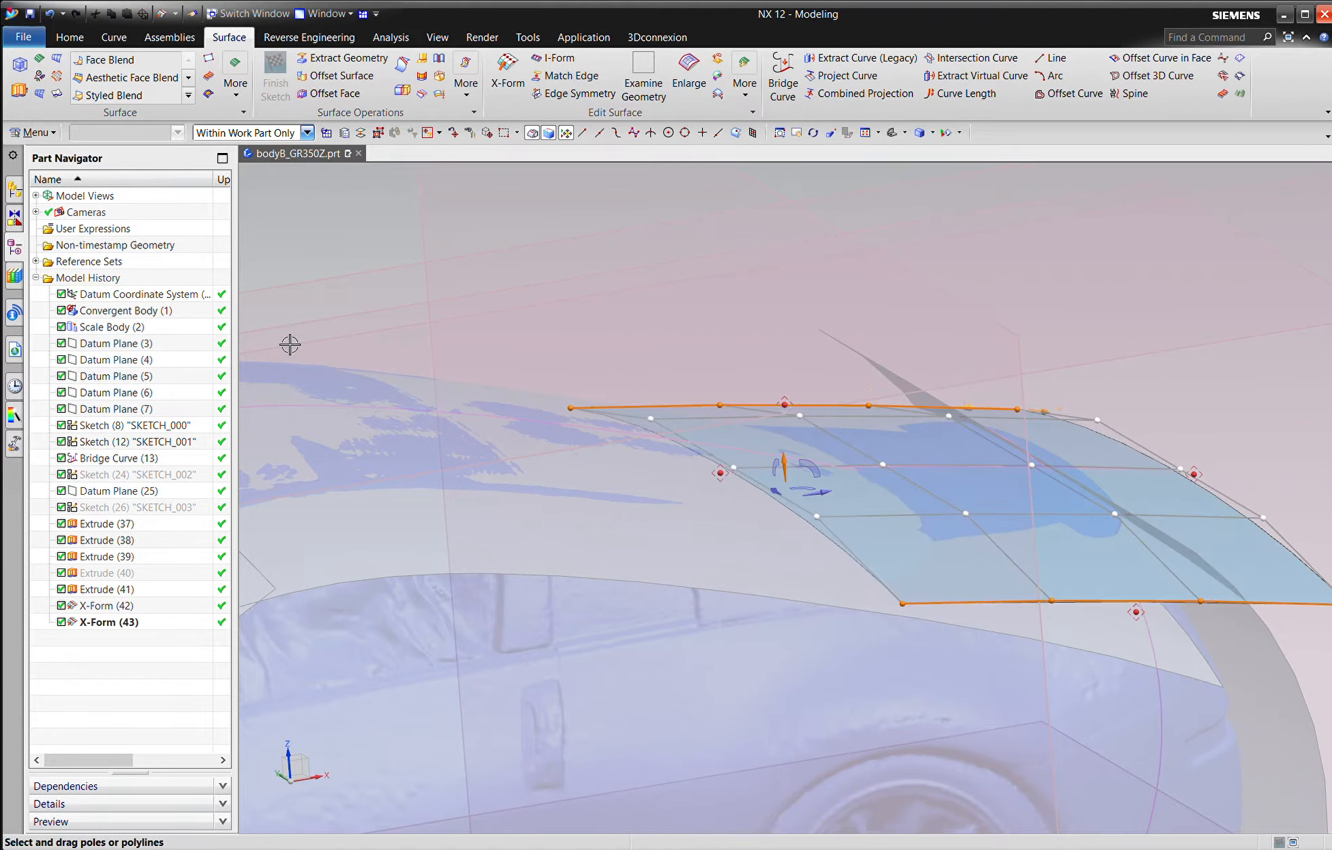
Raise the rear window surface's crosswise degree to 6 and lift the two inner polylines flanking the centerline.
text(6)
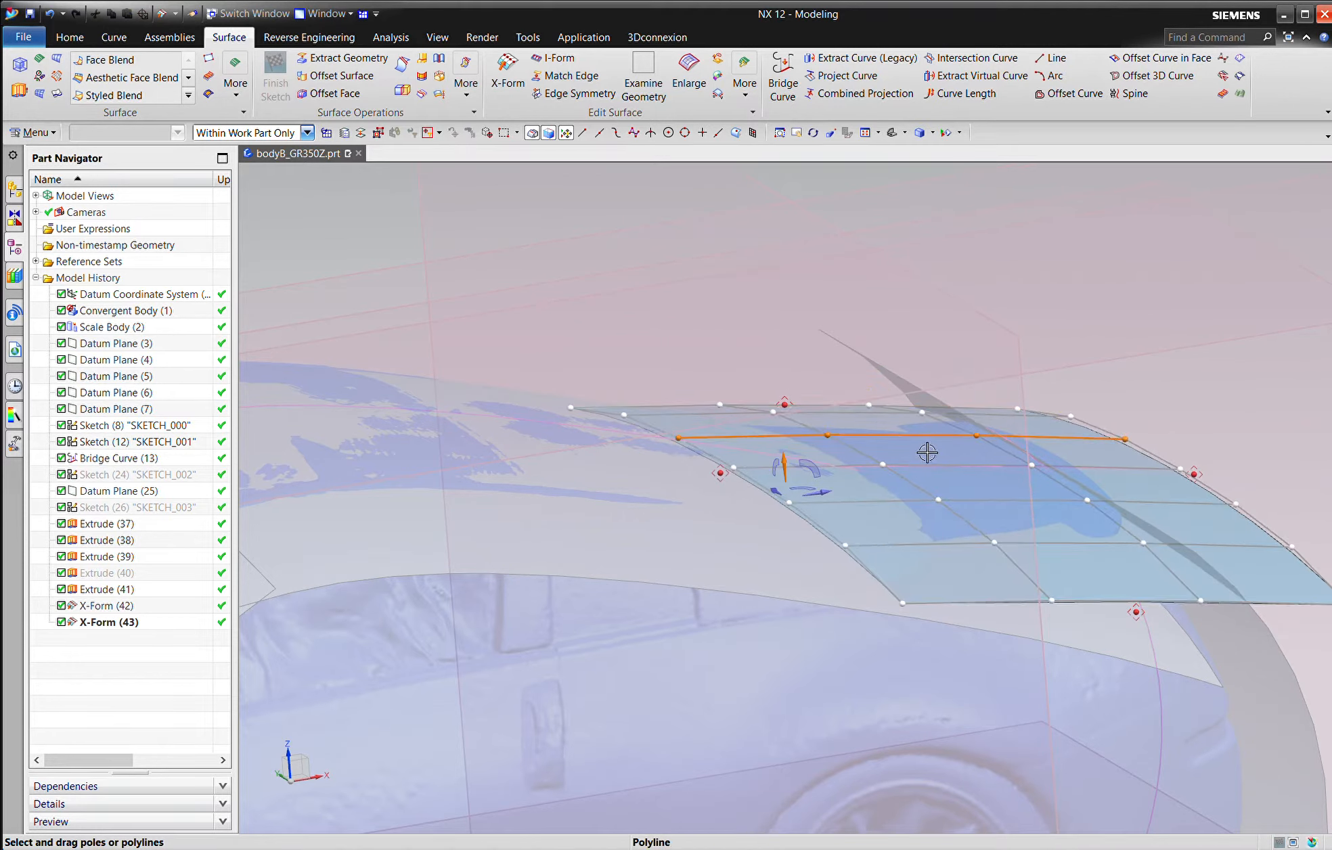
click(927, 436)
click(1016, 503)
drag(1019, 507, 1020, 494)
Lower both side edge polylines of the rear window surface further toward the scan and apply the X-Form.
click(1091, 601)
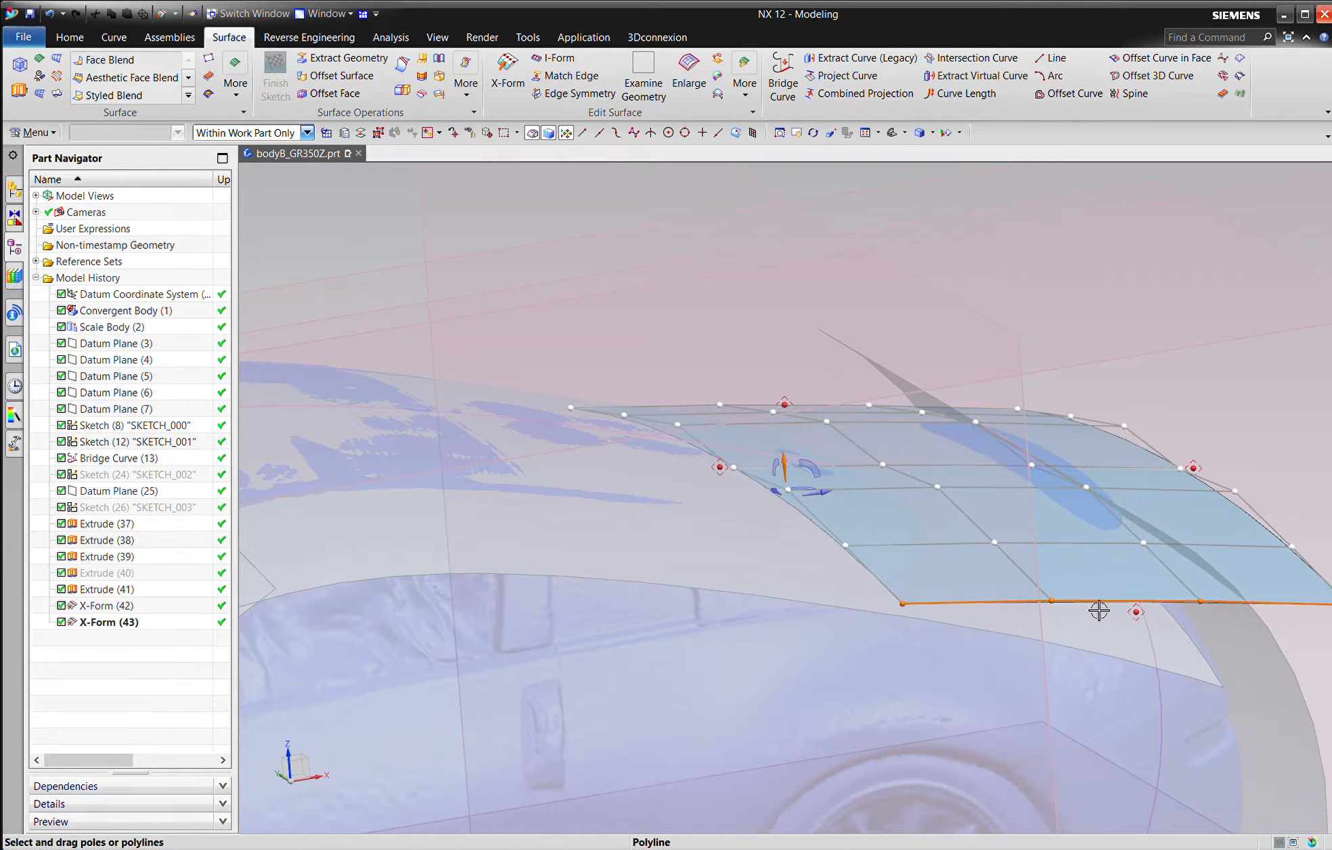
click(901, 408)
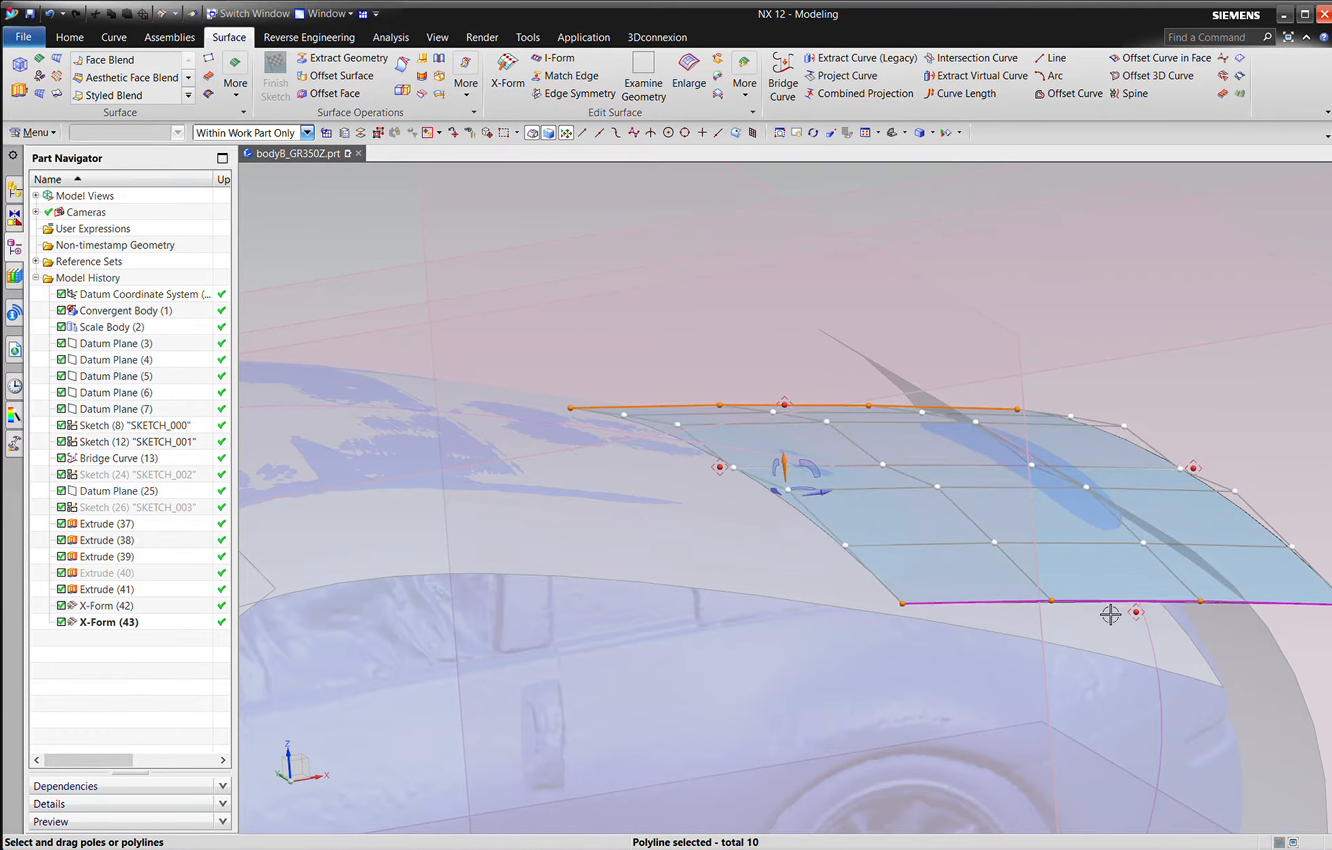
drag(1109, 612, 1098, 642)
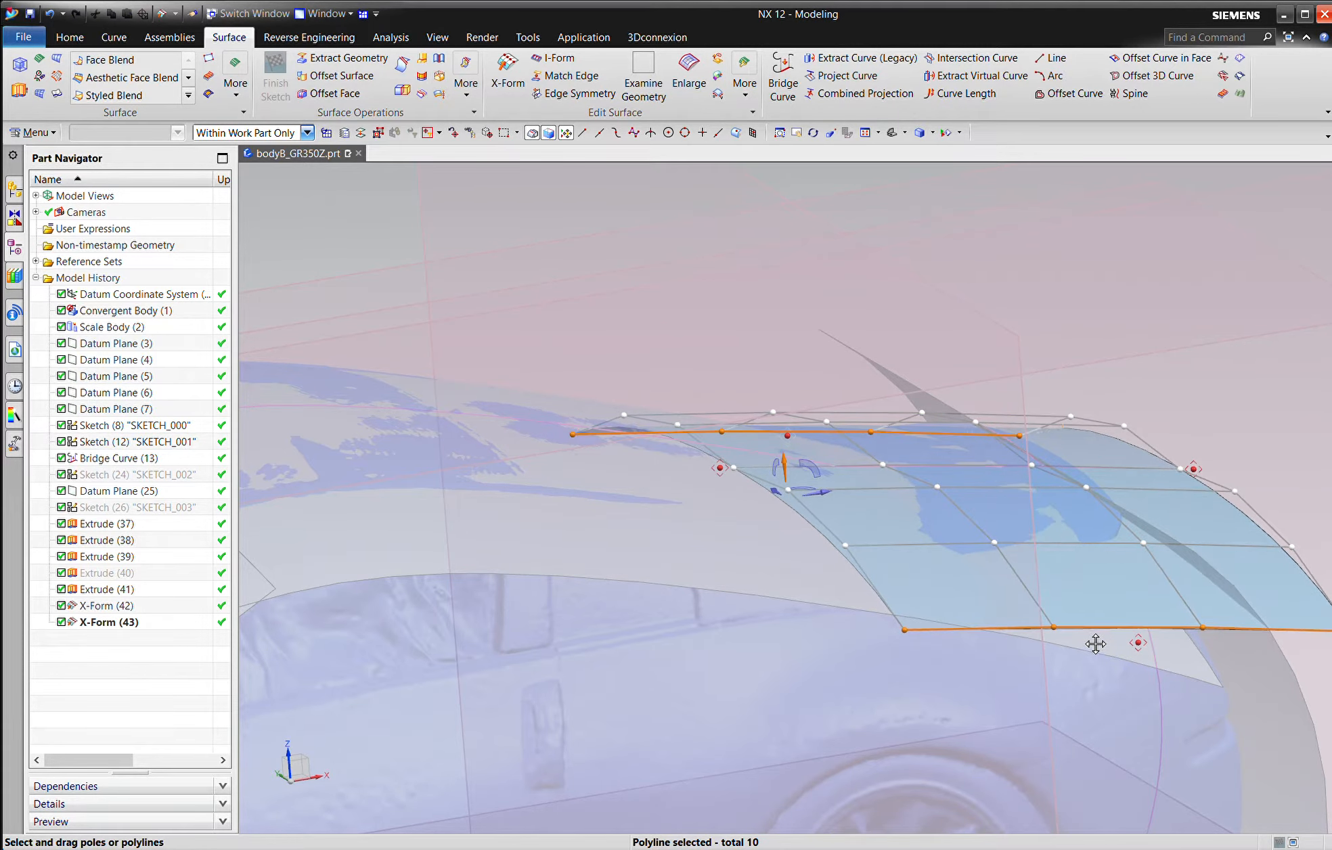
middle_drag(1098, 642, 973, 667)
click(116, 778)
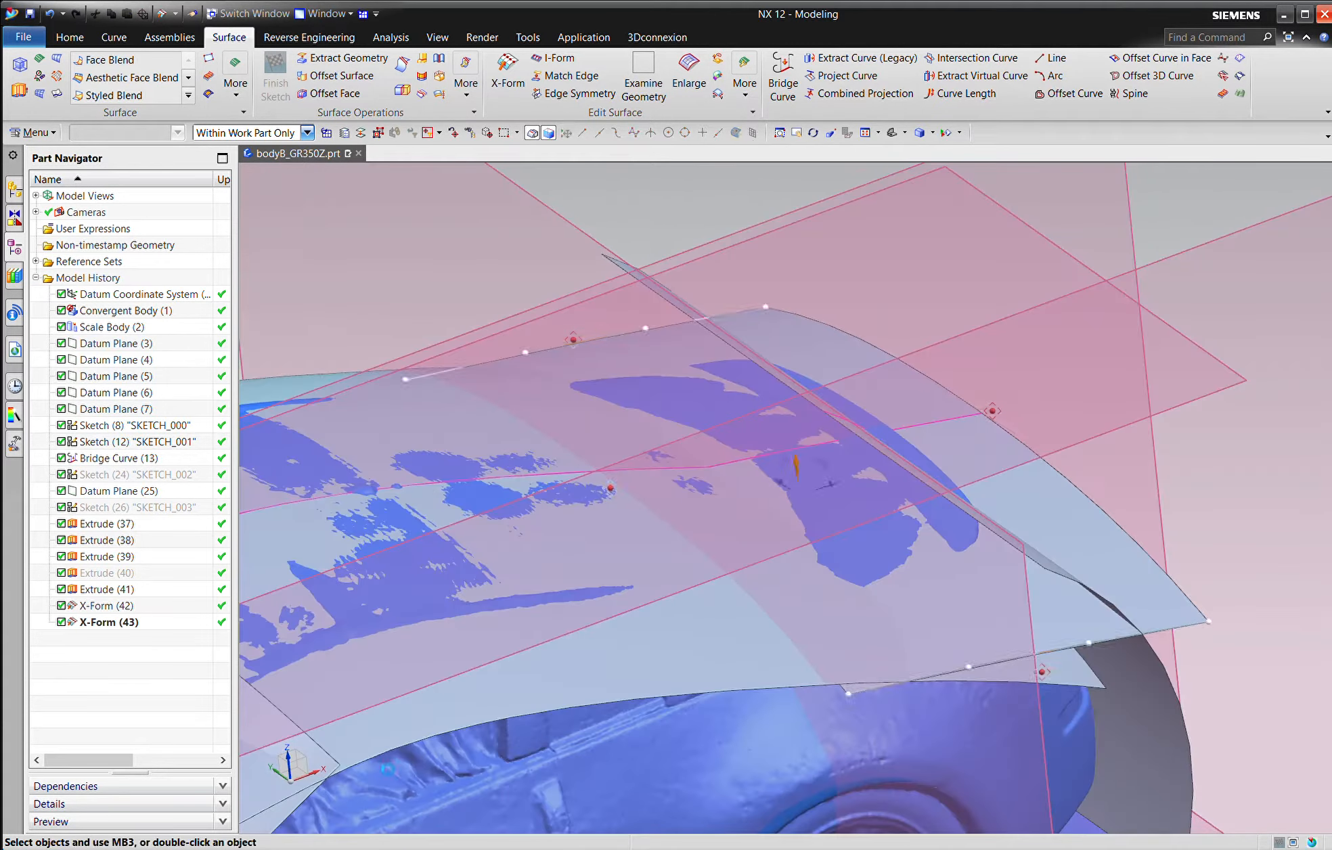
Start X-Form on the hood surface, reduce its lengthwise pole rows and set the crosswise degree to 6.
middle_drag(969, 581, 875, 700)
click(925, 613)
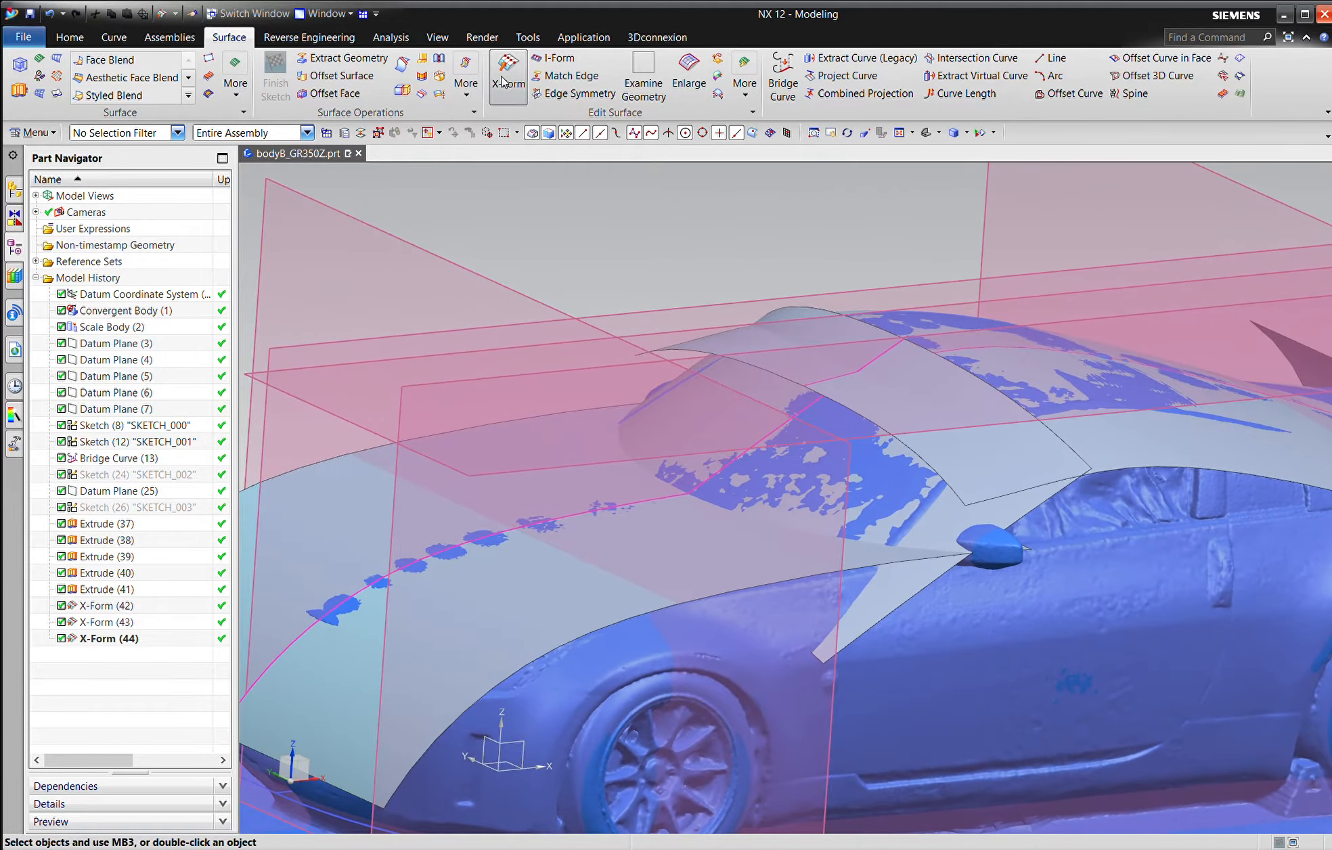
click(502, 81)
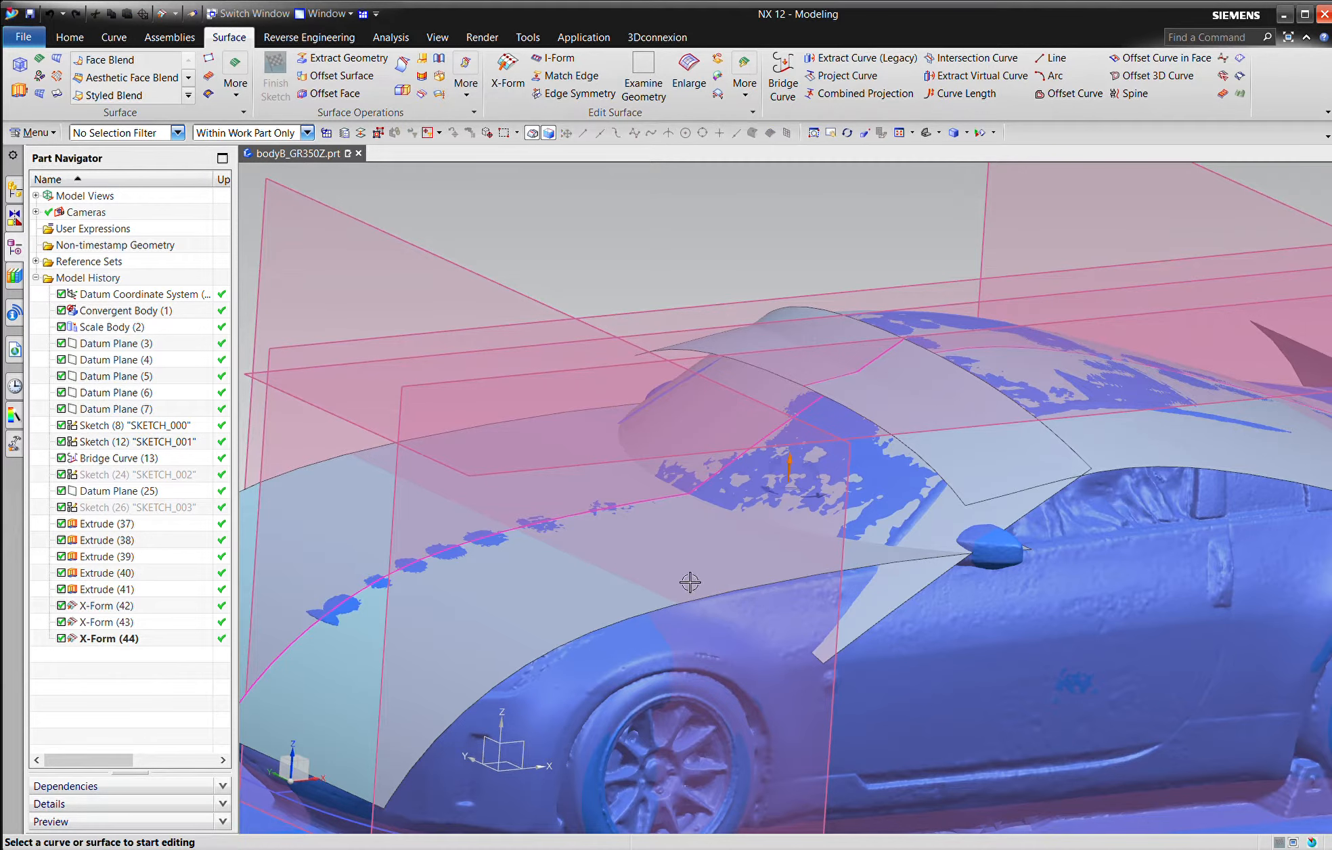
click(590, 618)
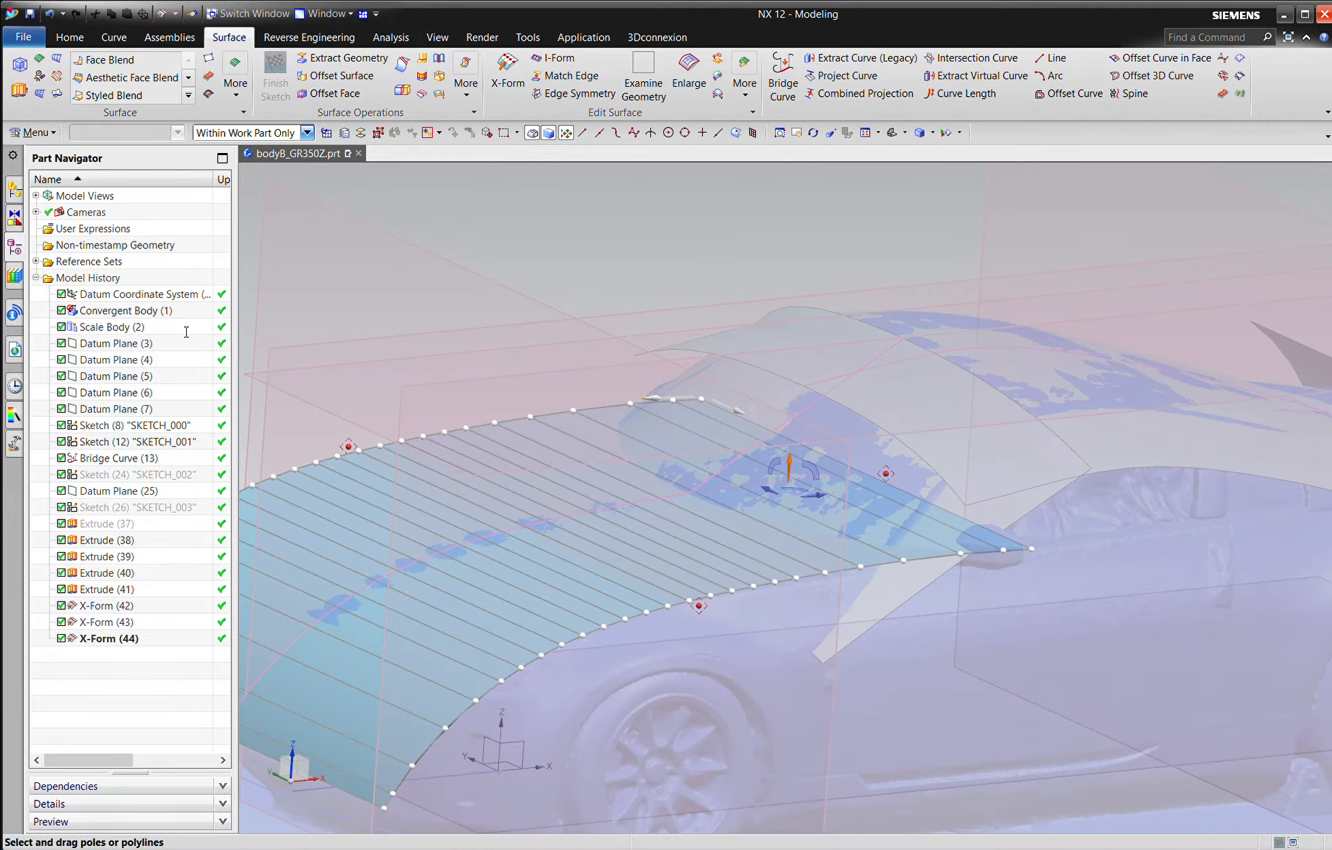
key(Return)
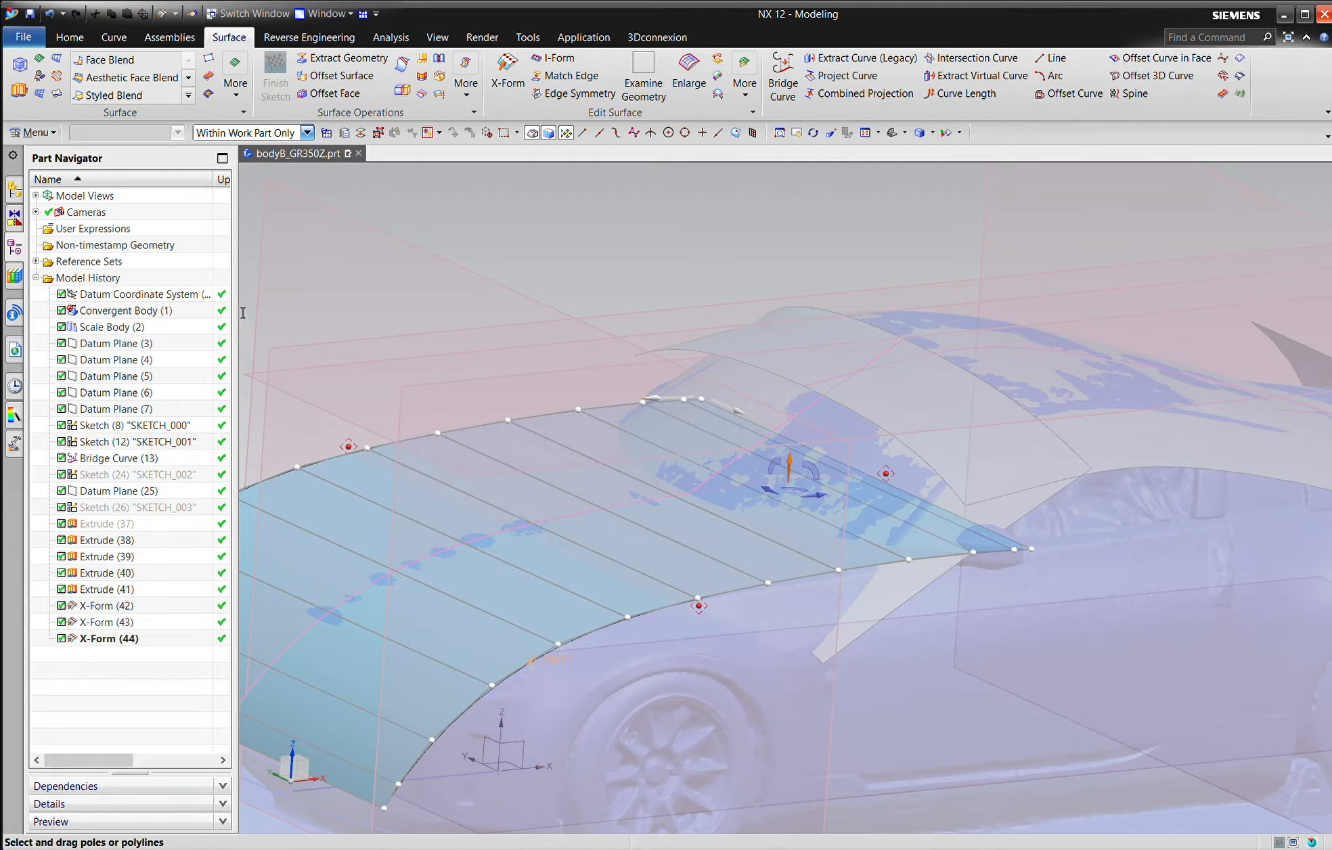
text(6)
key(Return)
Lower both side edge polylines of the hood surface together to curve it down over the scanned body.
click(763, 561)
click(432, 450)
drag(432, 450, 430, 501)
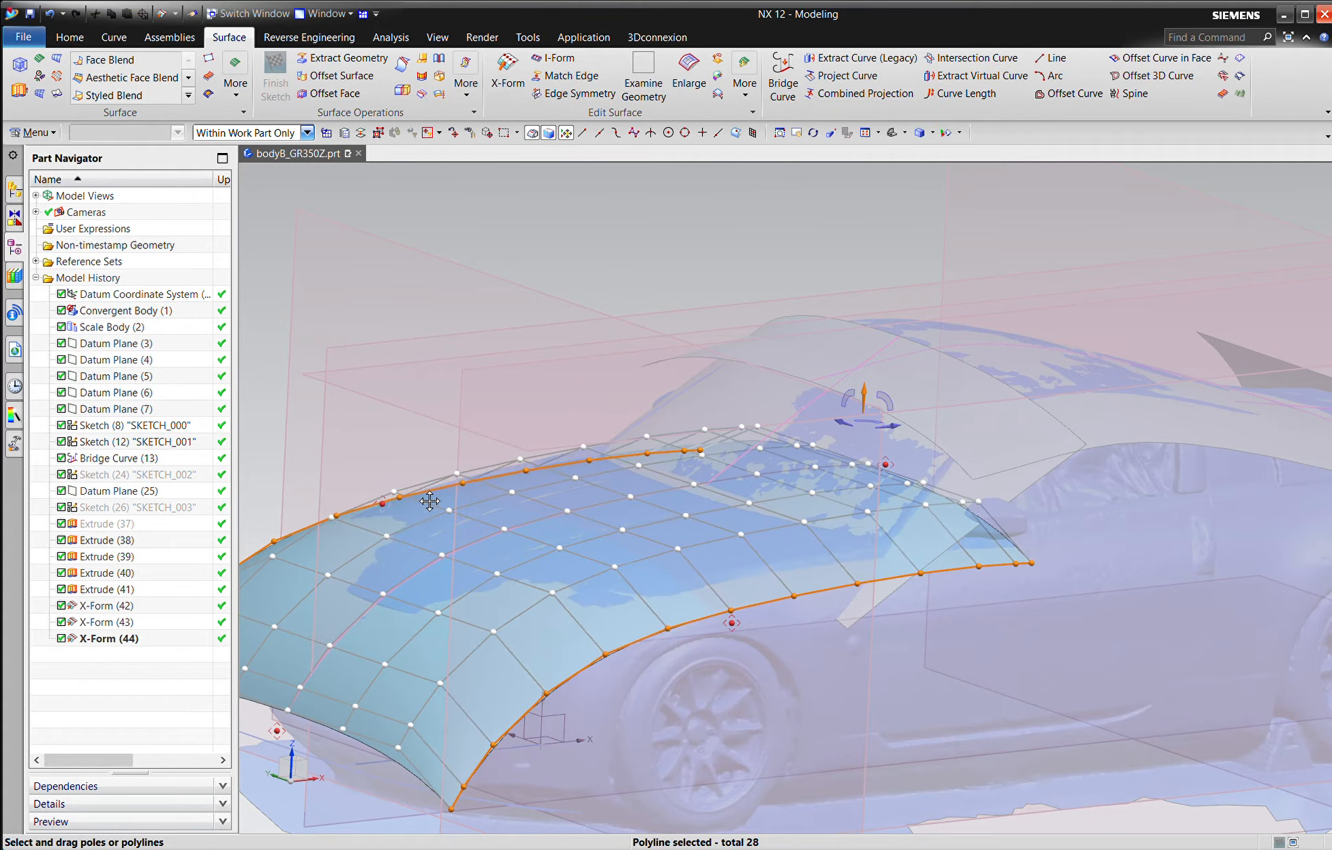
Raise the two hood polylines next to the side edges slightly to follow the scan.
click(738, 516)
click(628, 477)
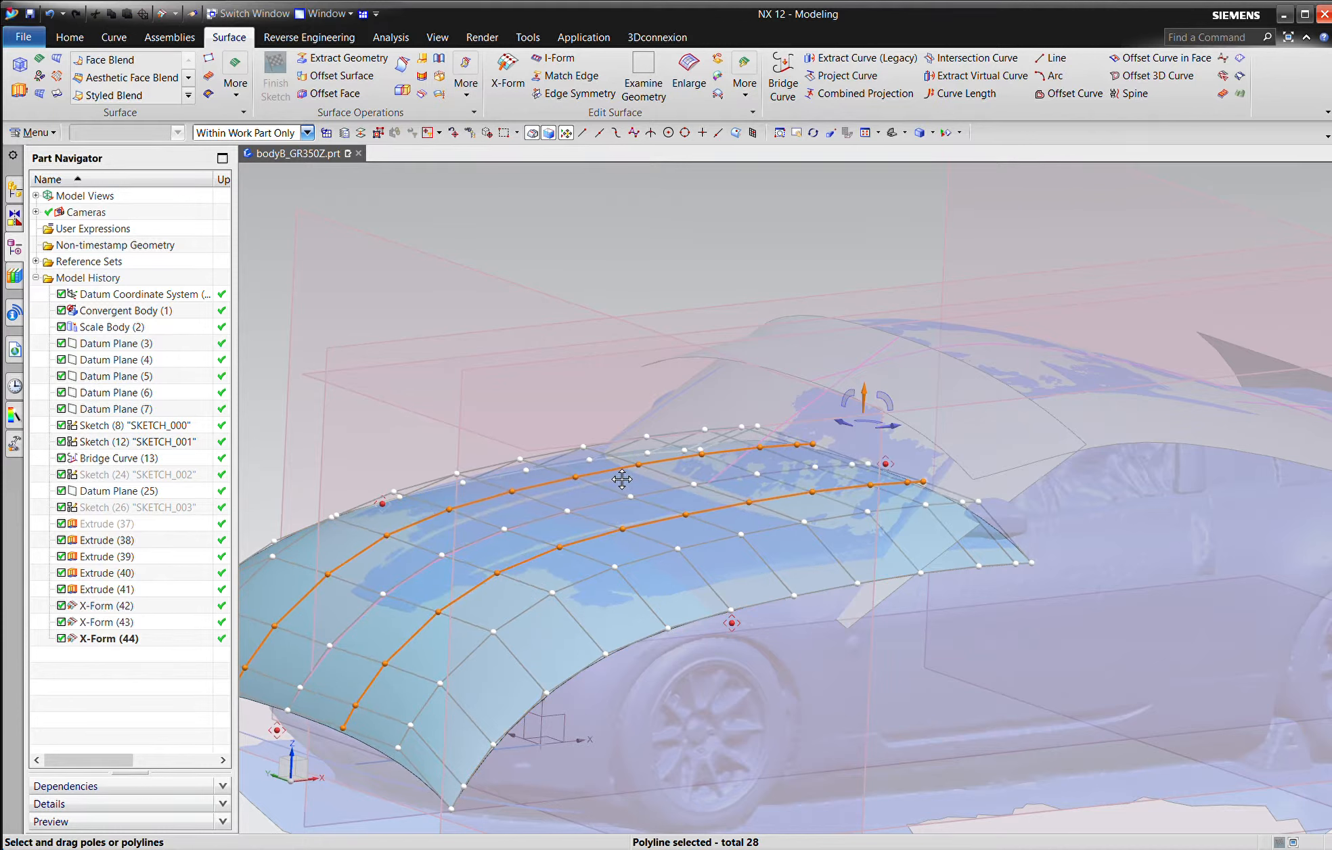
click(568, 460)
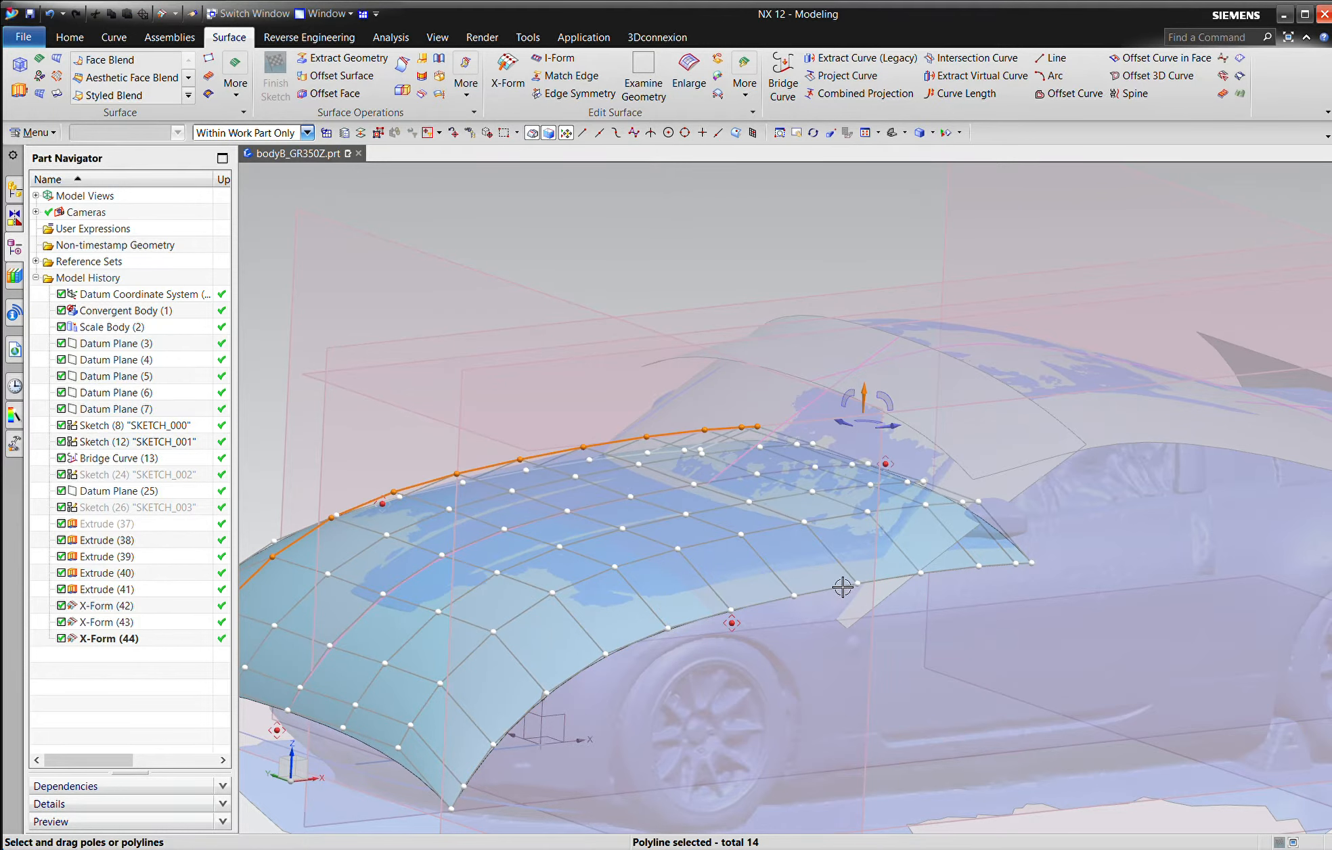
click(787, 542)
drag(787, 540, 788, 537)
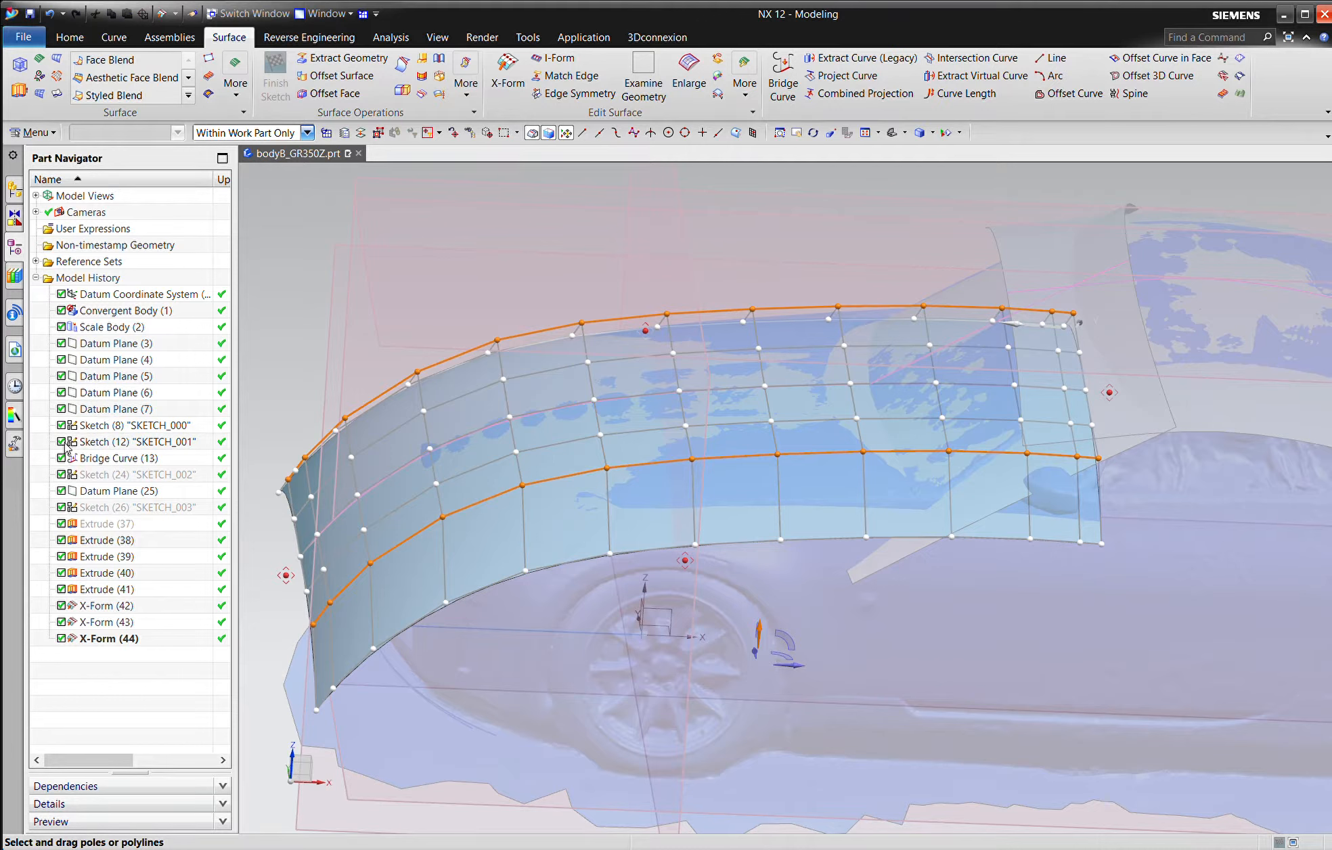
Shift both side edge polylines of the hood rearward along X and raise them slightly in Z.
click(746, 543)
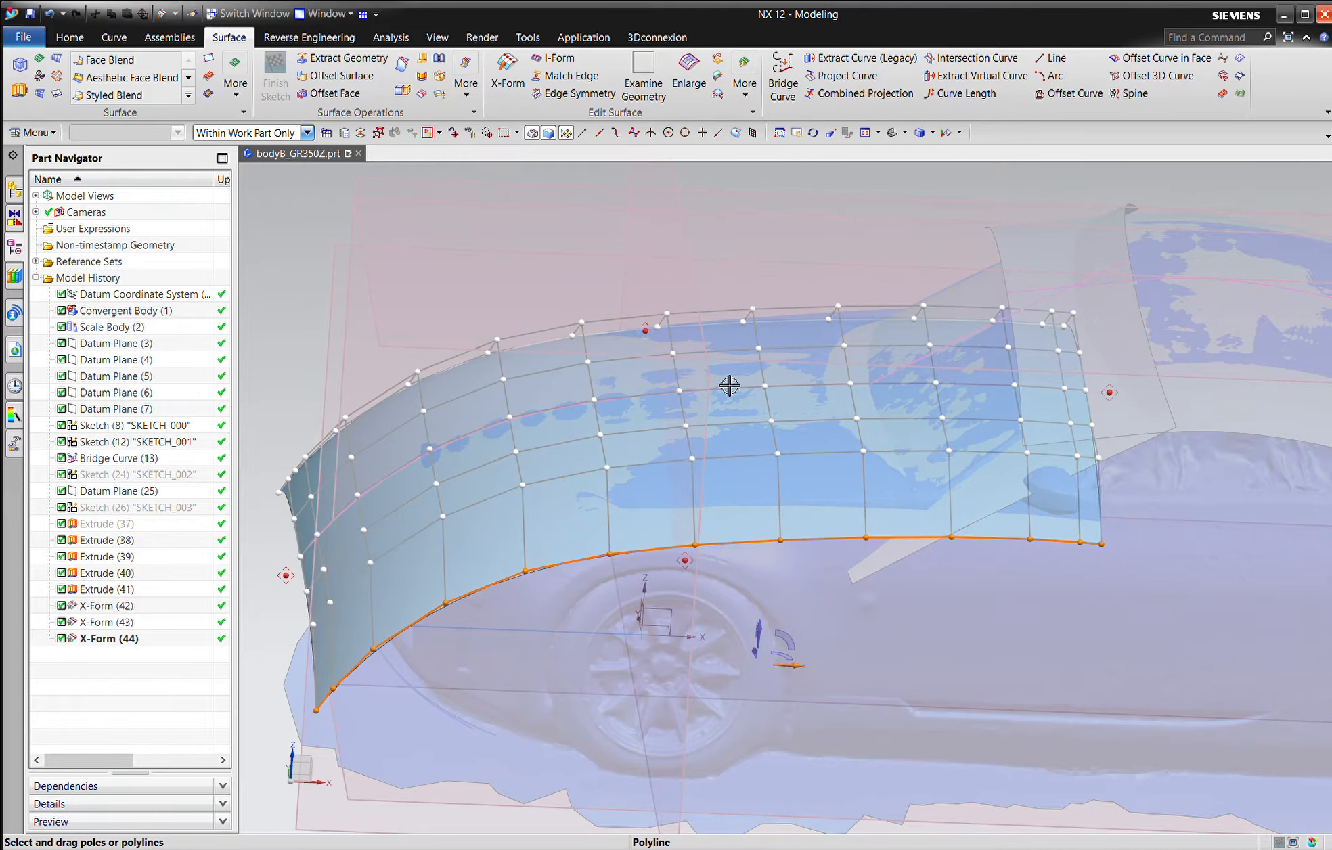
click(720, 328)
drag(719, 340, 754, 324)
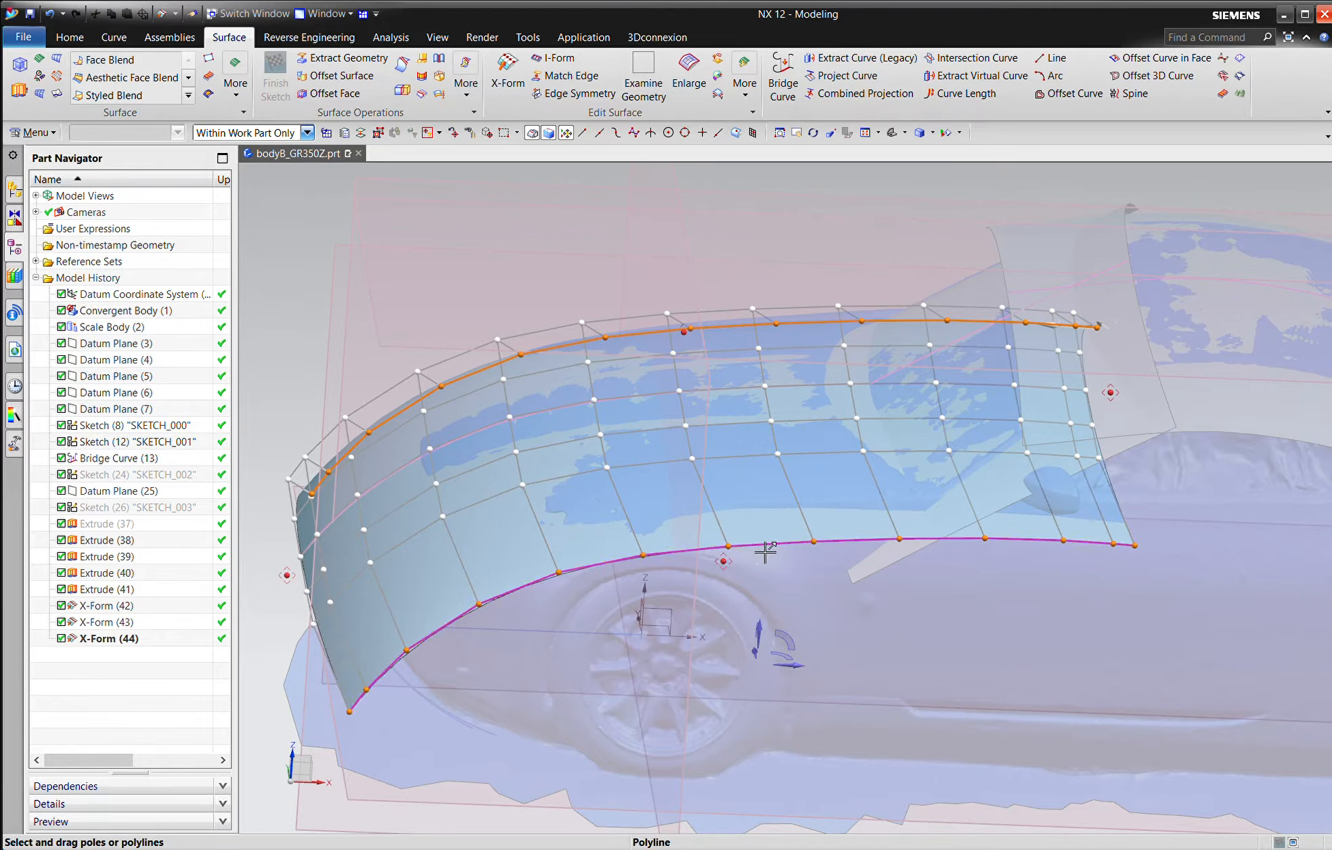
drag(764, 547, 762, 542)
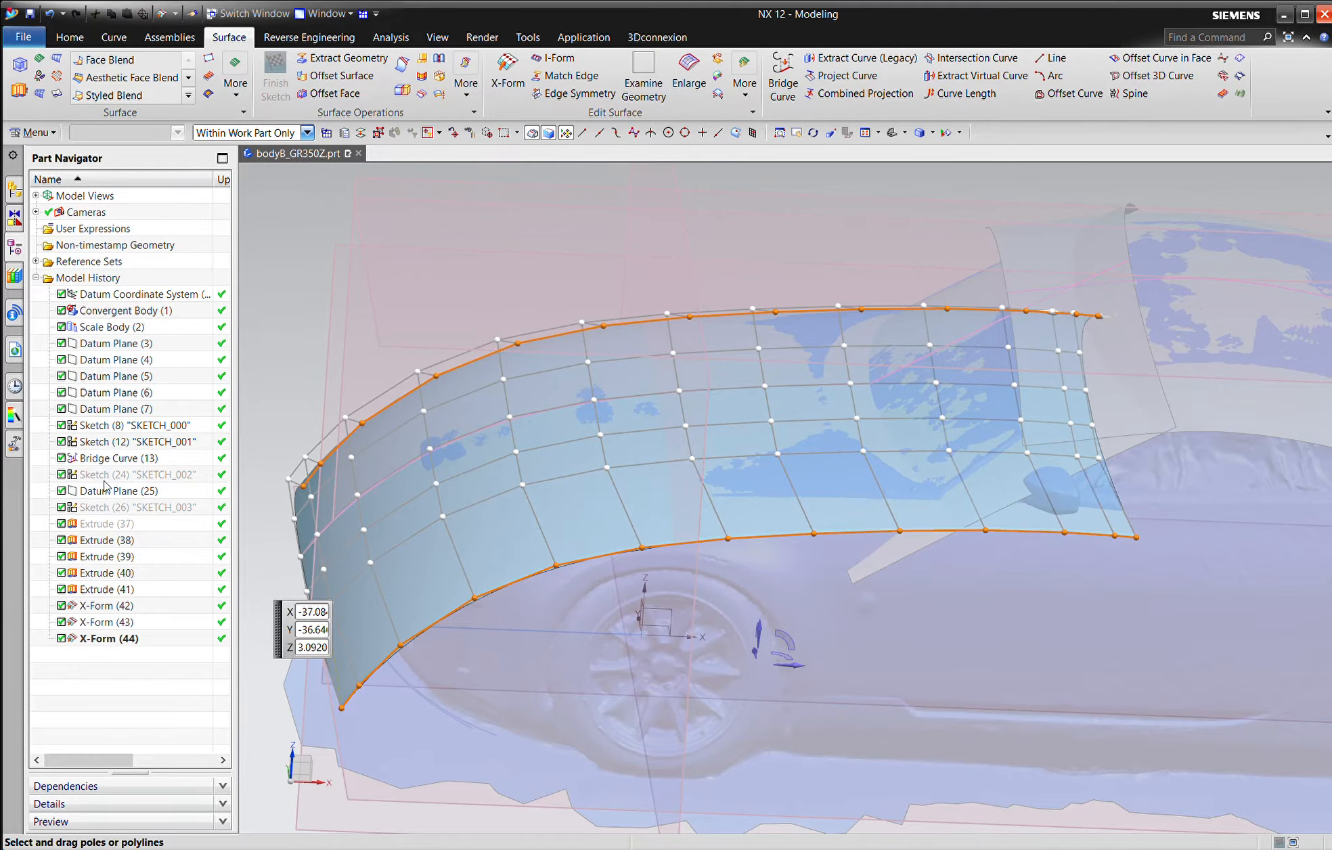
Slide the two hood polylines adjacent to the side edges rearward along X.
click(602, 468)
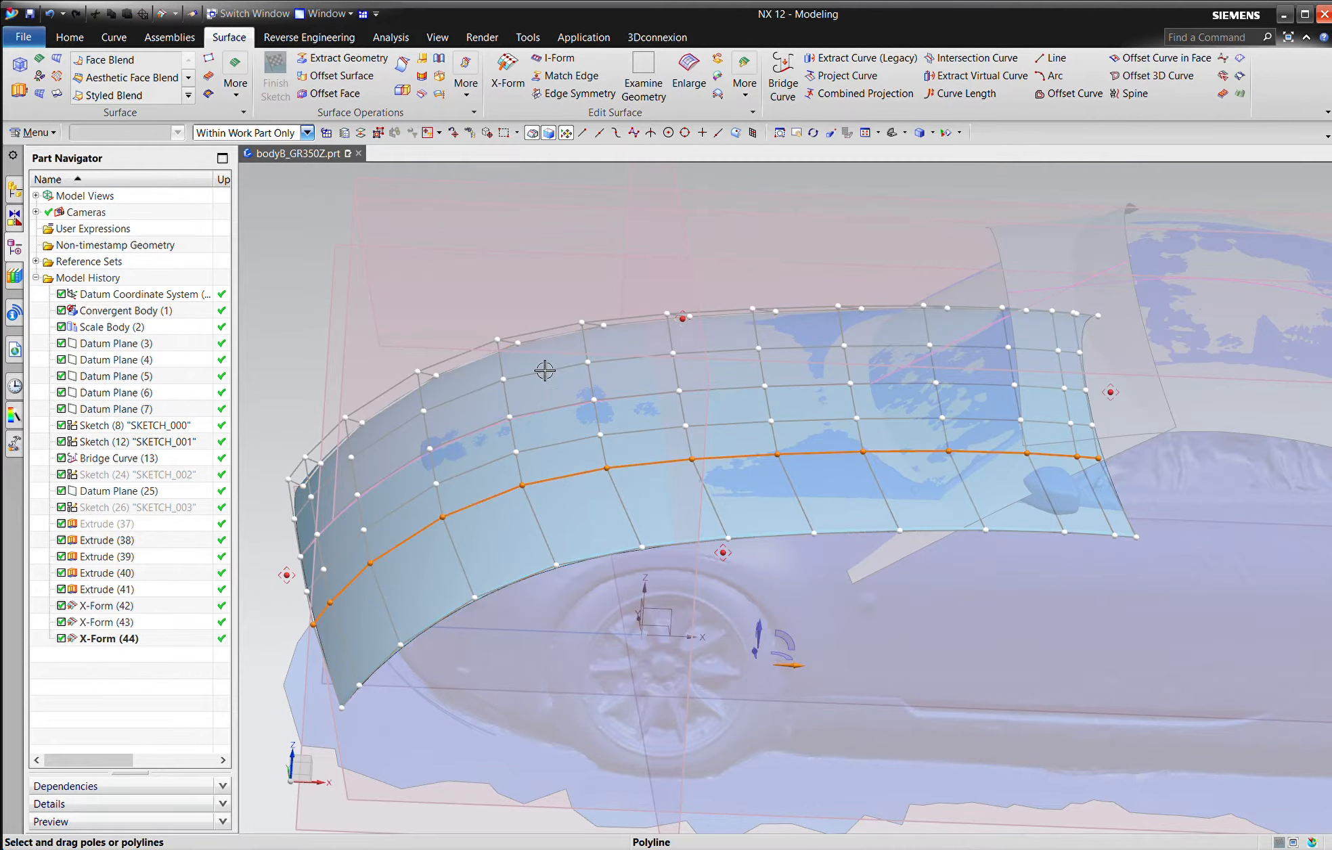
shift+click(542, 342)
drag(542, 342, 559, 343)
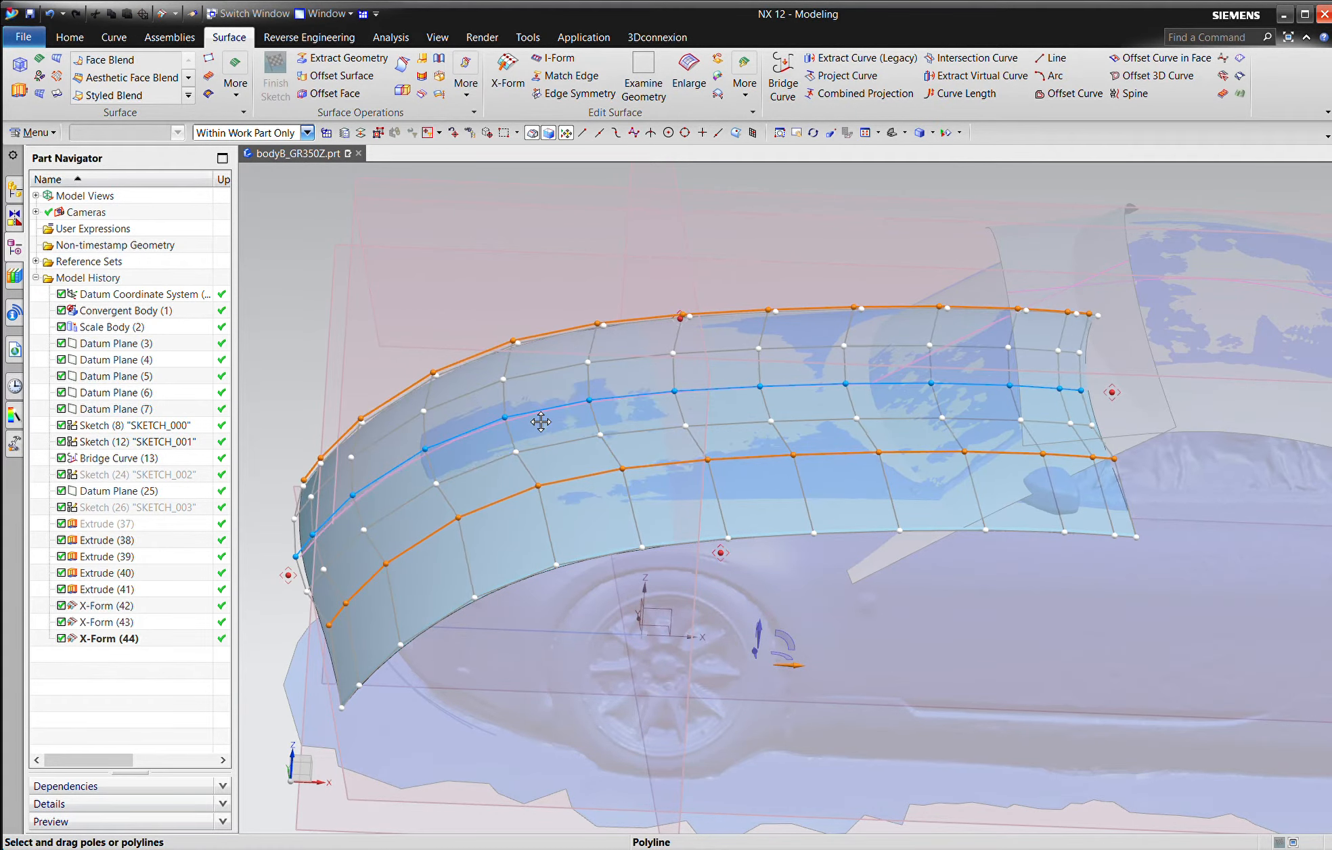
Move both hood side edge polylines further rearward, fine-tune their height and apply the X-Form.
click(786, 543)
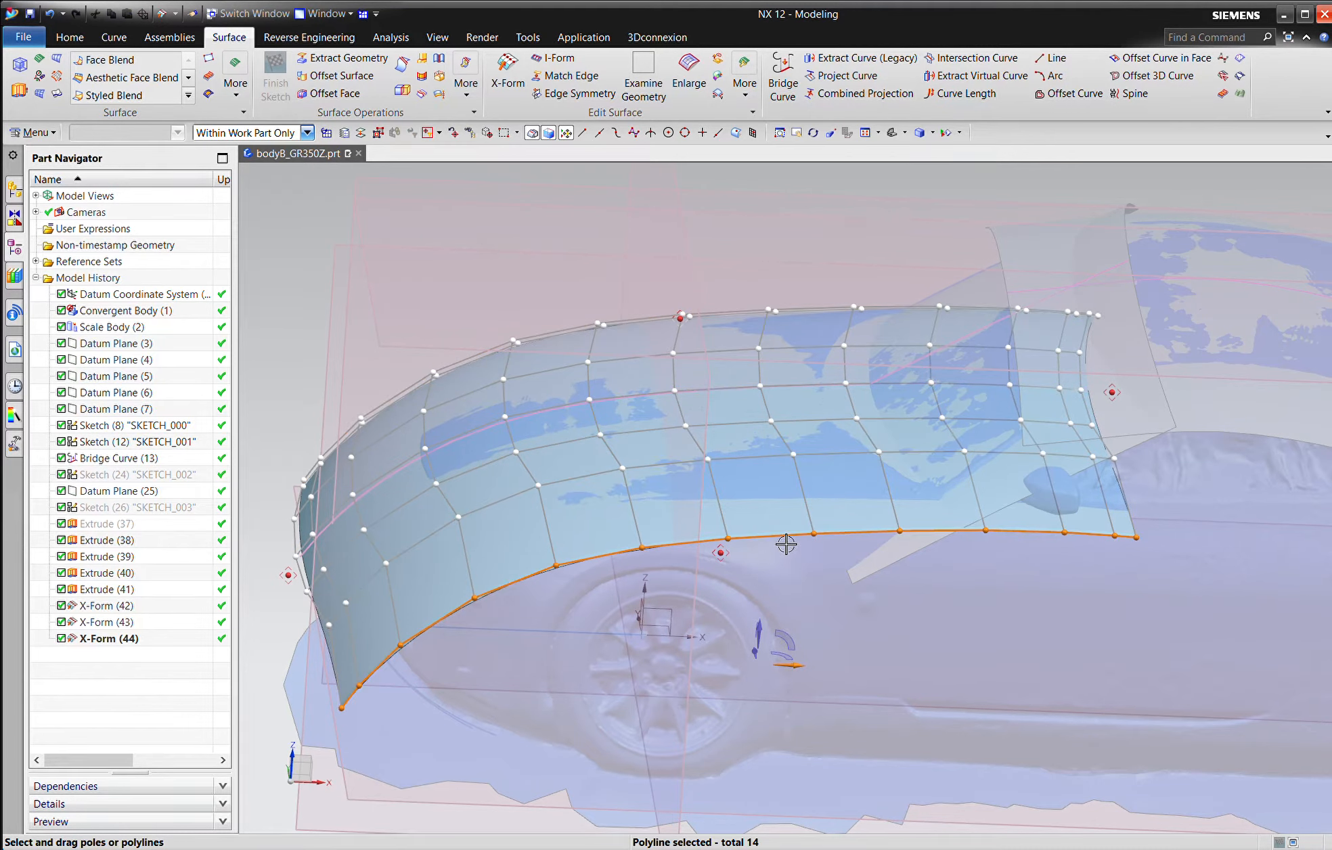
click(753, 330)
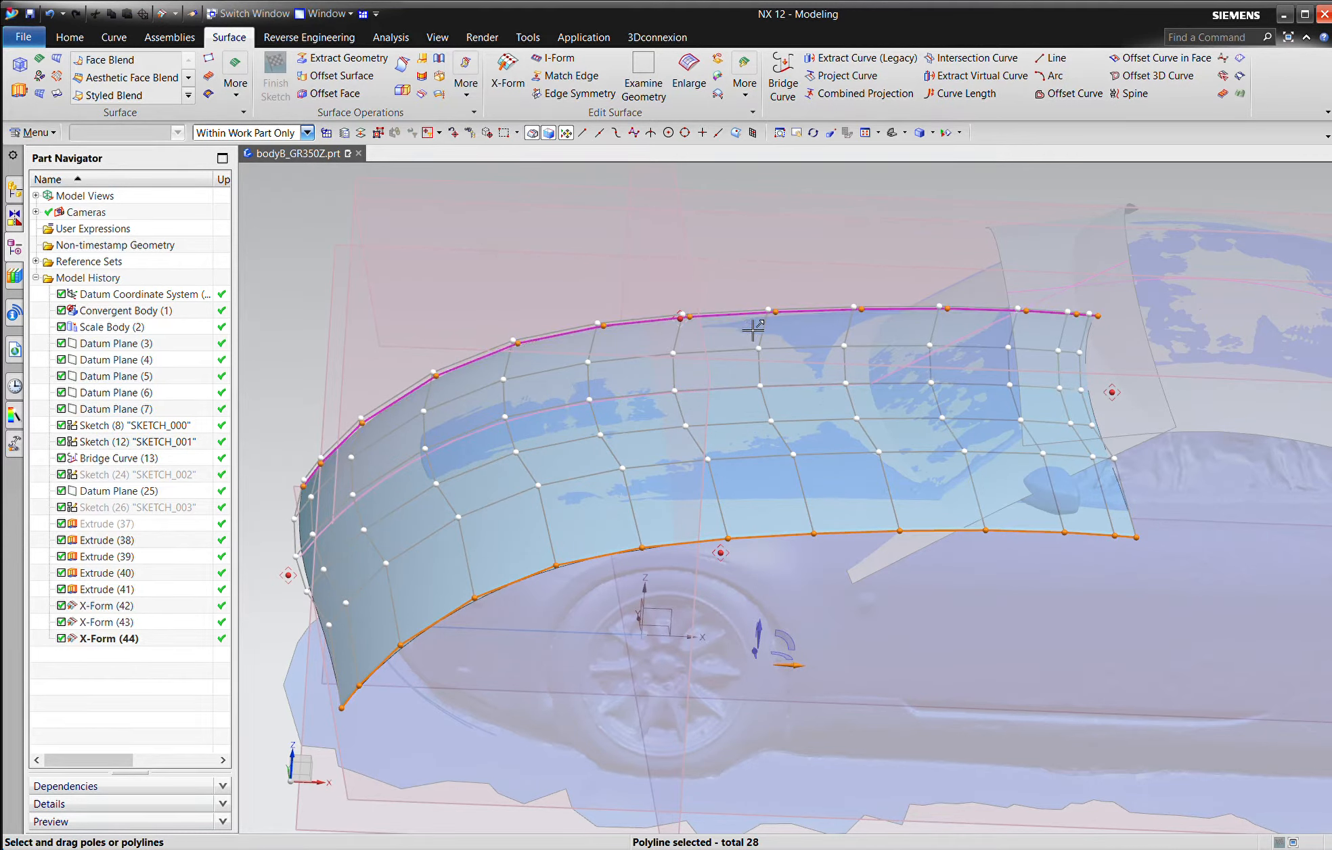
drag(753, 328, 784, 323)
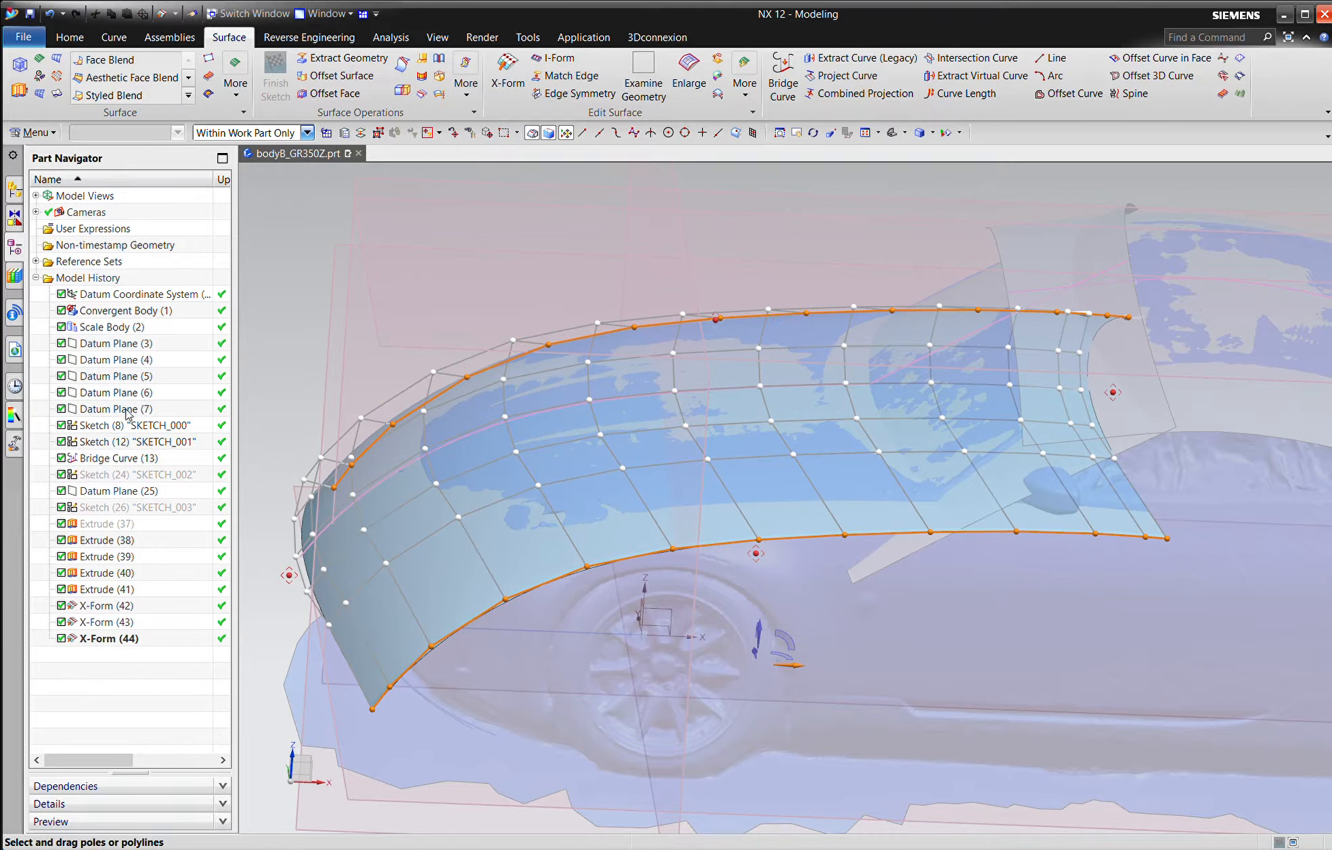
drag(791, 539, 791, 534)
middle_click(800, 545)
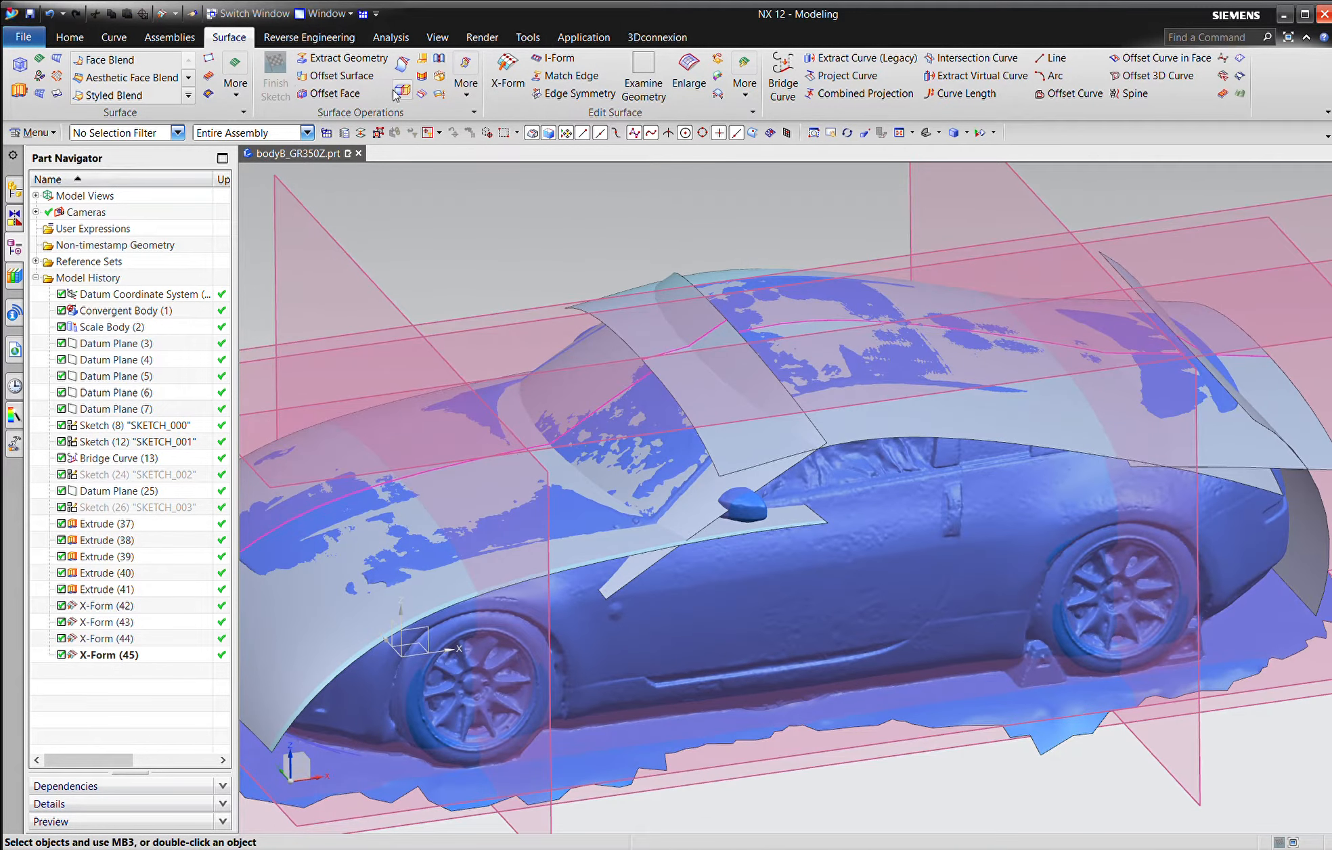
Create a face blend of width 15 between the roof and windshield surfaces, using the roof's front edge as spine.
click(109, 63)
click(855, 370)
middle_click(846, 373)
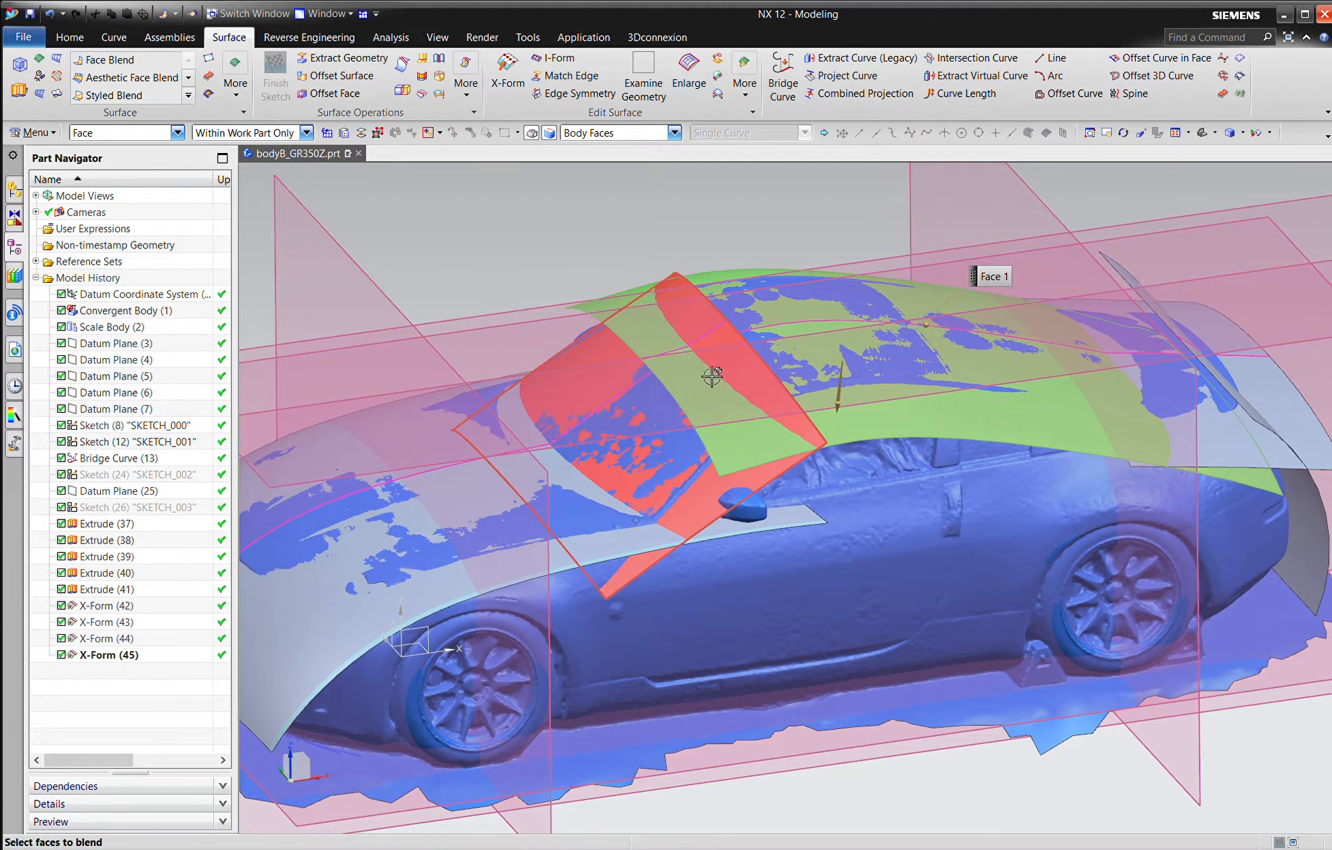
click(630, 437)
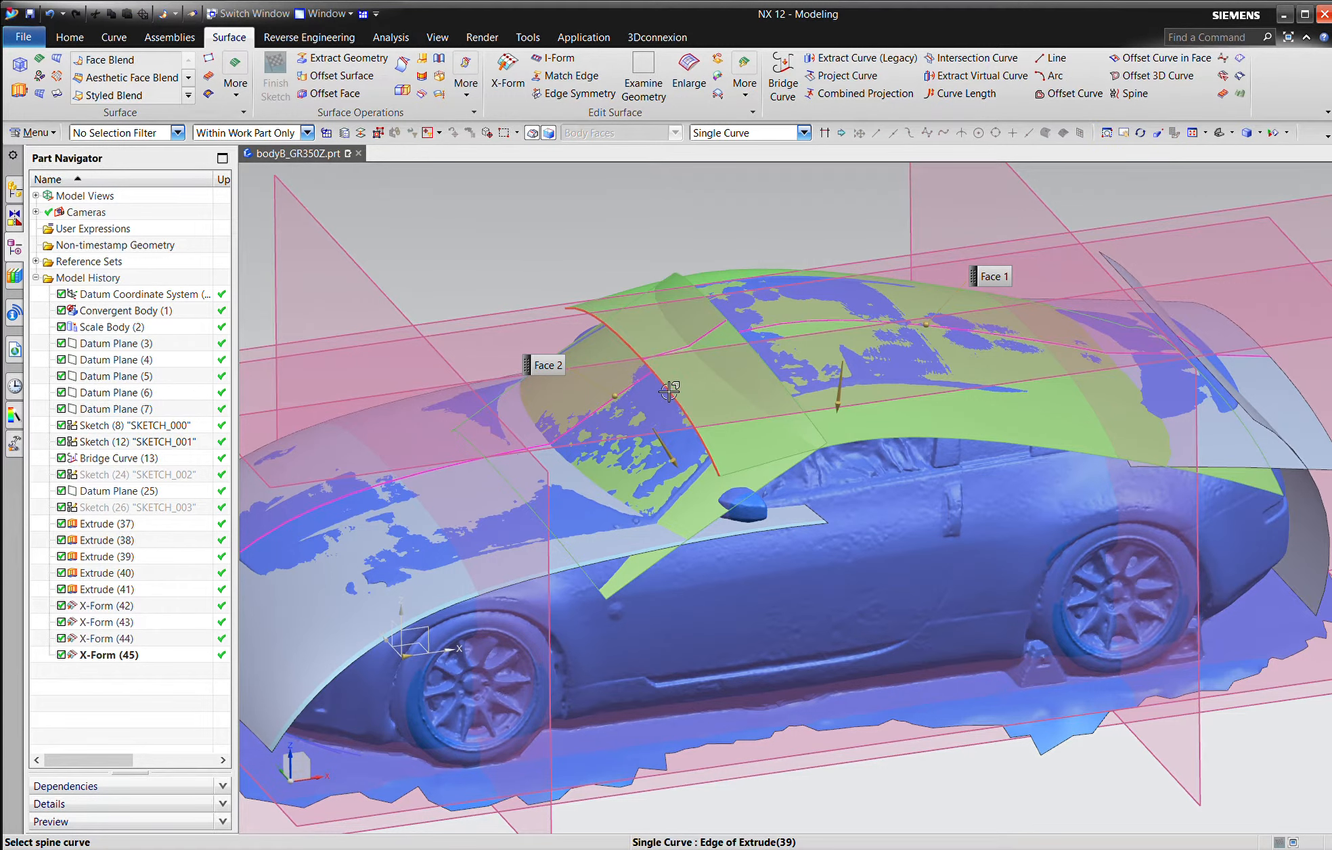
click(669, 391)
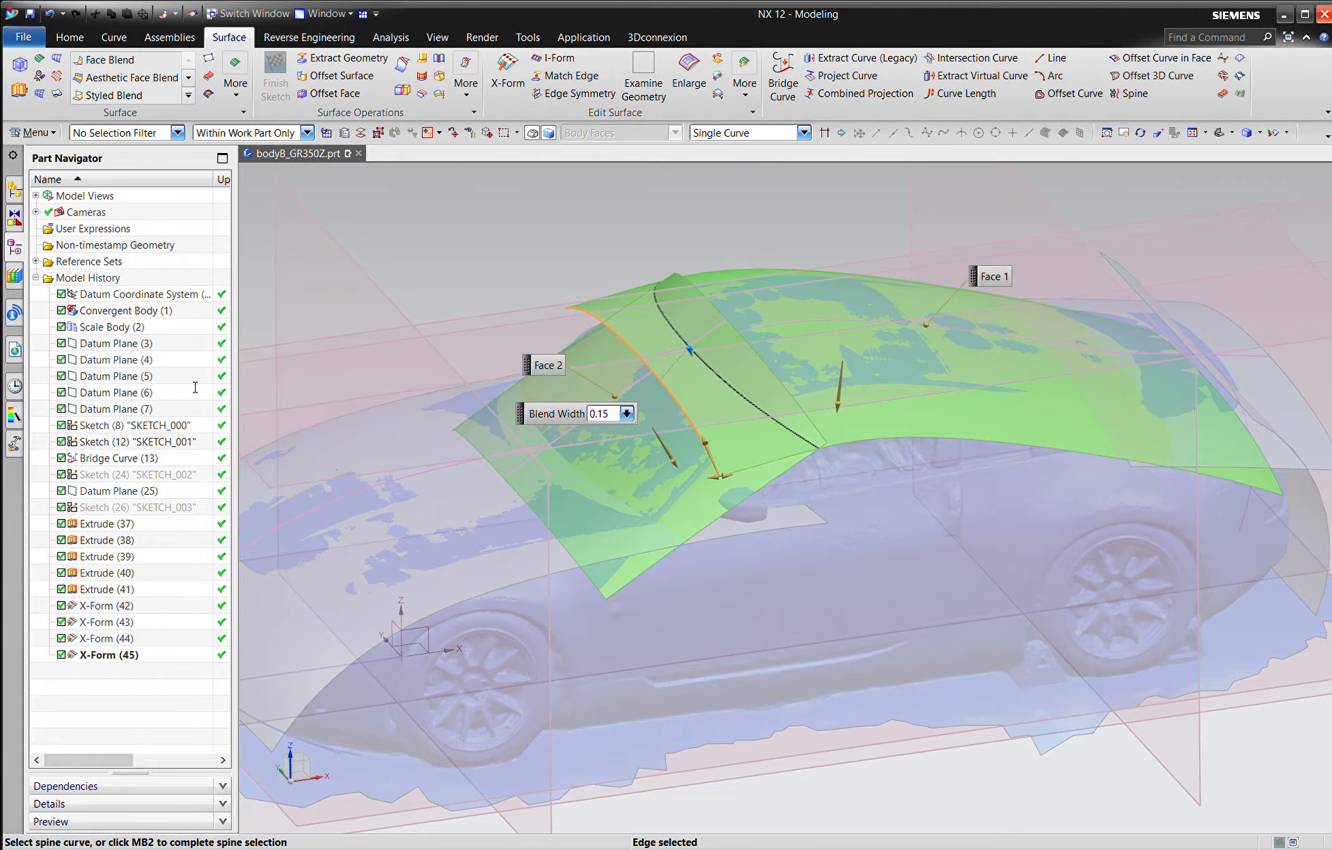
text(5)
key(Return)
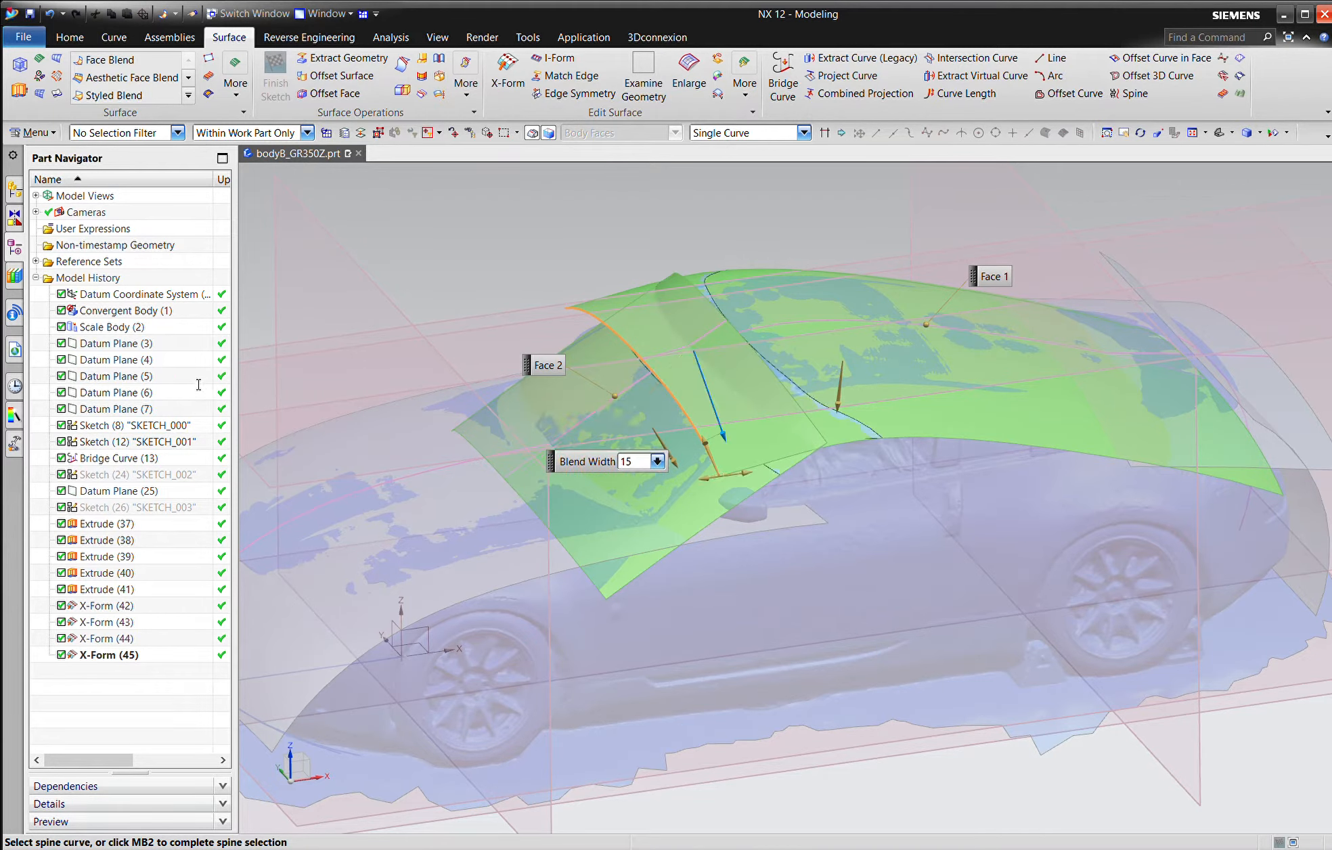
click(133, 685)
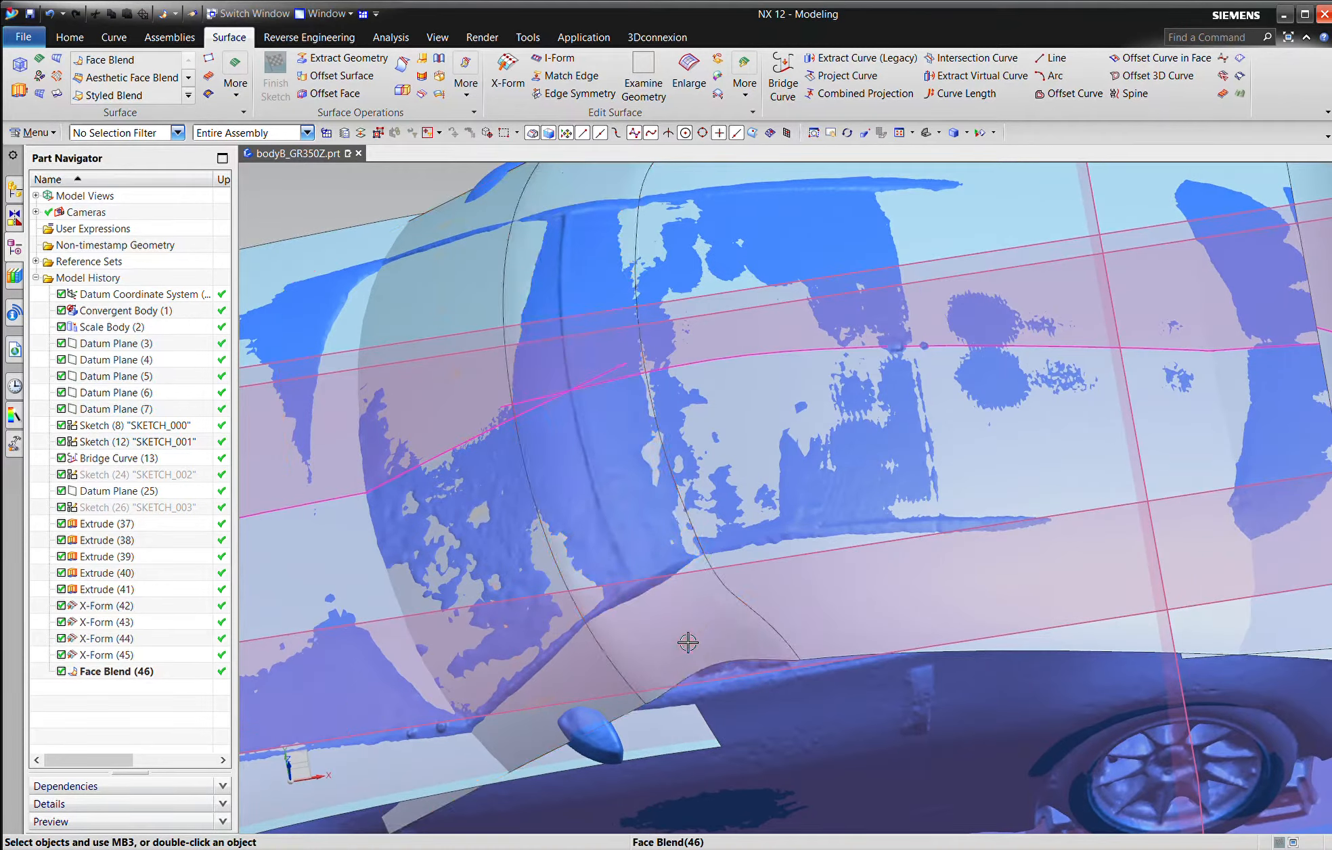
Edit the roof-to-windshield face blend, adjust its shape skew and apply the change.
click(687, 639)
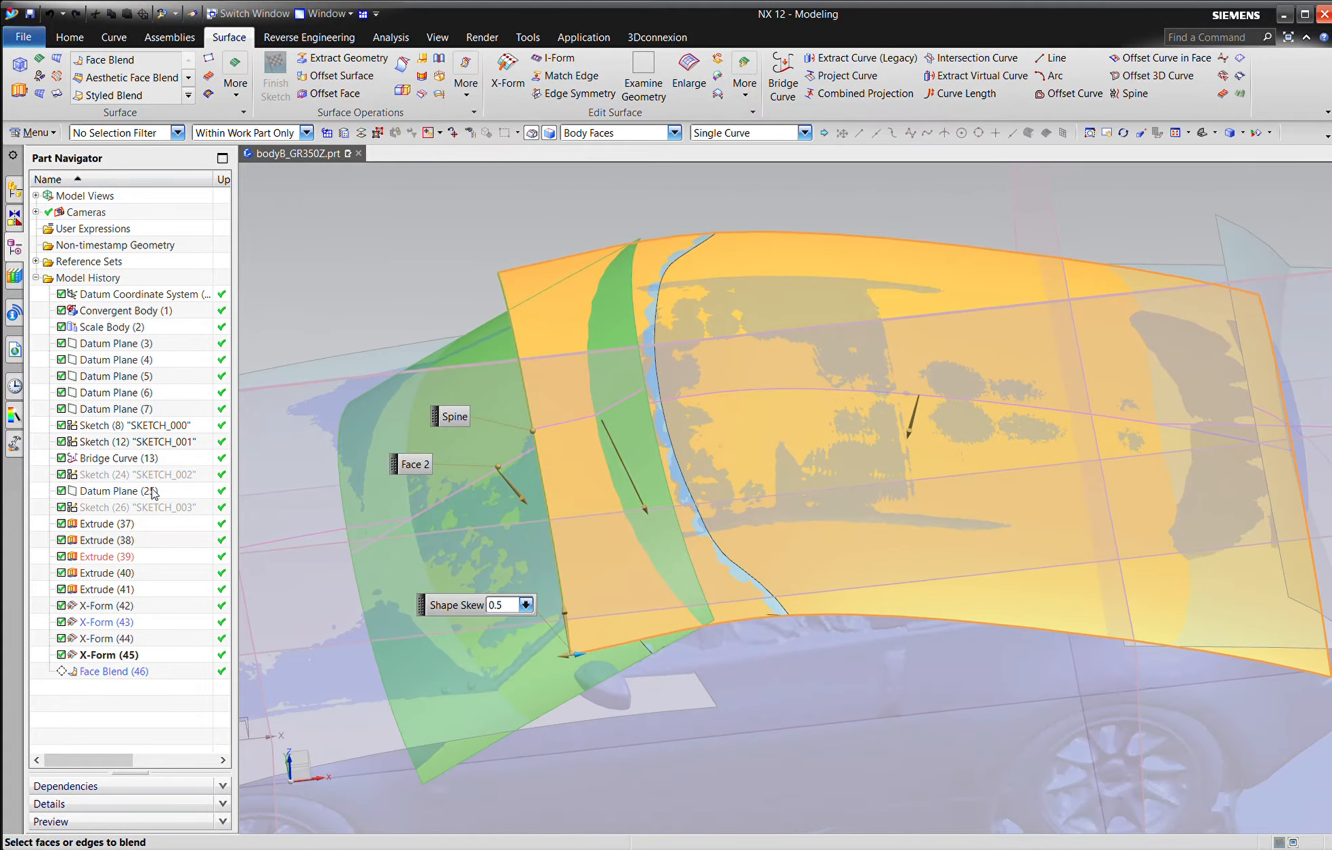
text(6)
key(Return)
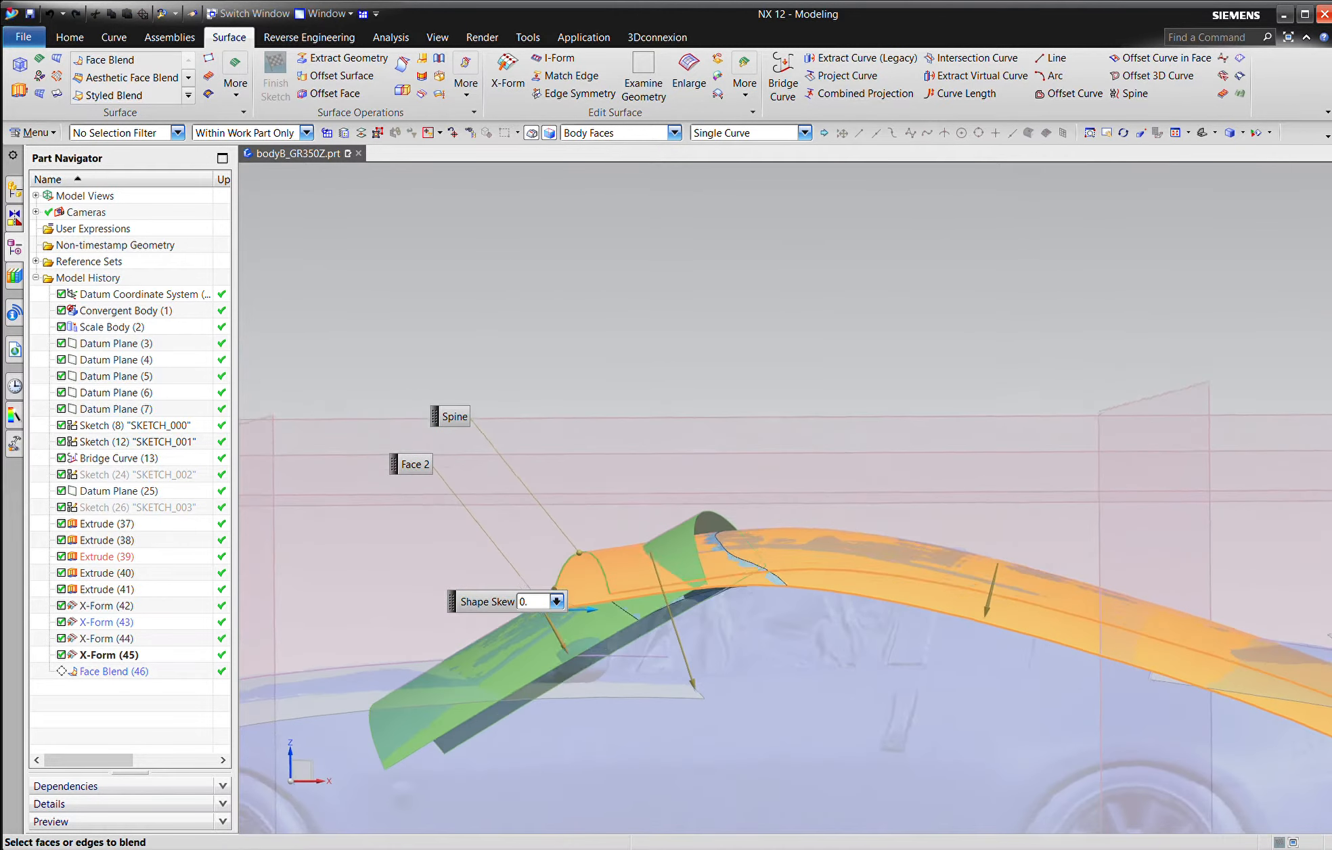
click(191, 689)
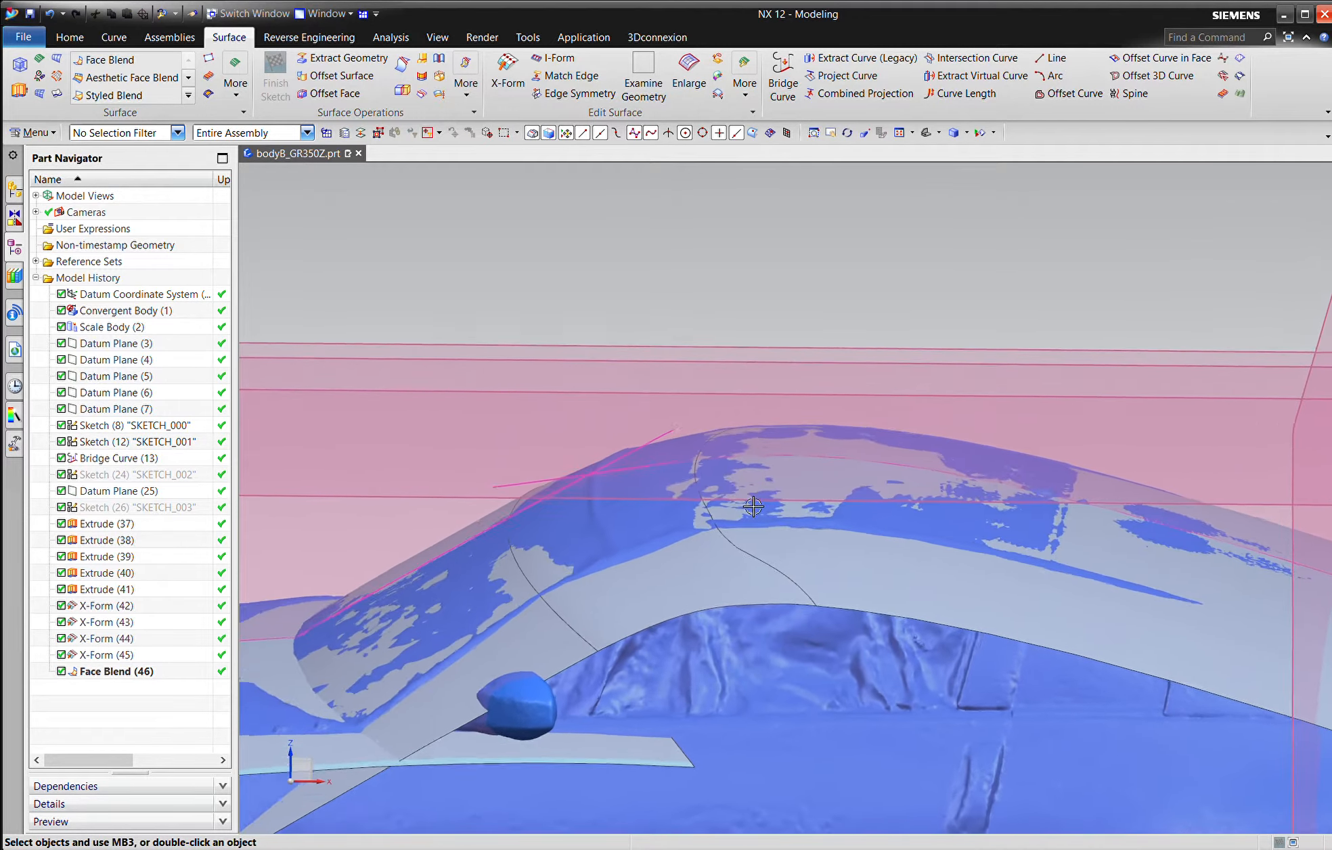
Edit the roof-to-windshield face blend, set its blend width to 12 and apply the change.
double_click(627, 597)
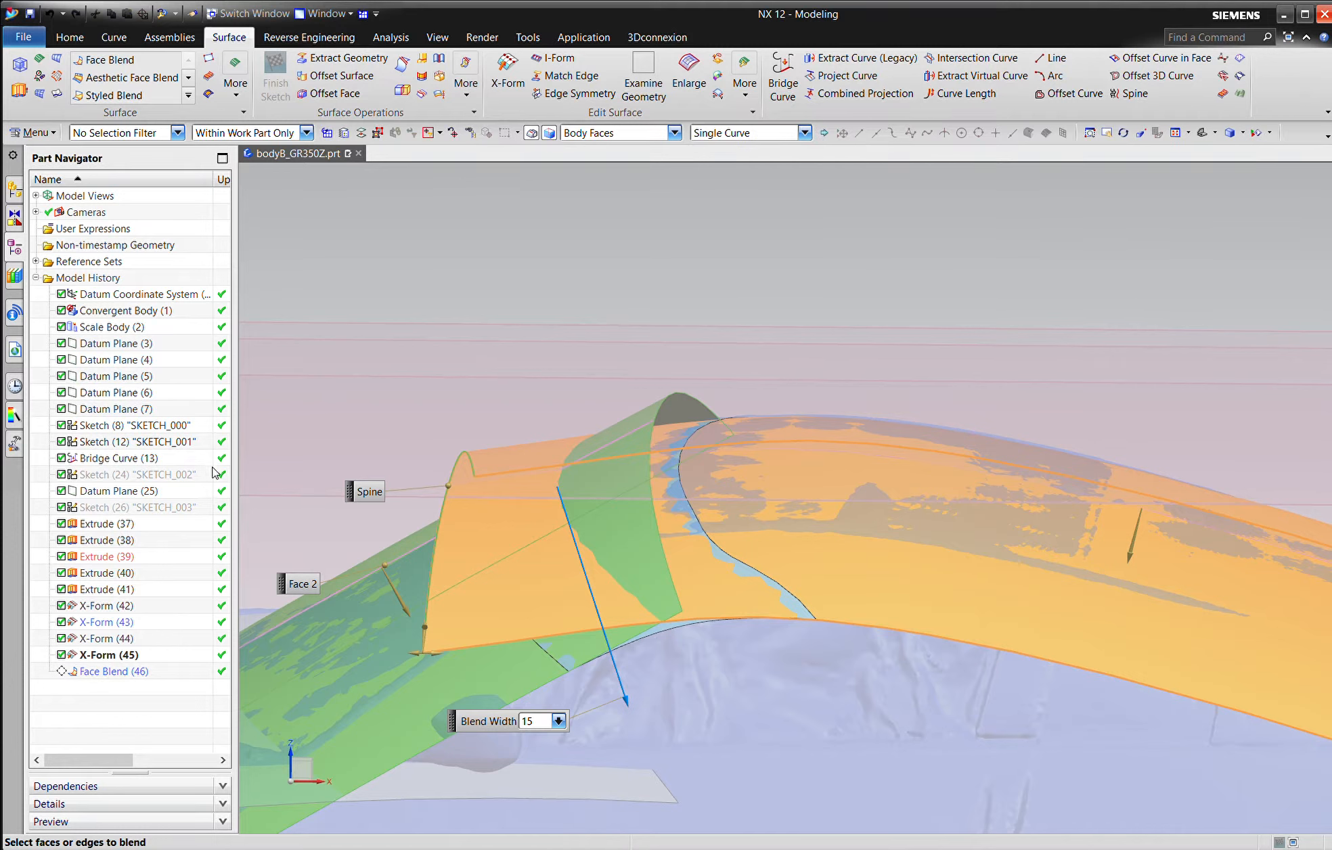
click(159, 496)
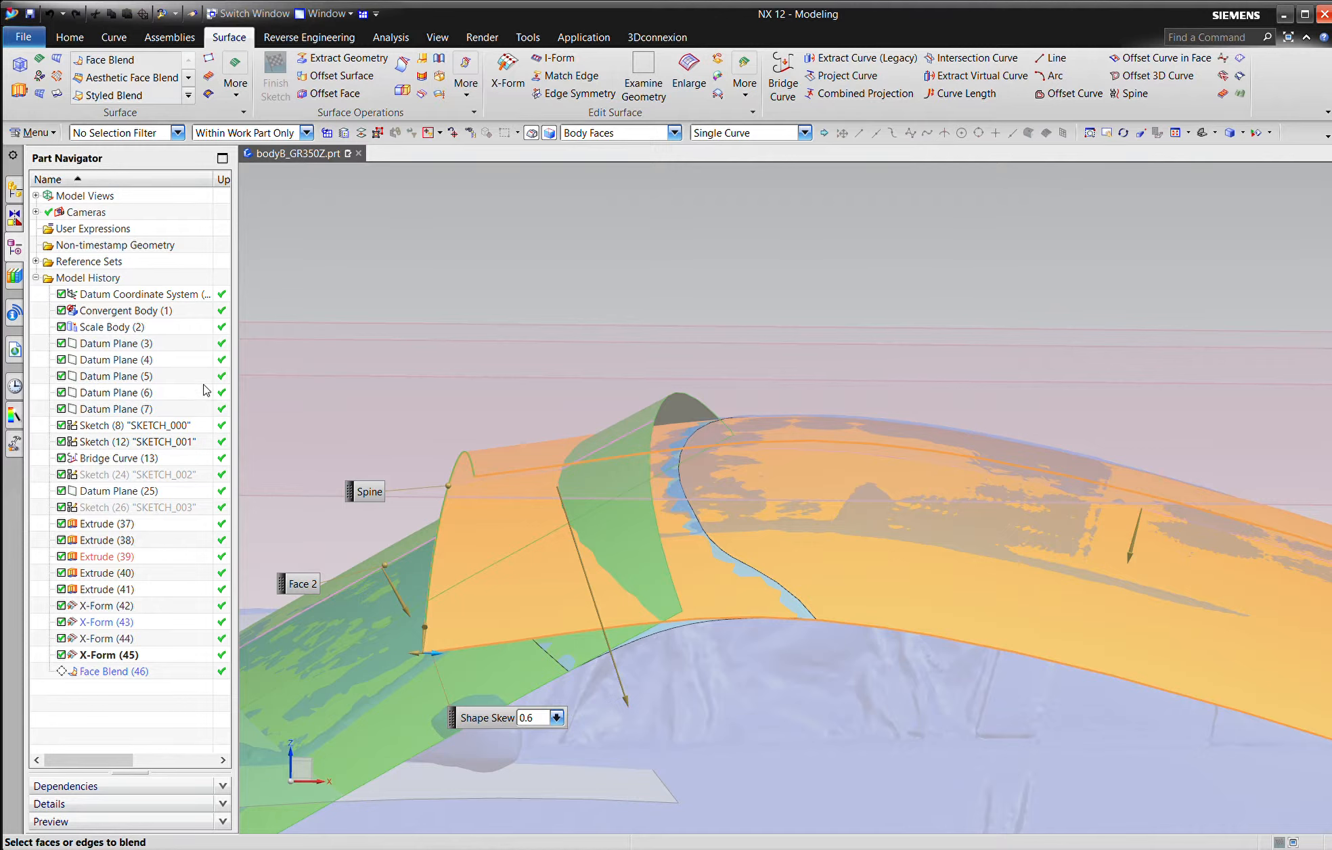
click(210, 427)
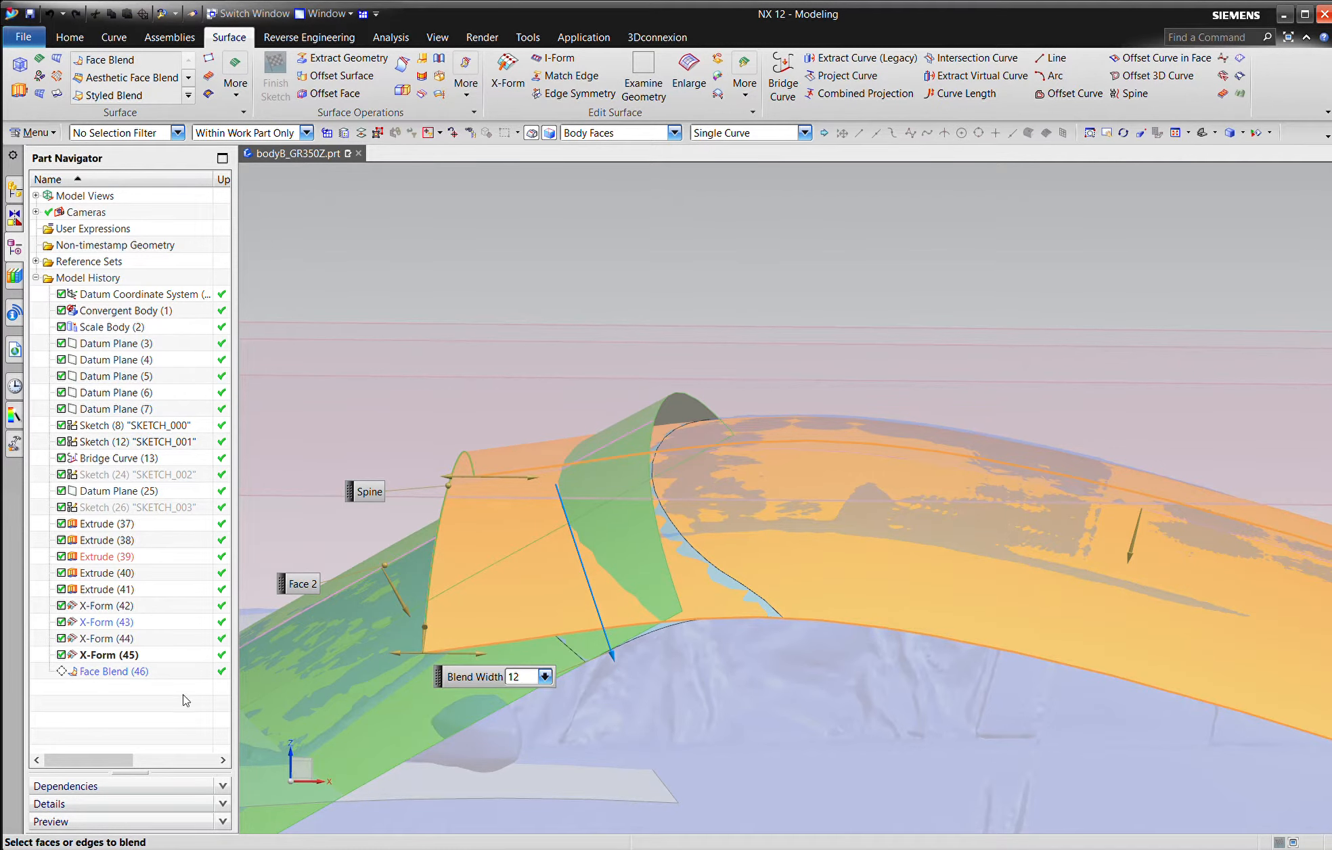
key(Return)
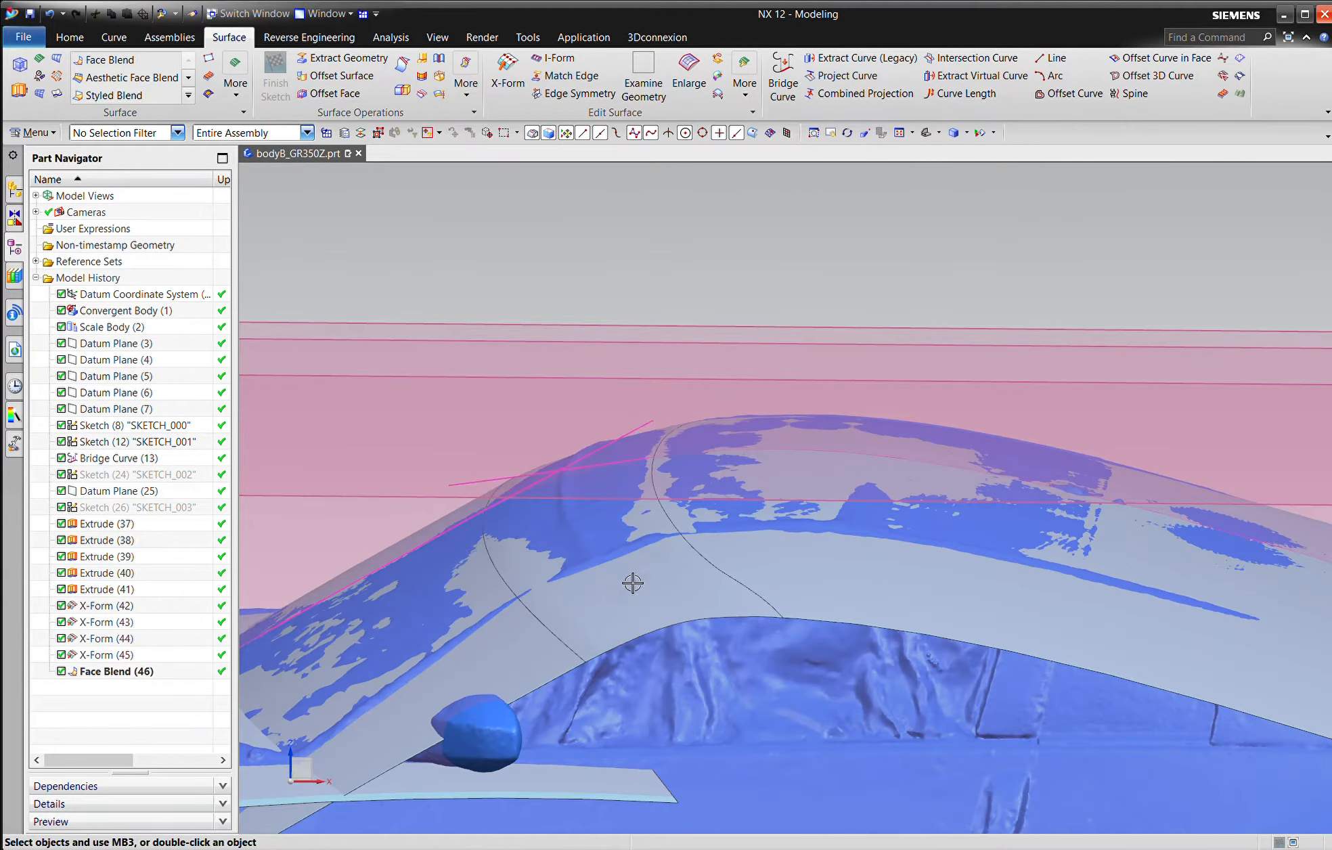
Inspect the roof-to-windshield transition from several angles and delete its face blend.
middle_drag(633, 583, 996, 377)
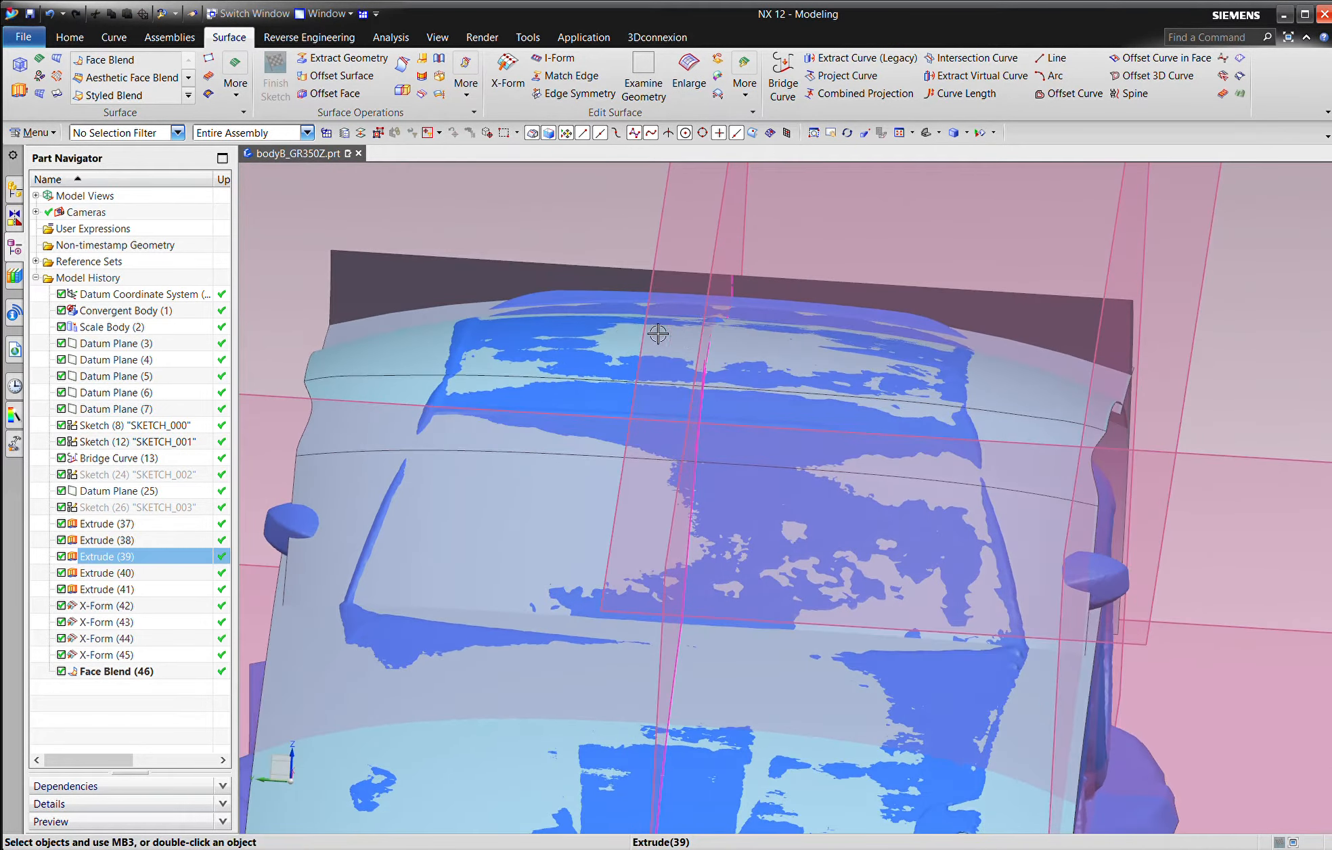
middle_drag(658, 333, 1255, 723)
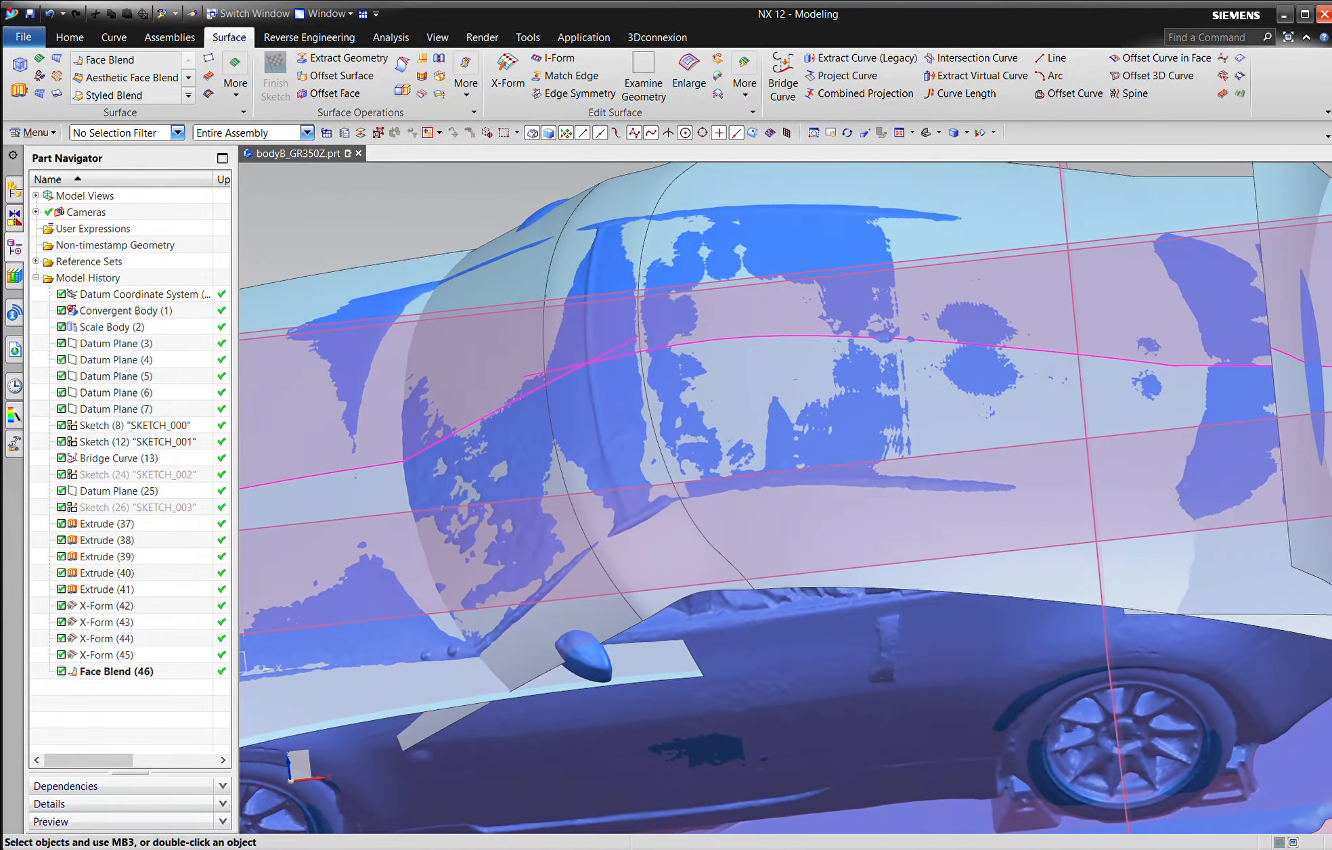
click(124, 672)
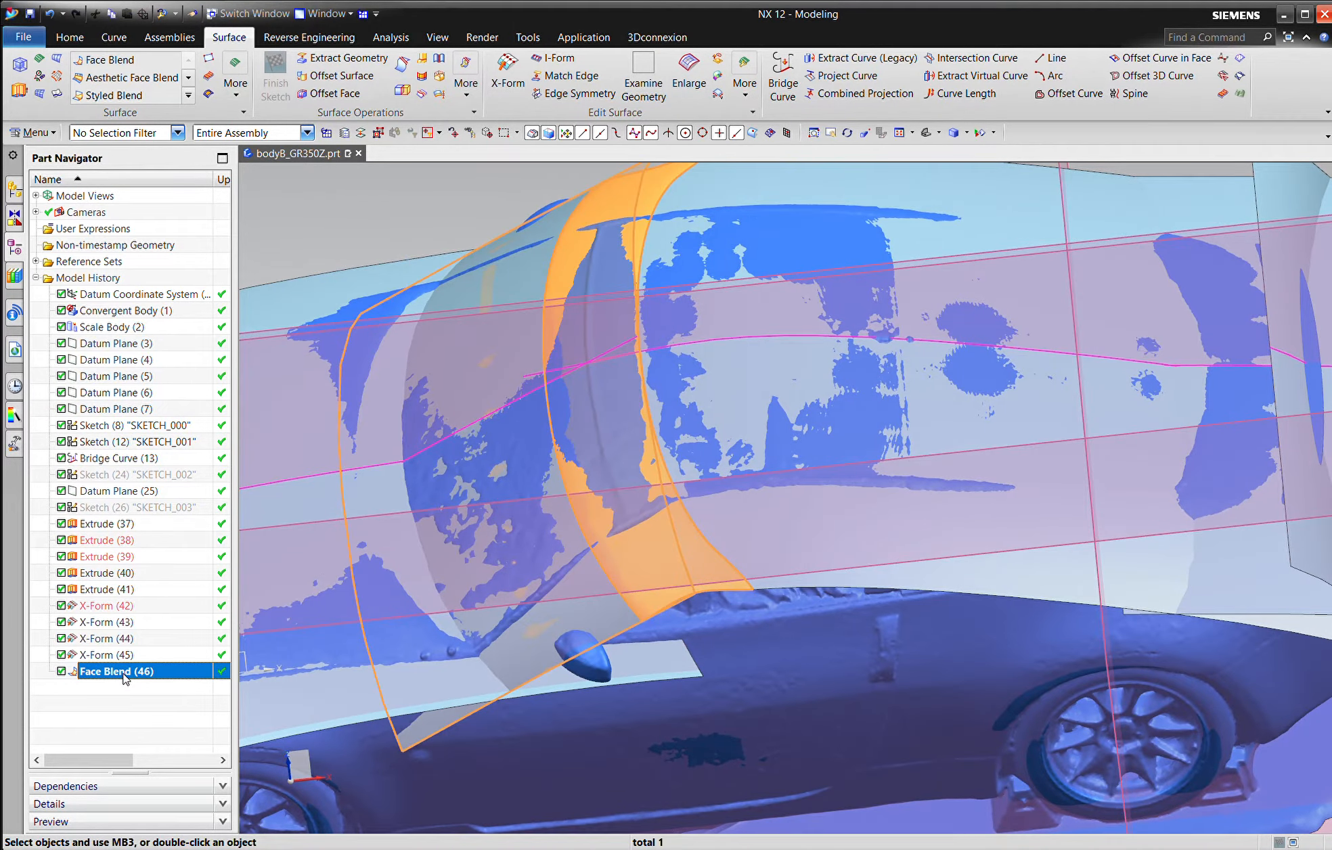
key(Delete)
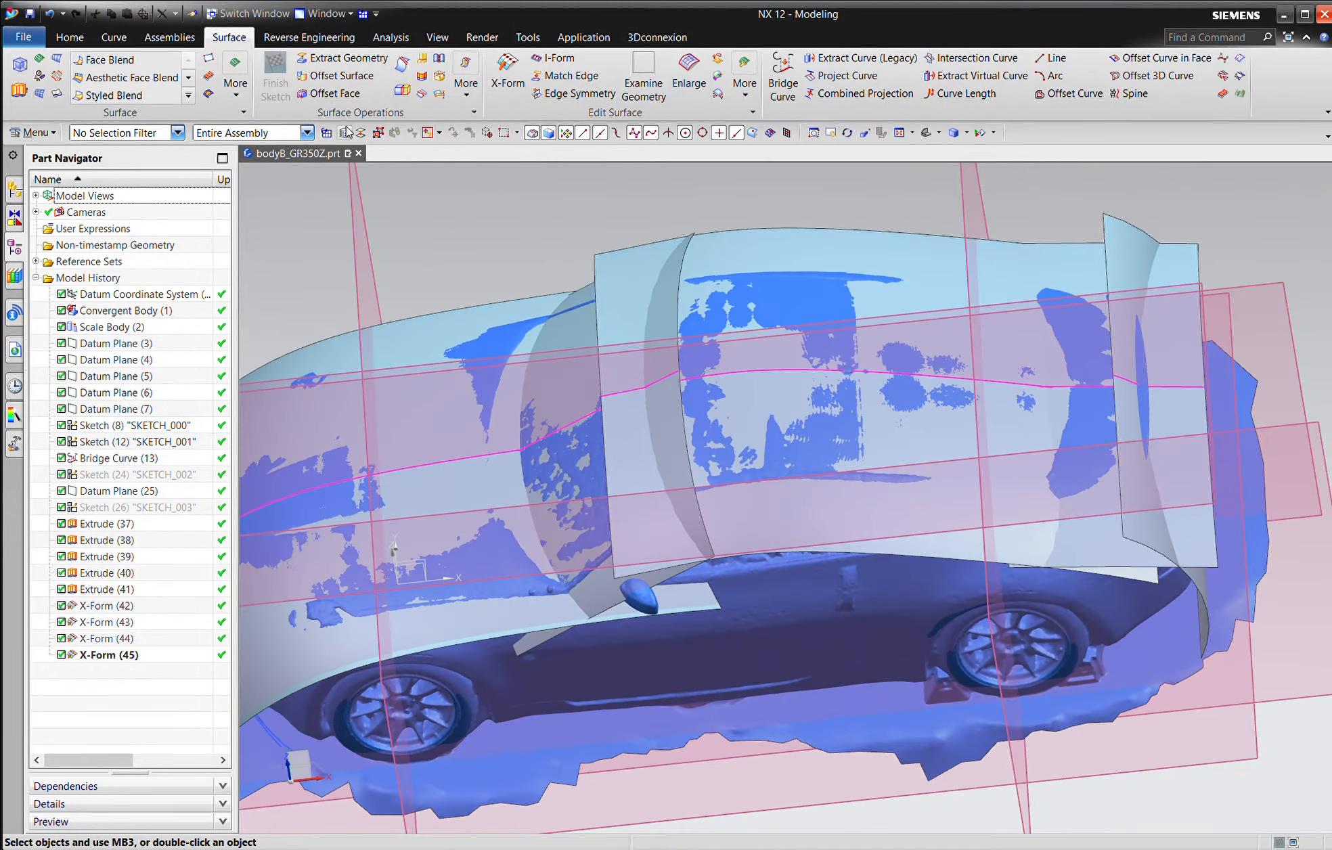
Make the layer holding the plan-view sketch SKETCH_003 visible so its trimming arcs are displayed.
click(345, 132)
click(59, 363)
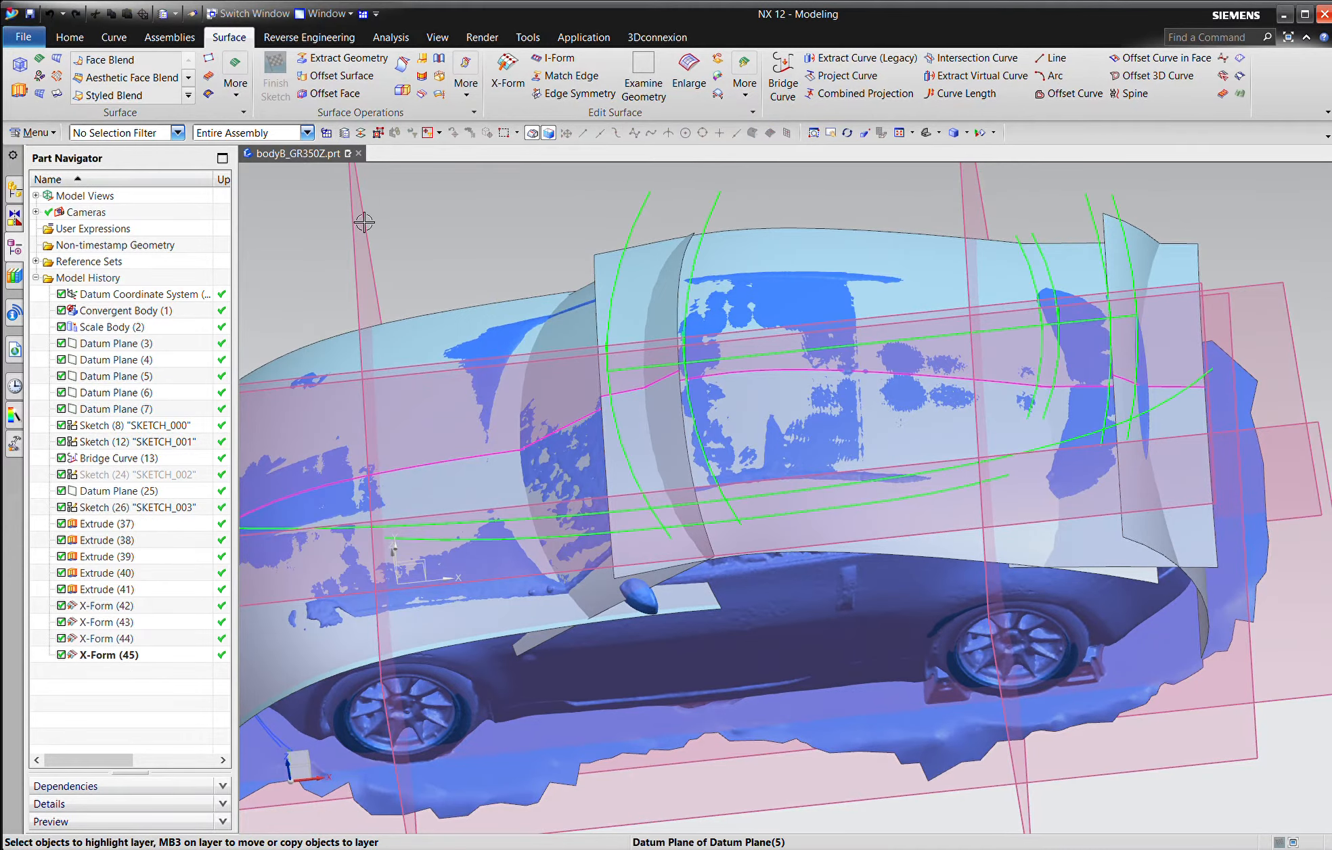
middle_click(363, 220)
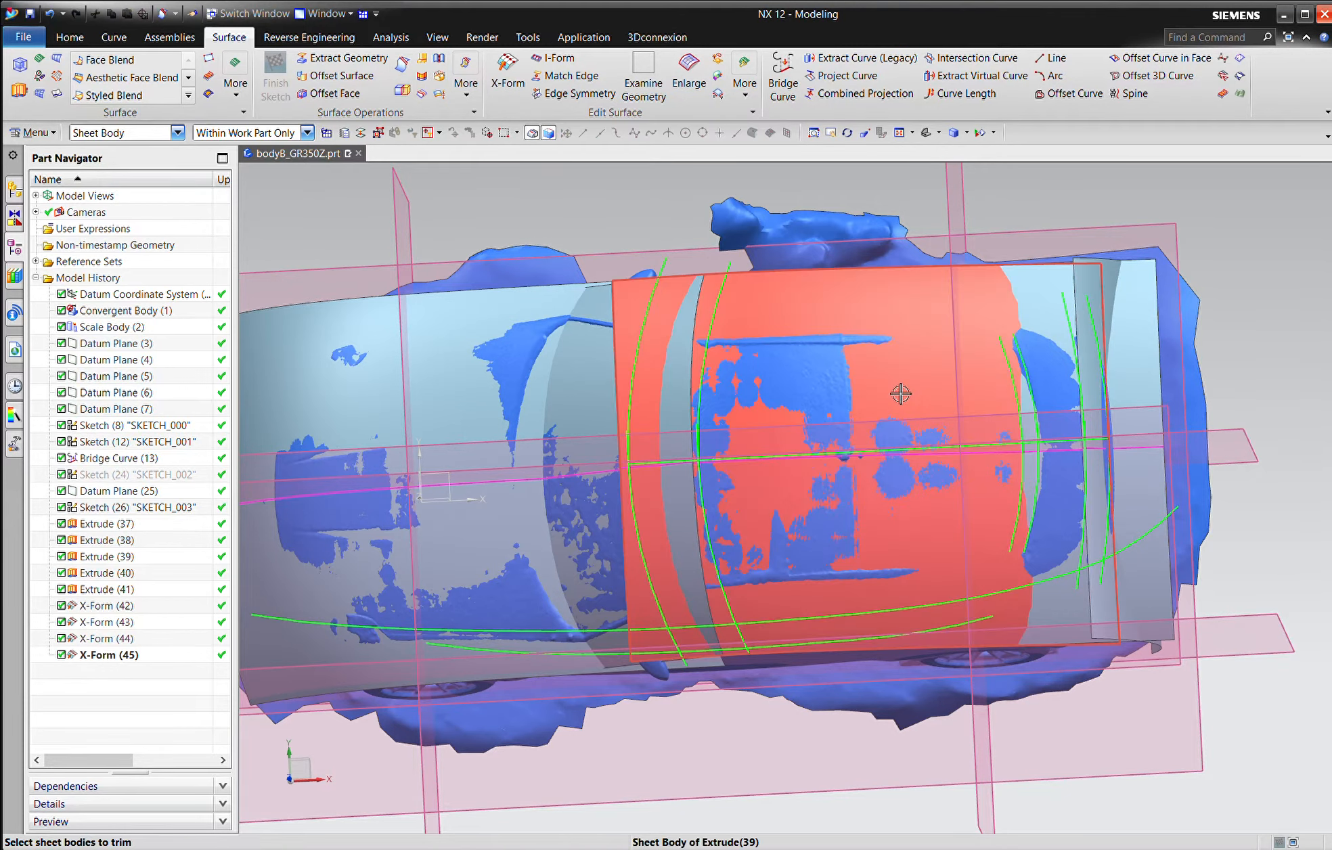
Trim the front of the roof sheet using the two arcs of the rearward transition curve in the plan-view sketch as boundary.
click(899, 392)
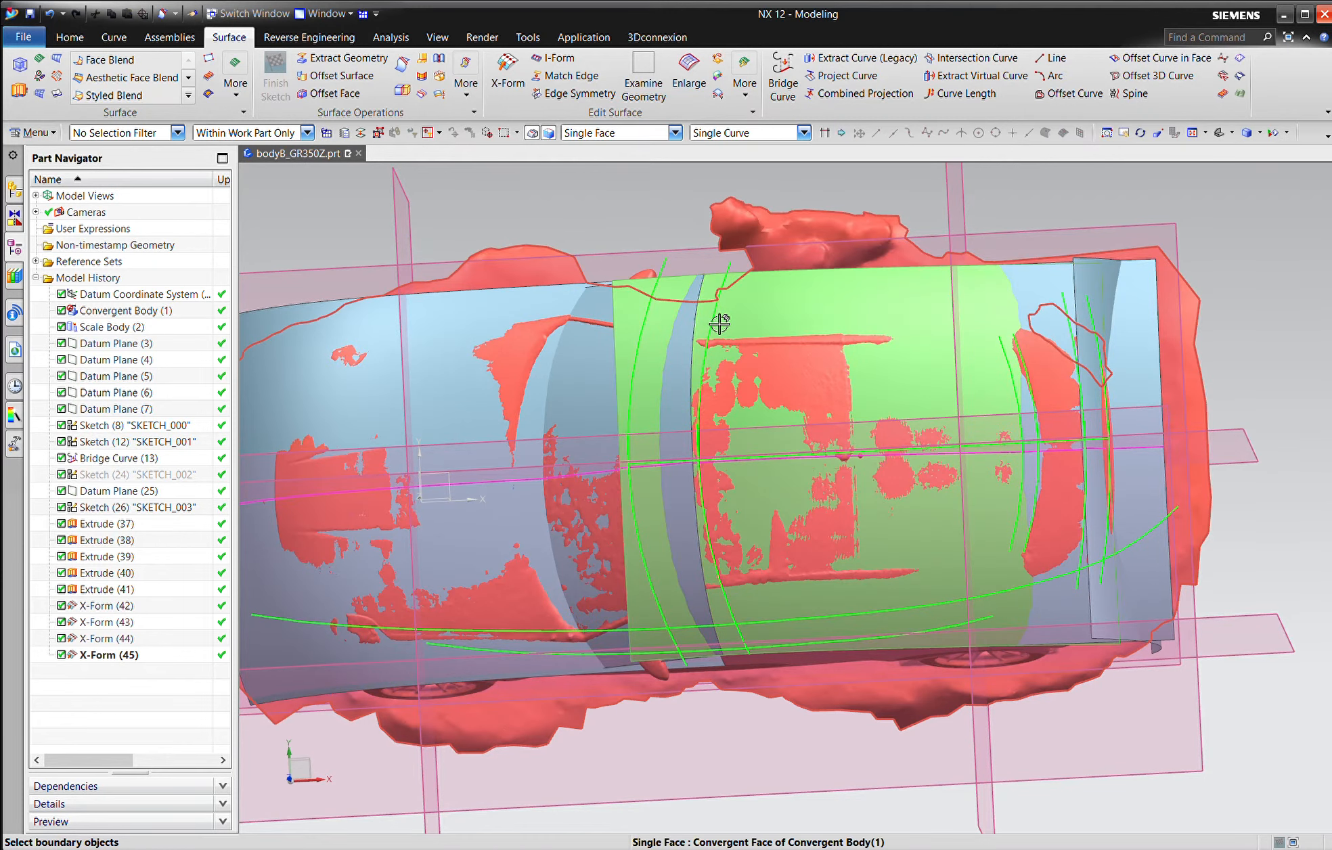
click(712, 317)
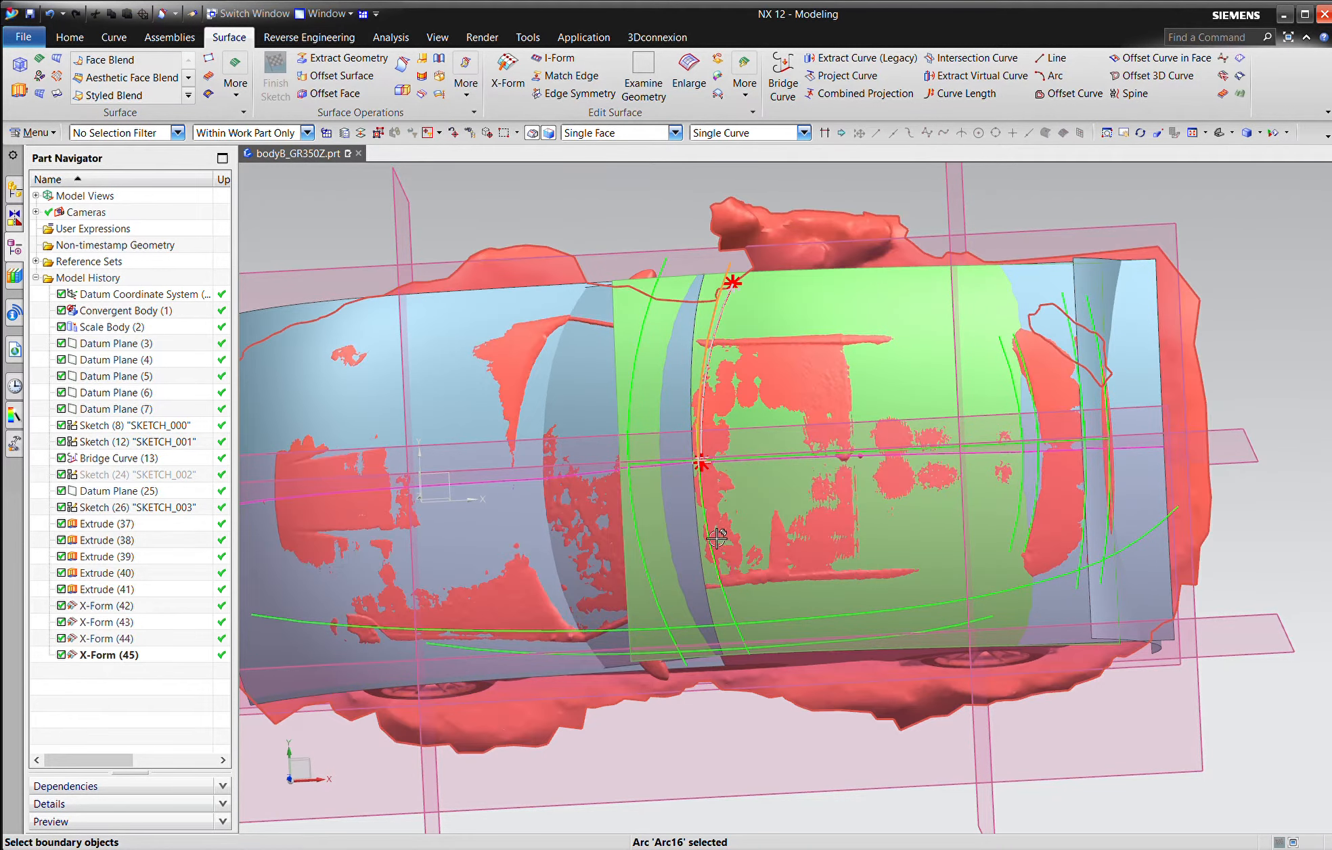
click(706, 533)
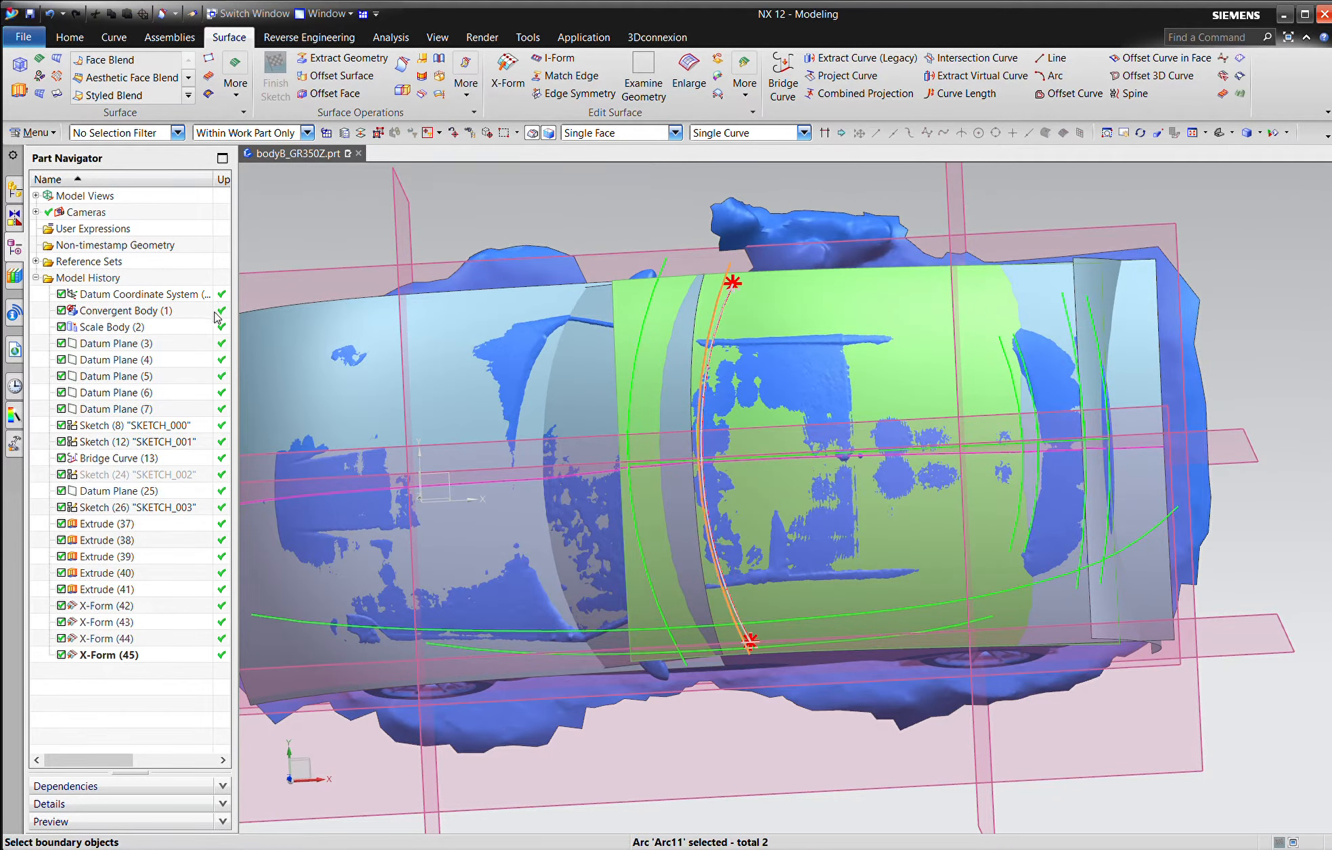
middle_click(257, 304)
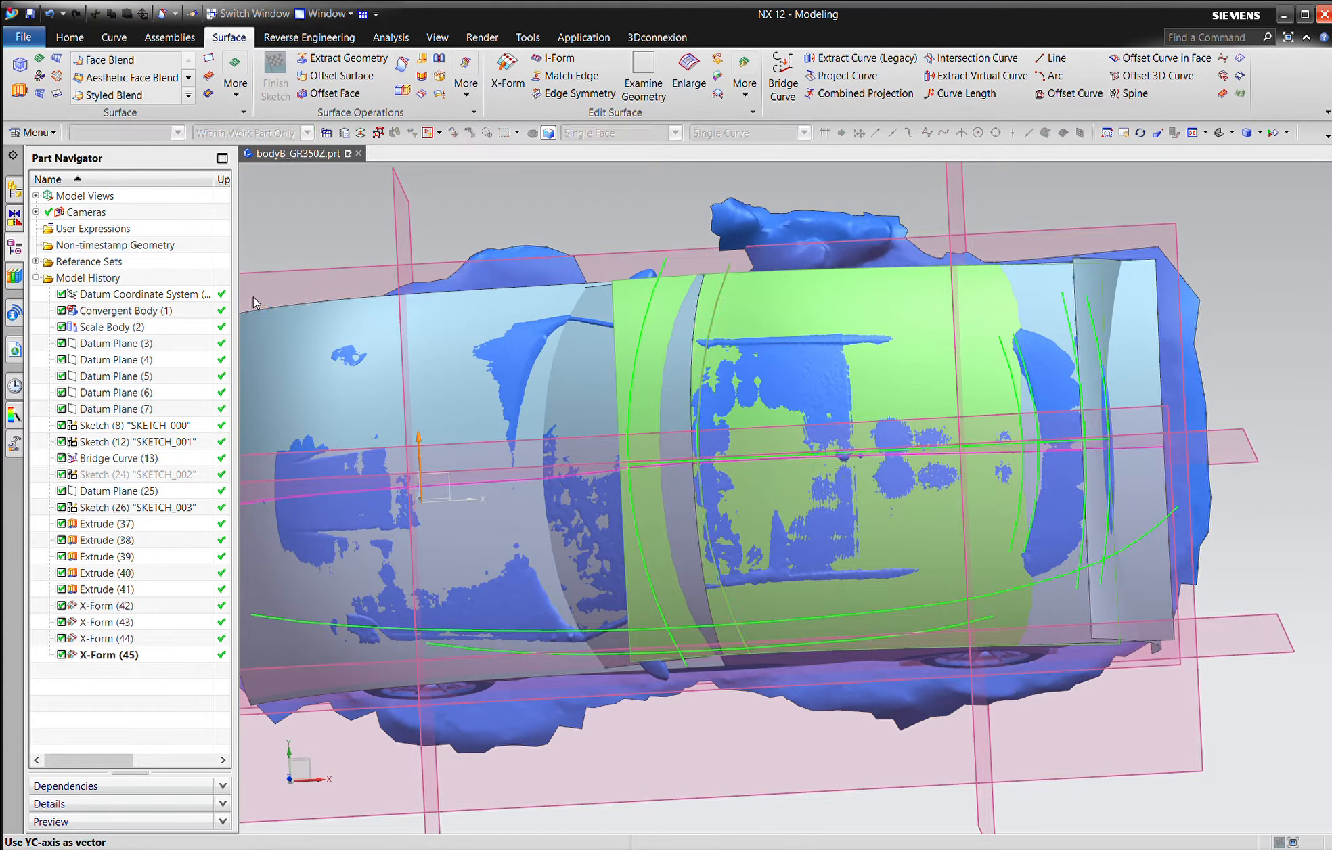
middle_click(148, 531)
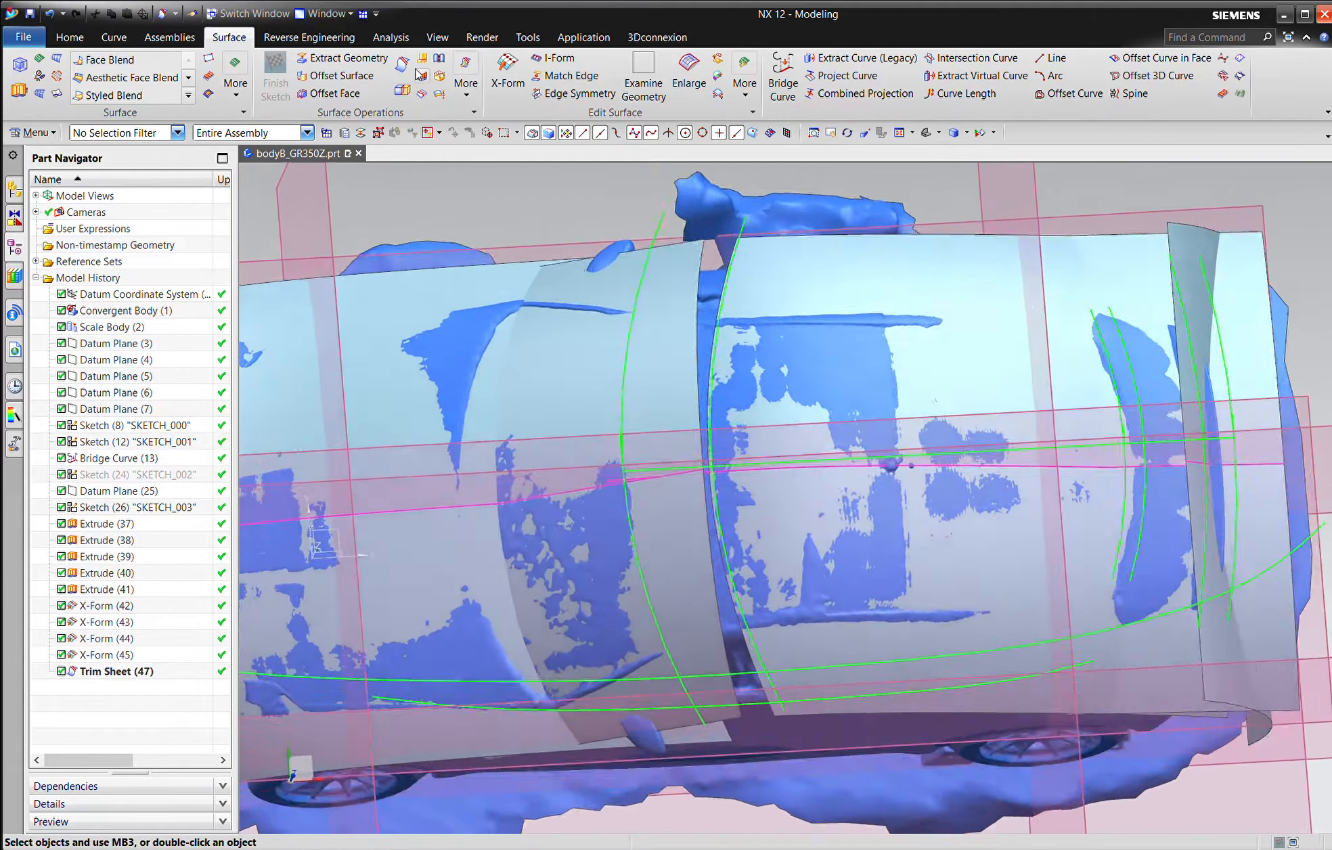
Trim the rear of the windshield sheet with the two forward transition arcs of the plan-view sketch, projected along the vertical axis.
click(403, 64)
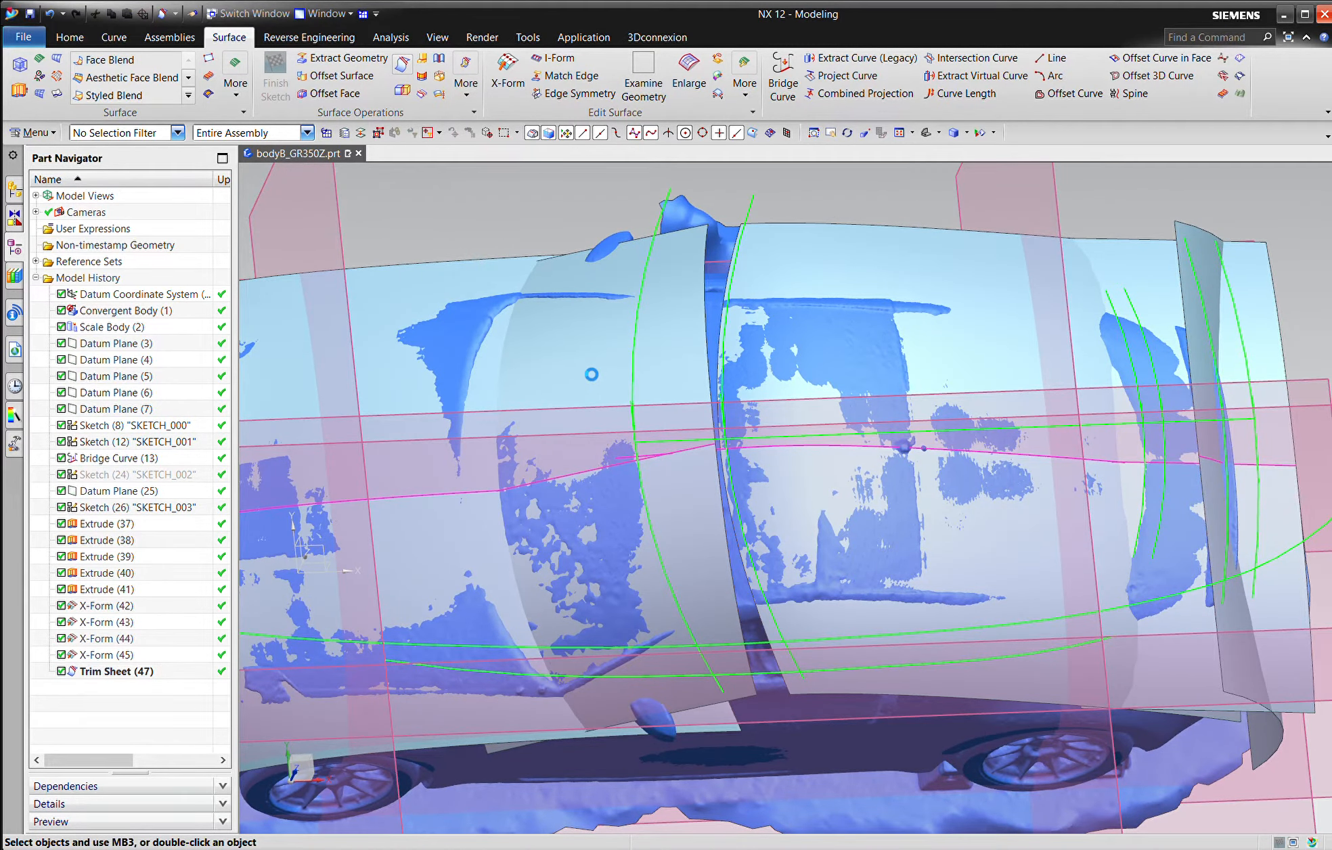
click(599, 366)
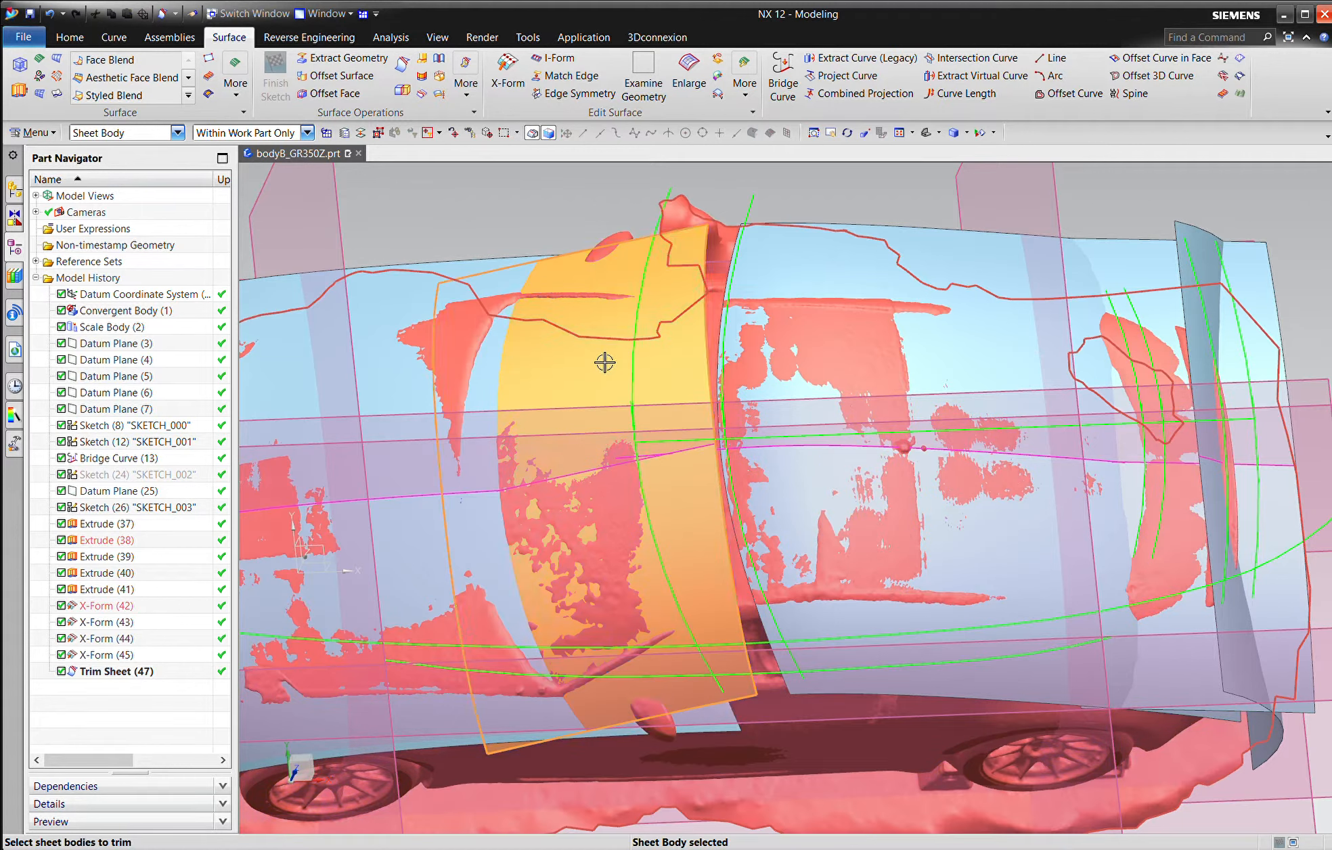
click(638, 358)
click(668, 570)
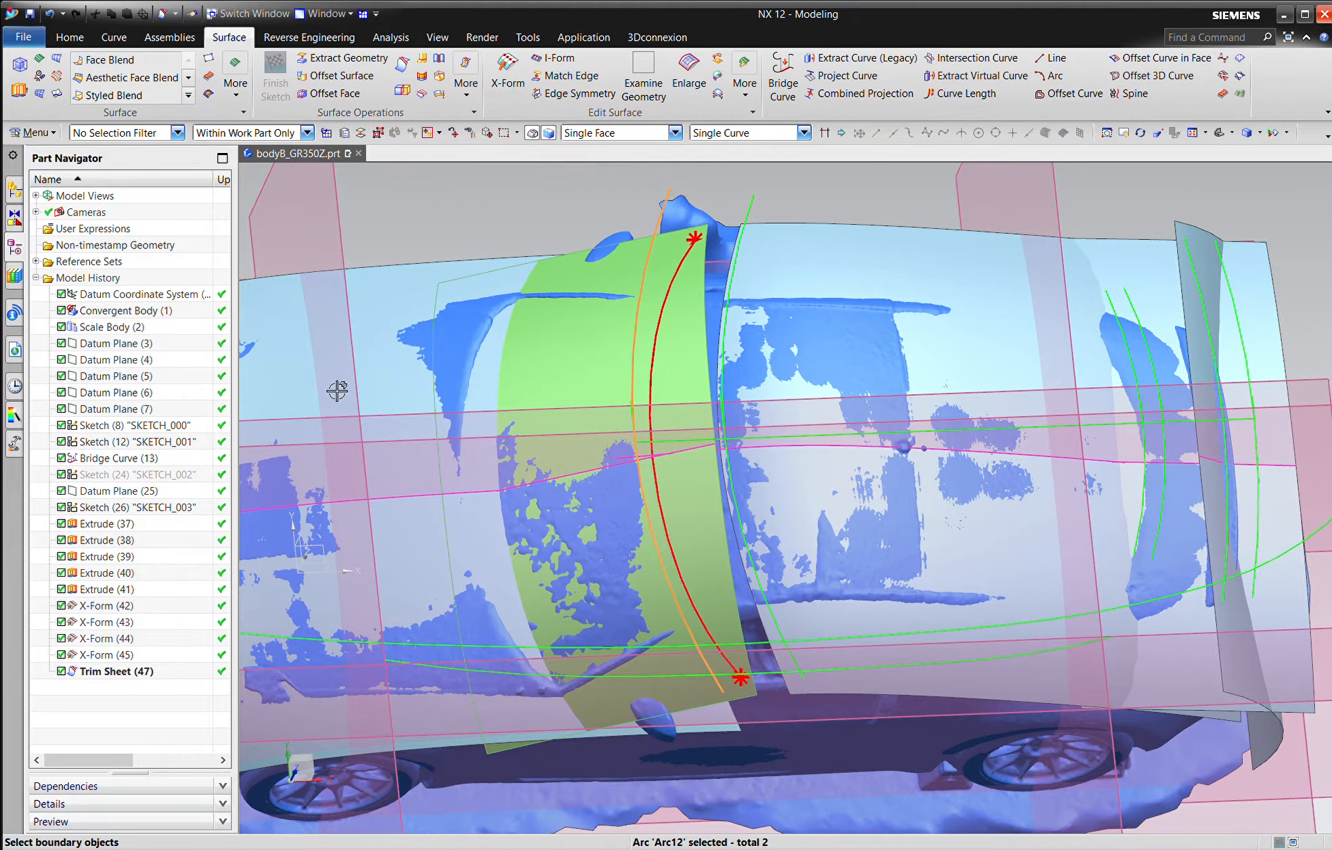
click(202, 318)
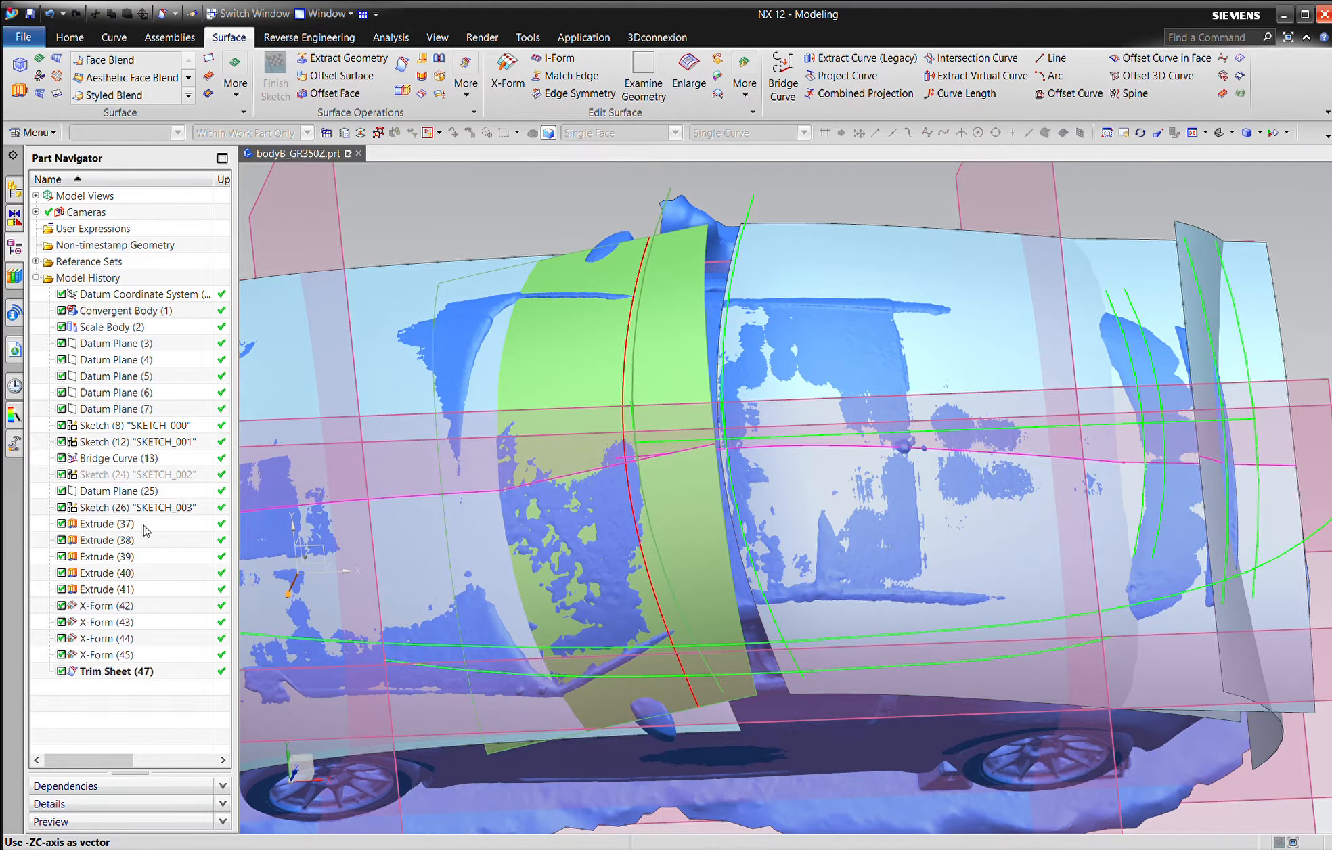
middle_drag(607, 438, 840, 618)
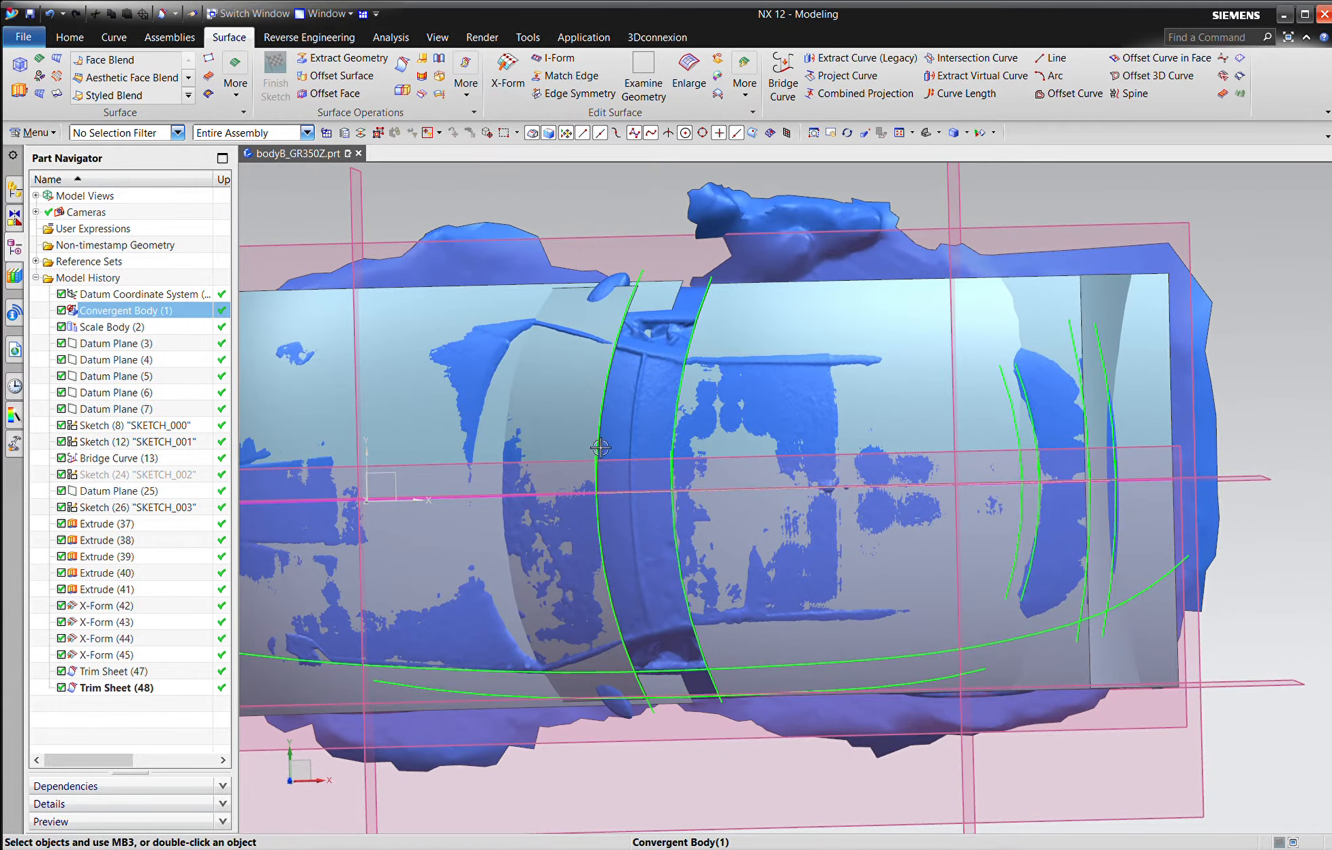
Create a studio surface from the roof's trimmed front edge to the windshield's trimmed rear edge, constrained to the adjoining faces.
mouse_move(598, 437)
middle_down()
mouse_move(747, 707)
mouse_move(595, 363)
mouse_move(607, 299)
mouse_move(324, 467)
middle_up()
click(608, 299)
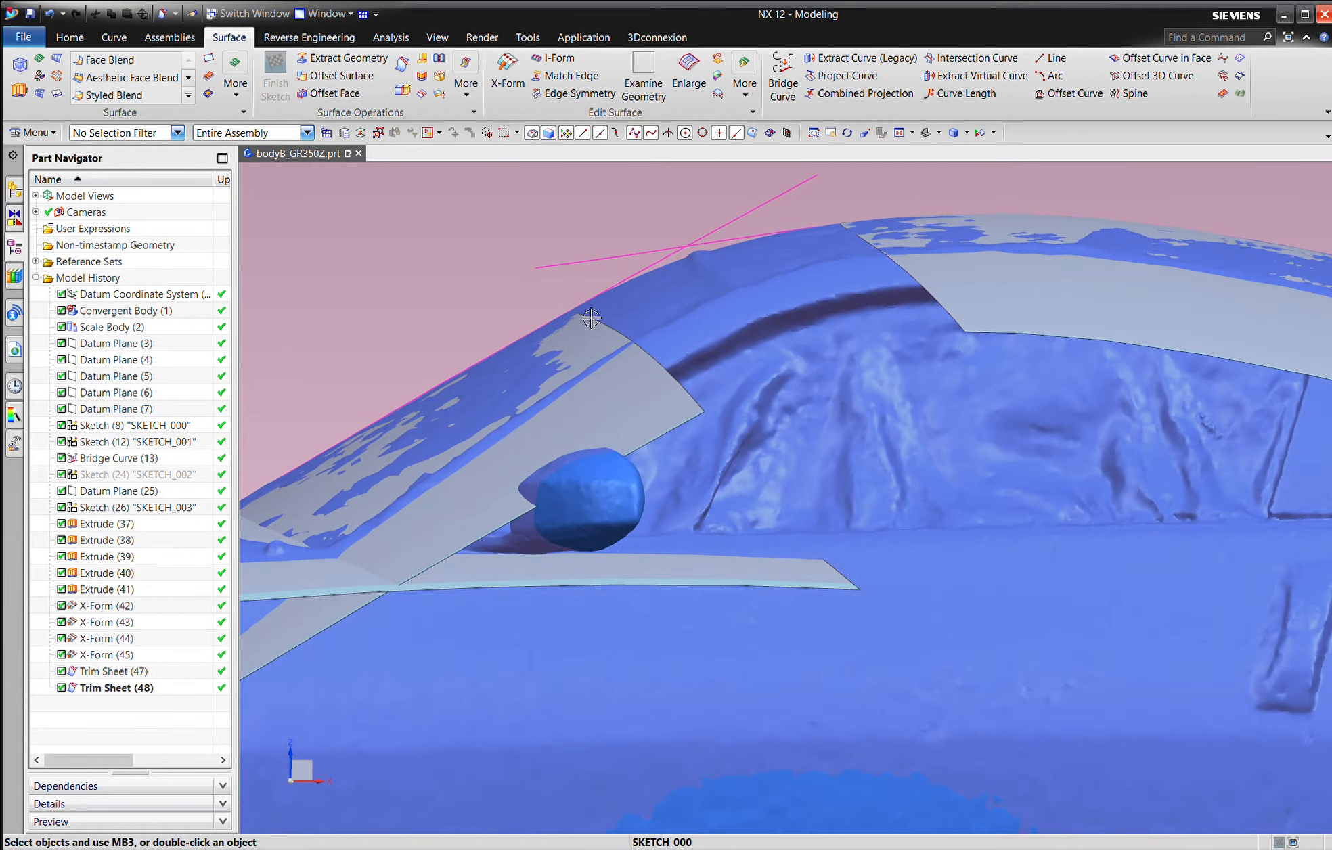
middle_drag(623, 340, 892, 312)
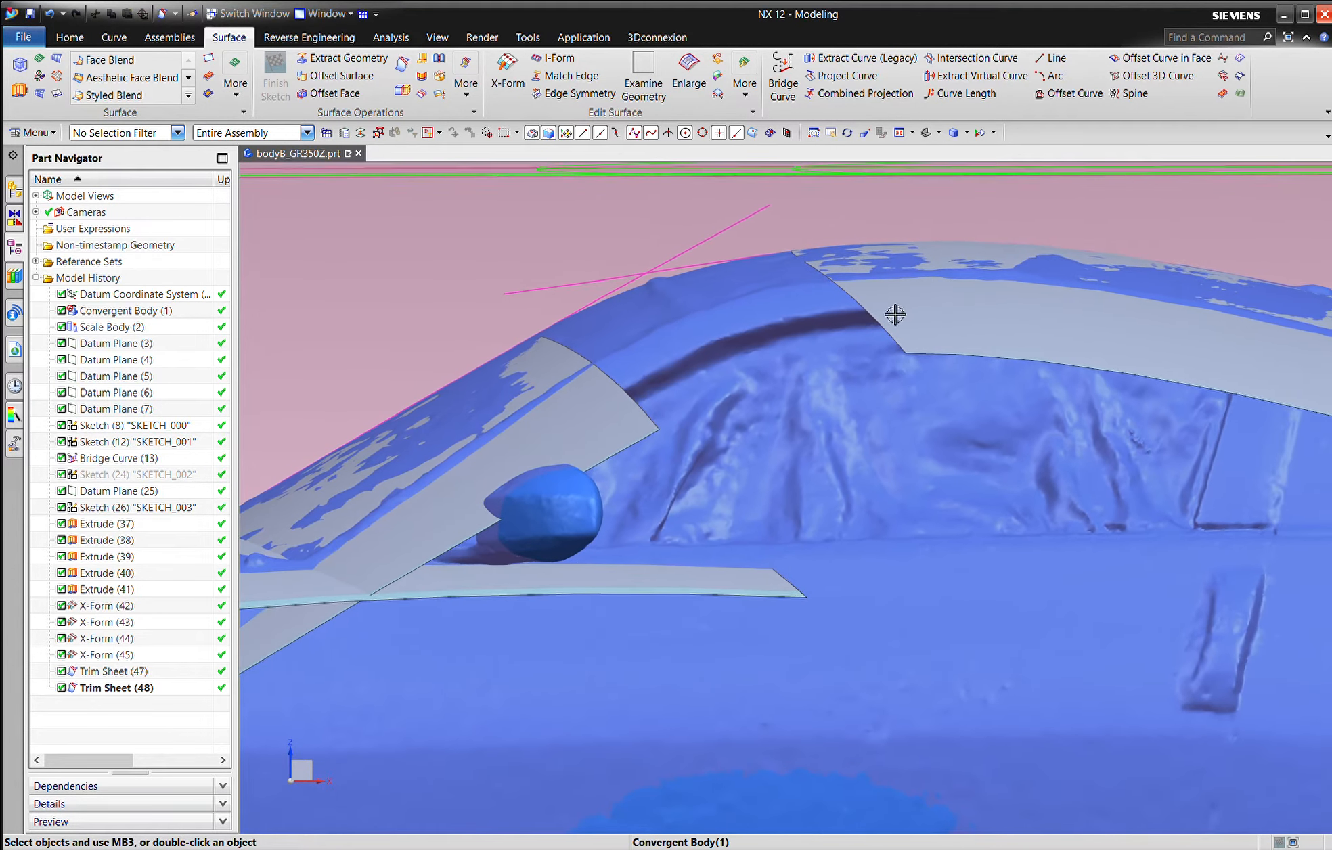
click(845, 259)
mouse_move(798, 262)
middle_down()
mouse_move(826, 289)
mouse_move(759, 285)
mouse_move(801, 300)
mouse_move(684, 349)
mouse_move(671, 375)
middle_up()
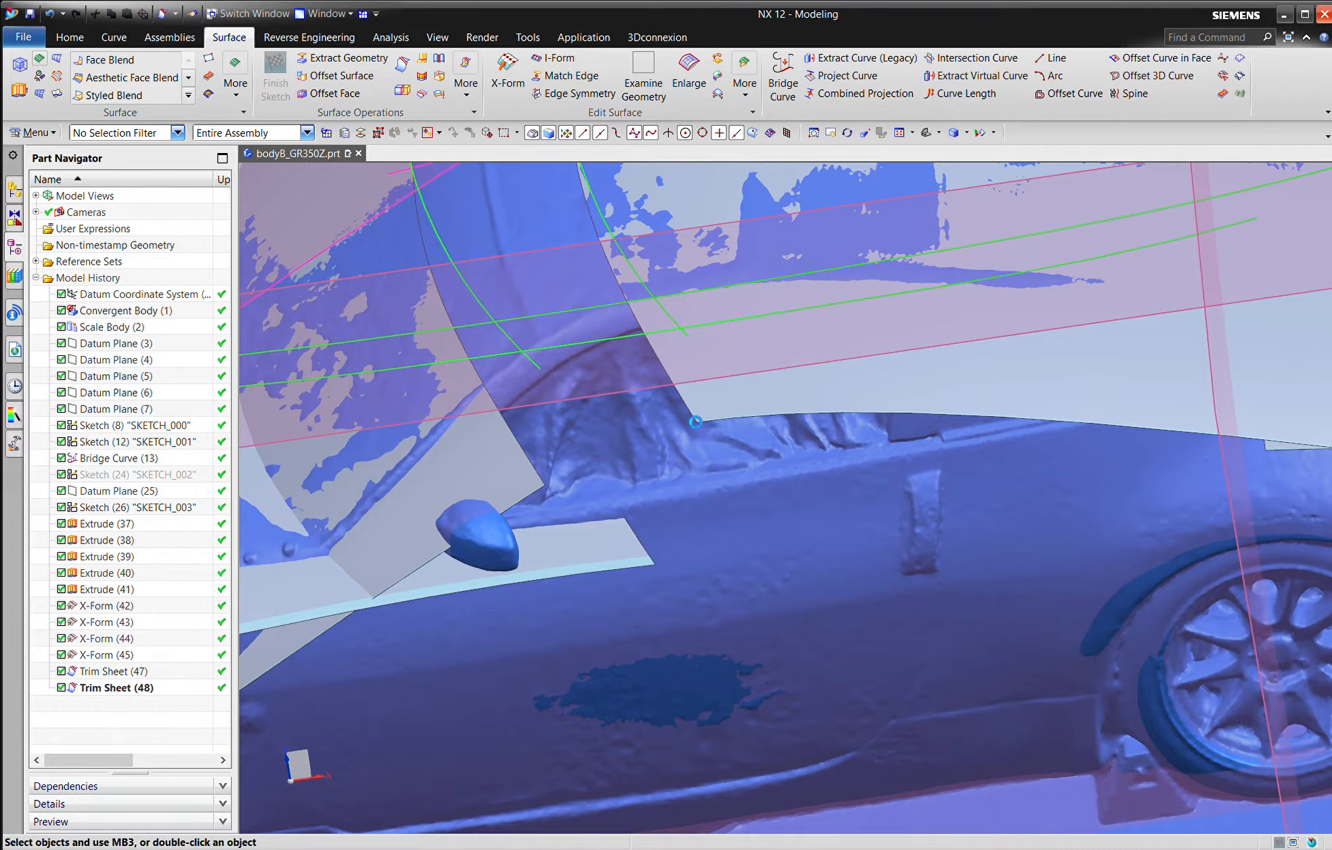
click(688, 412)
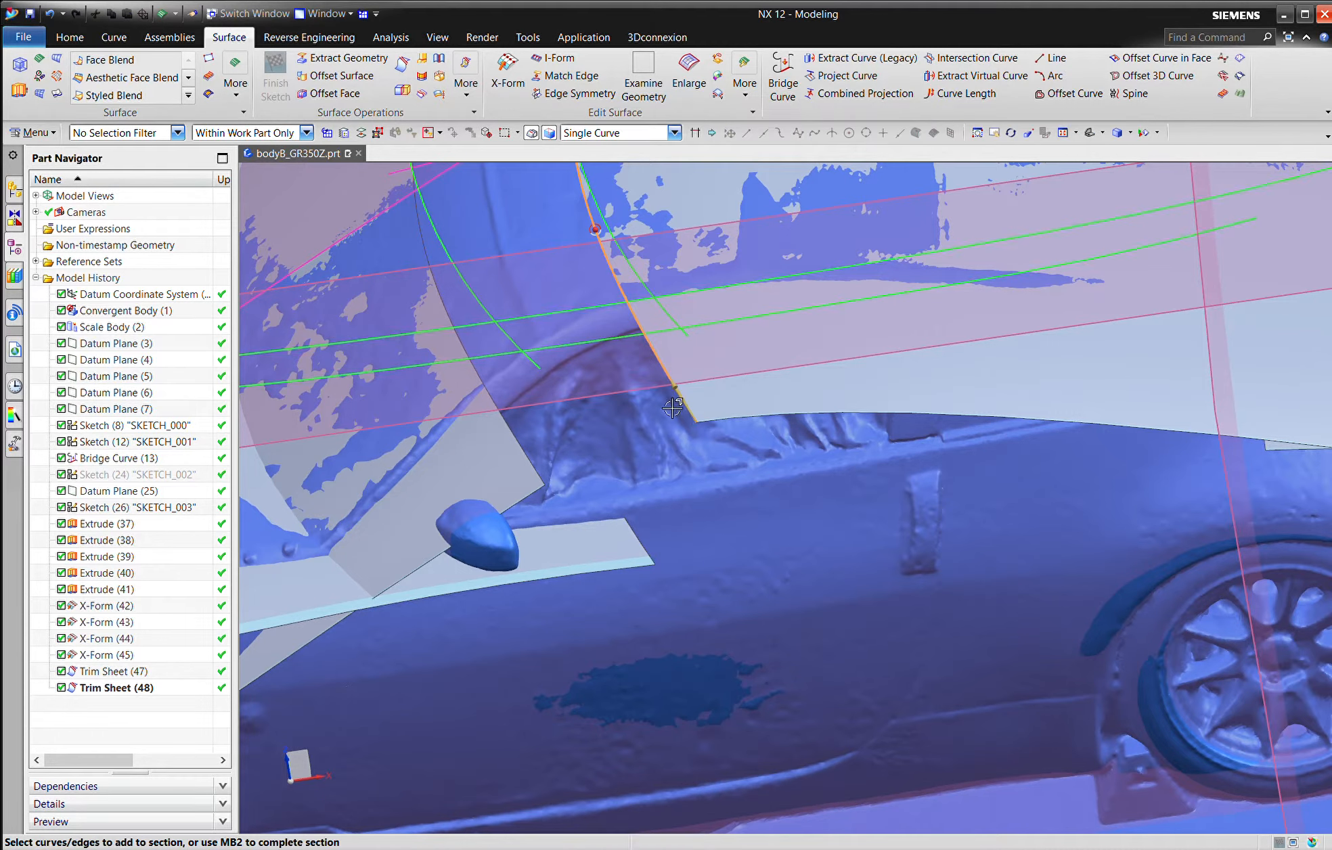
middle_click(617, 373)
click(529, 465)
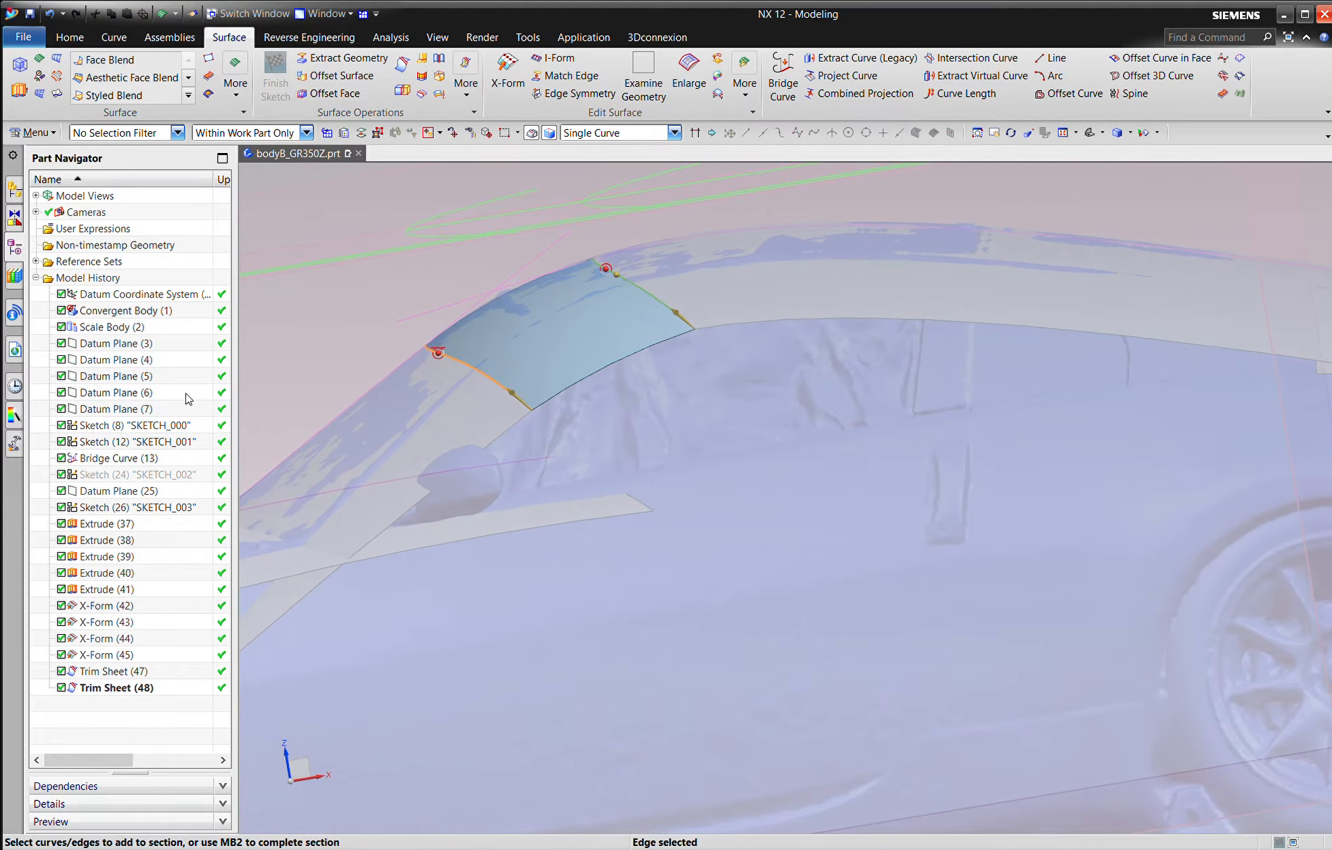
click(178, 451)
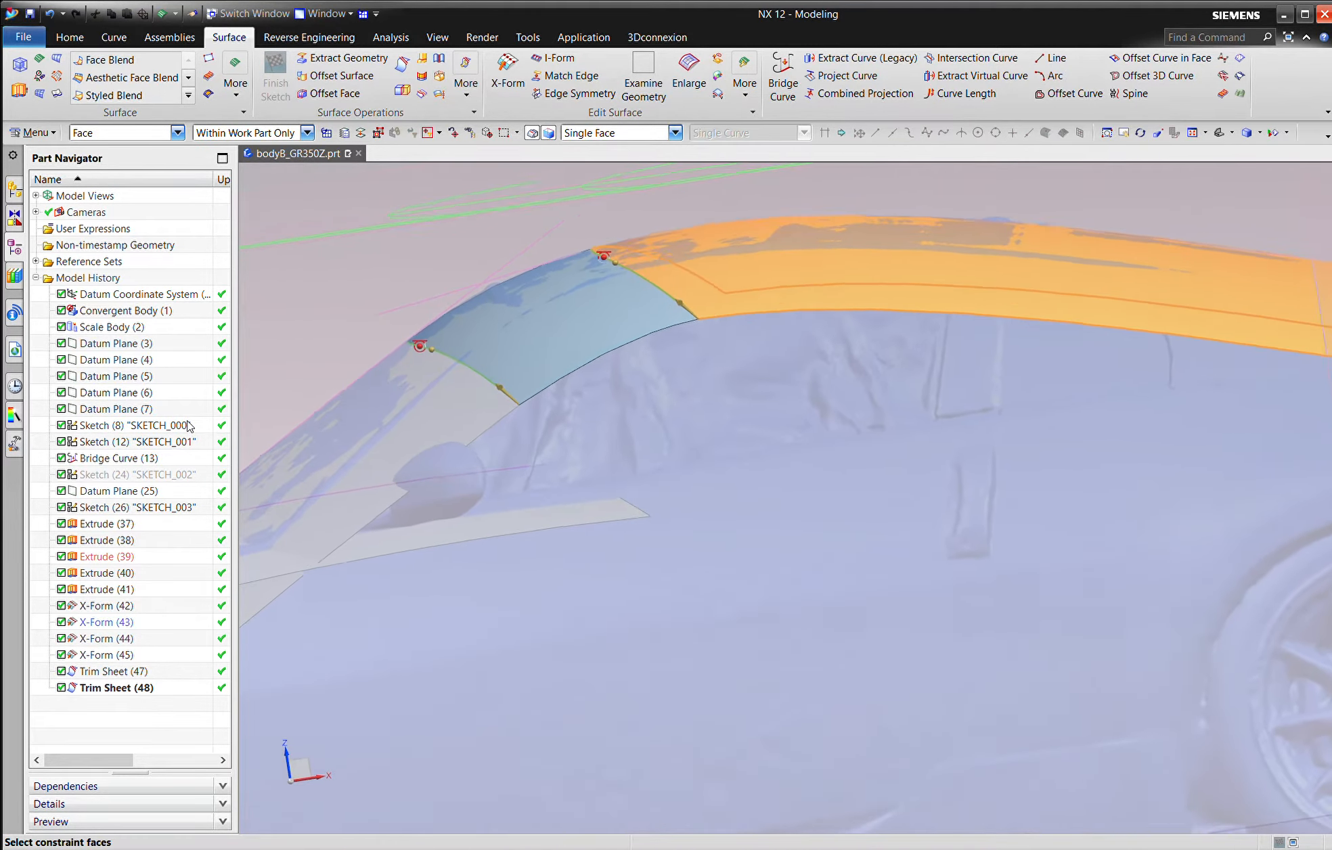
click(129, 667)
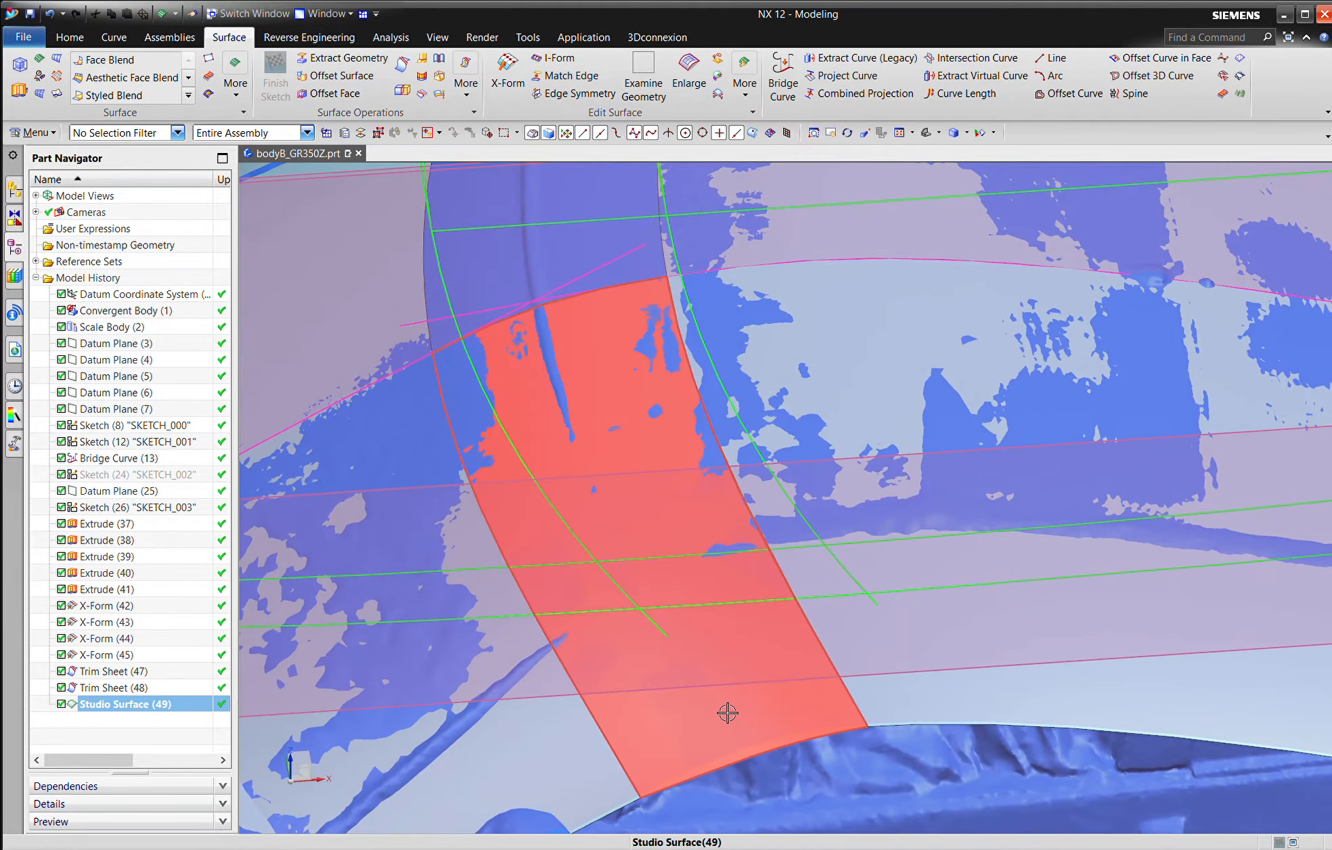
Edit the studio surface and add the other half of the windshield and roof edges to its sections, spanning the full car width.
double_click(726, 712)
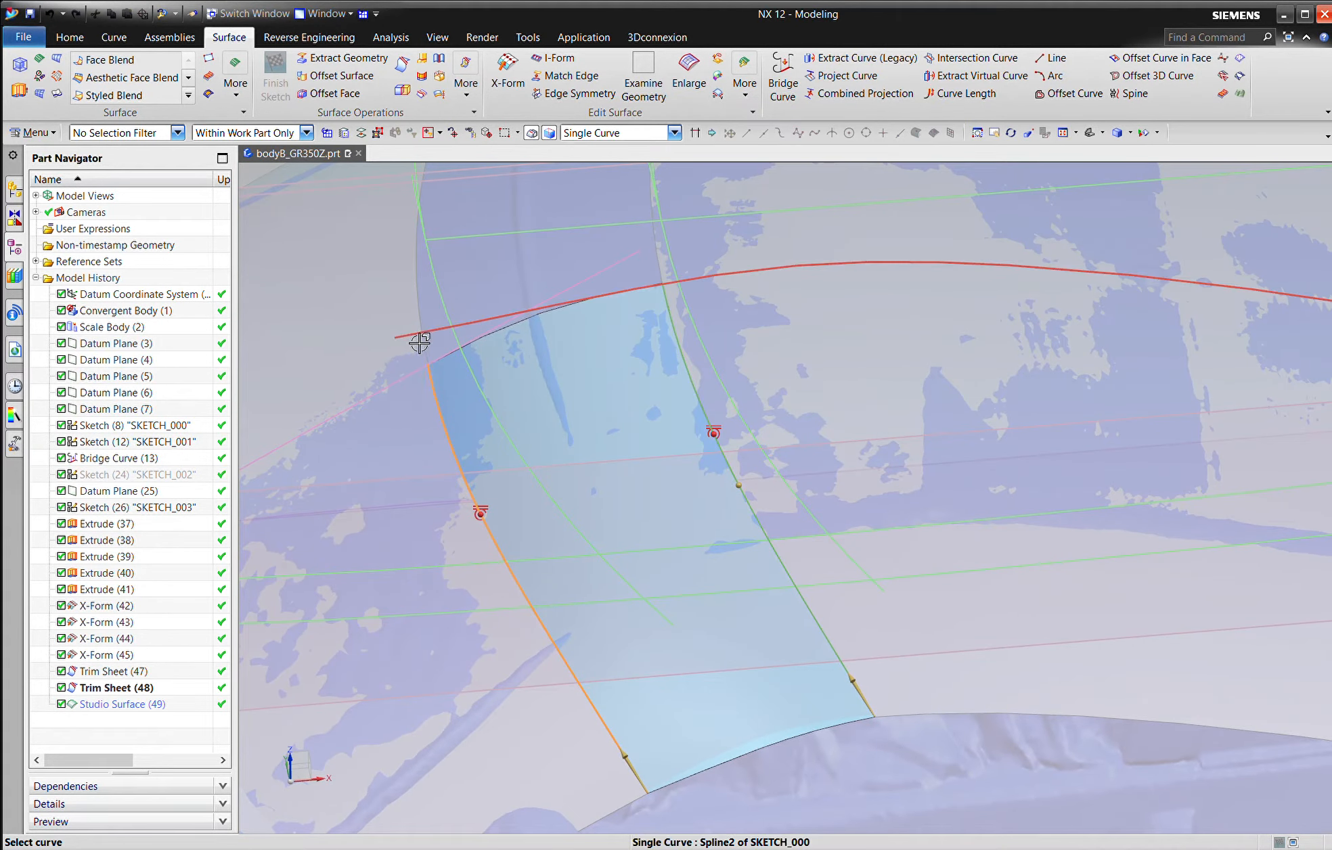
click(424, 329)
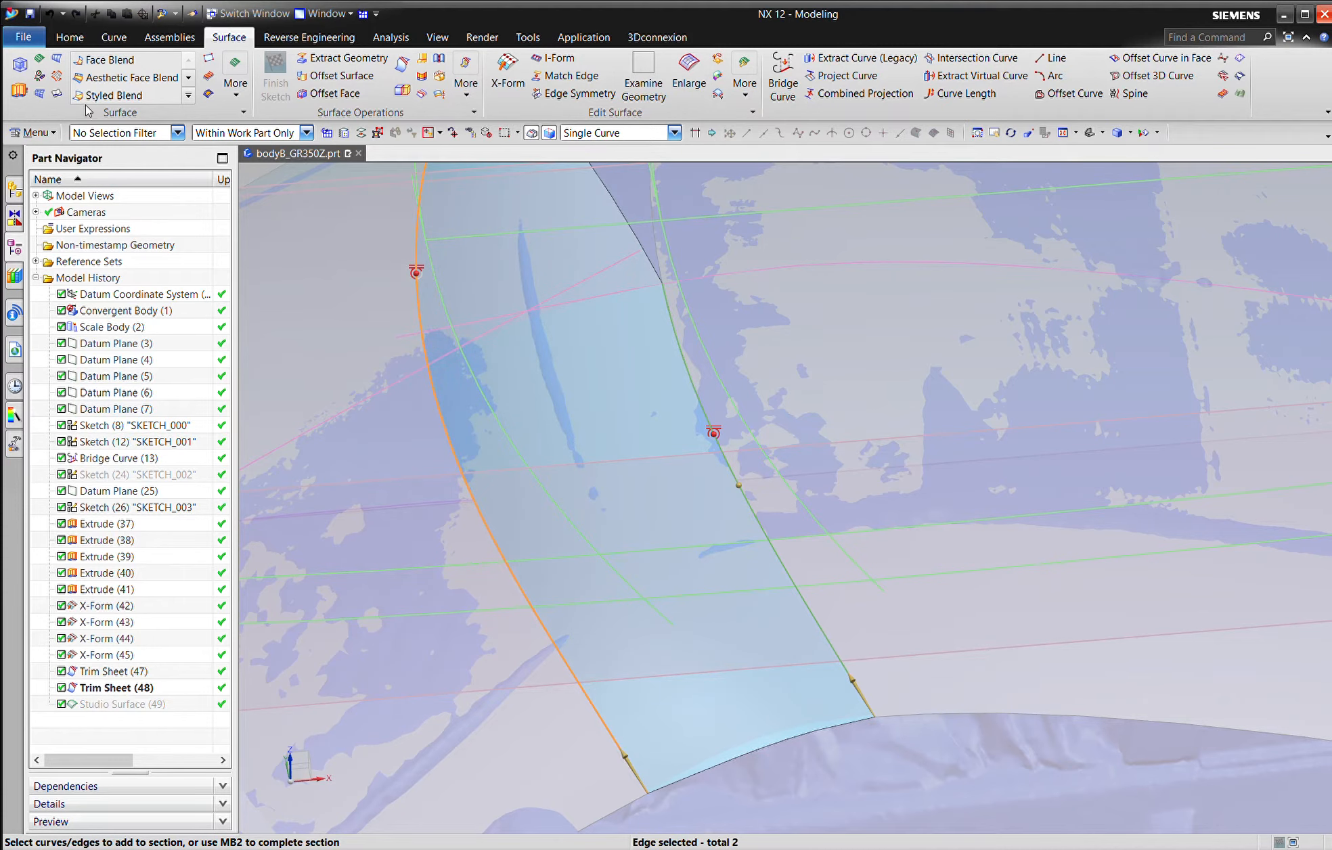
click(655, 248)
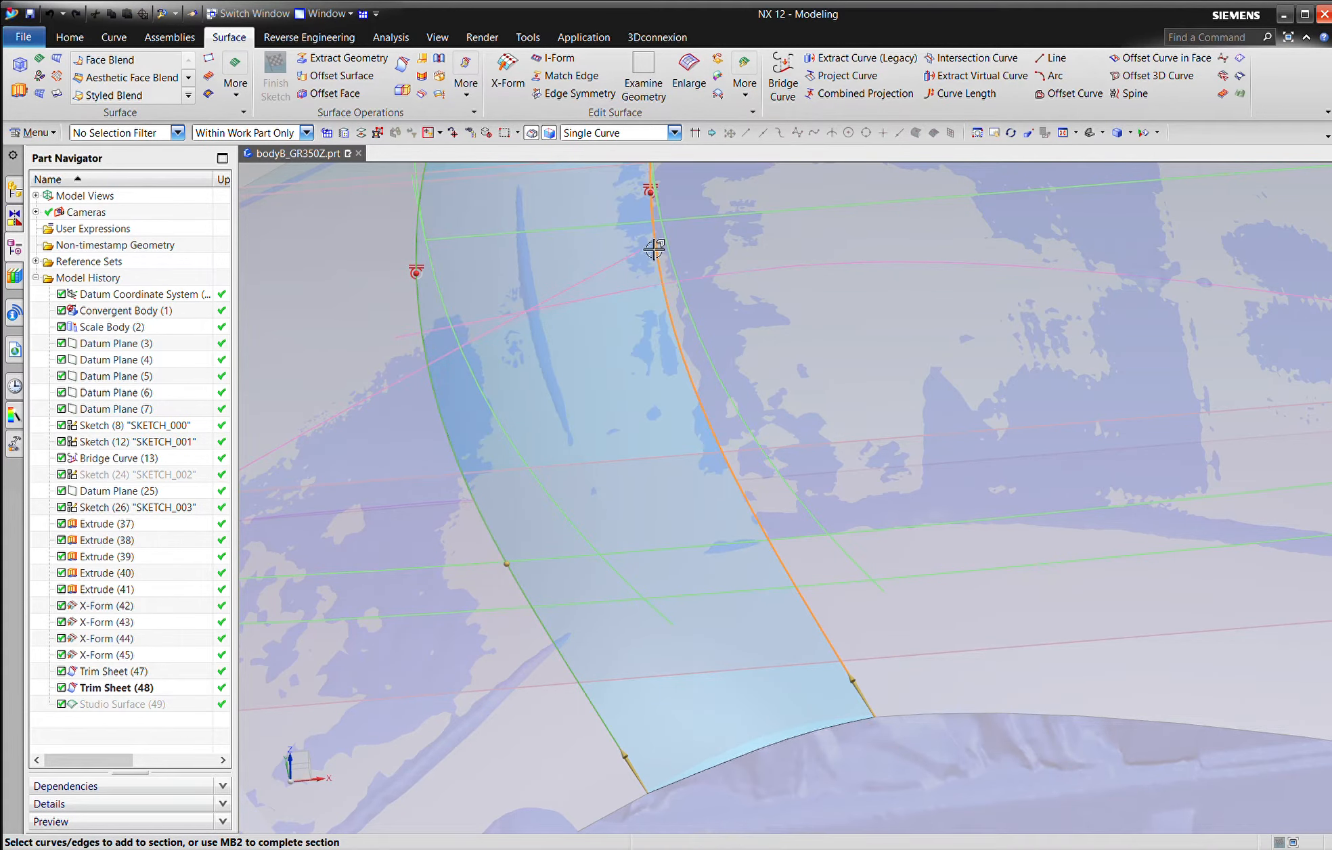
middle_click(655, 248)
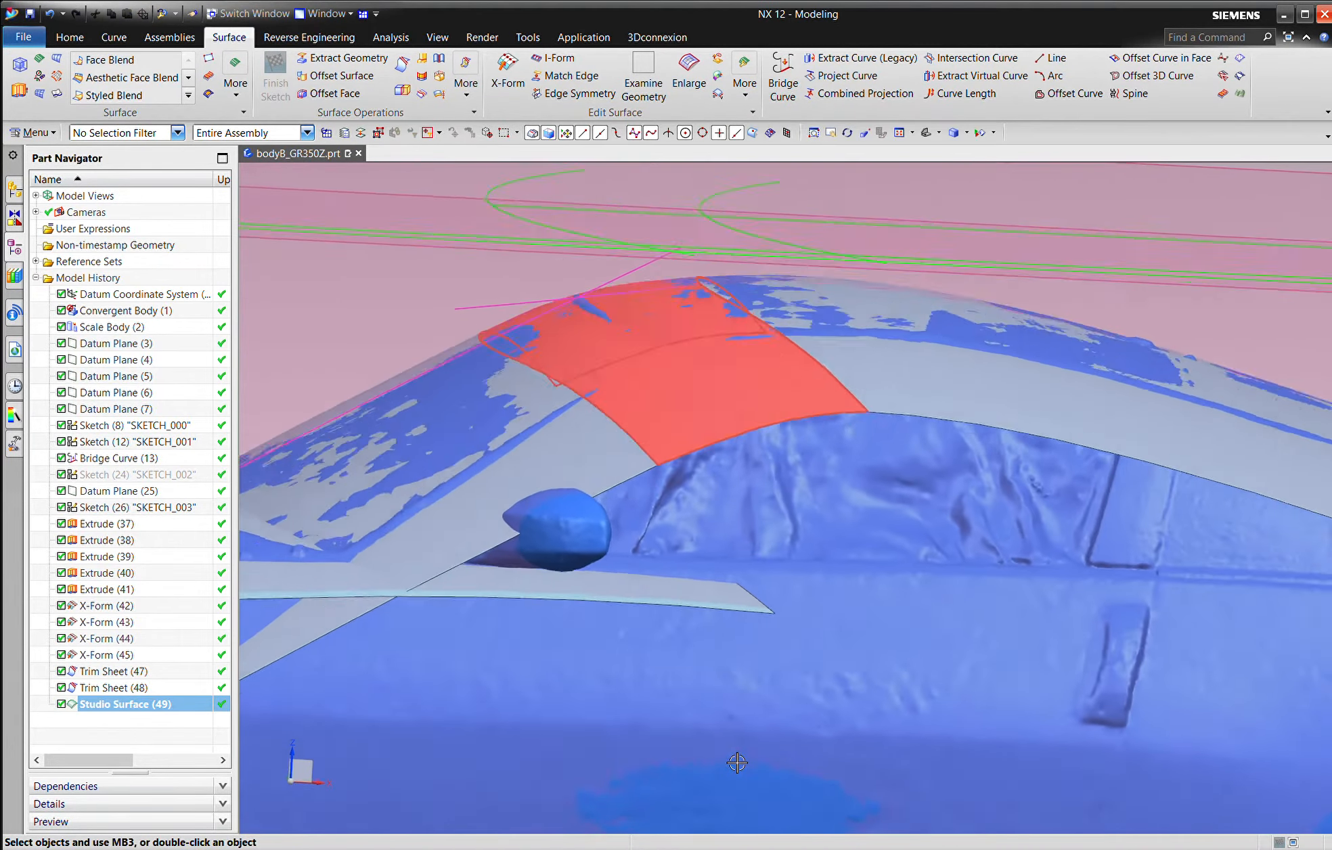
key(Escape)
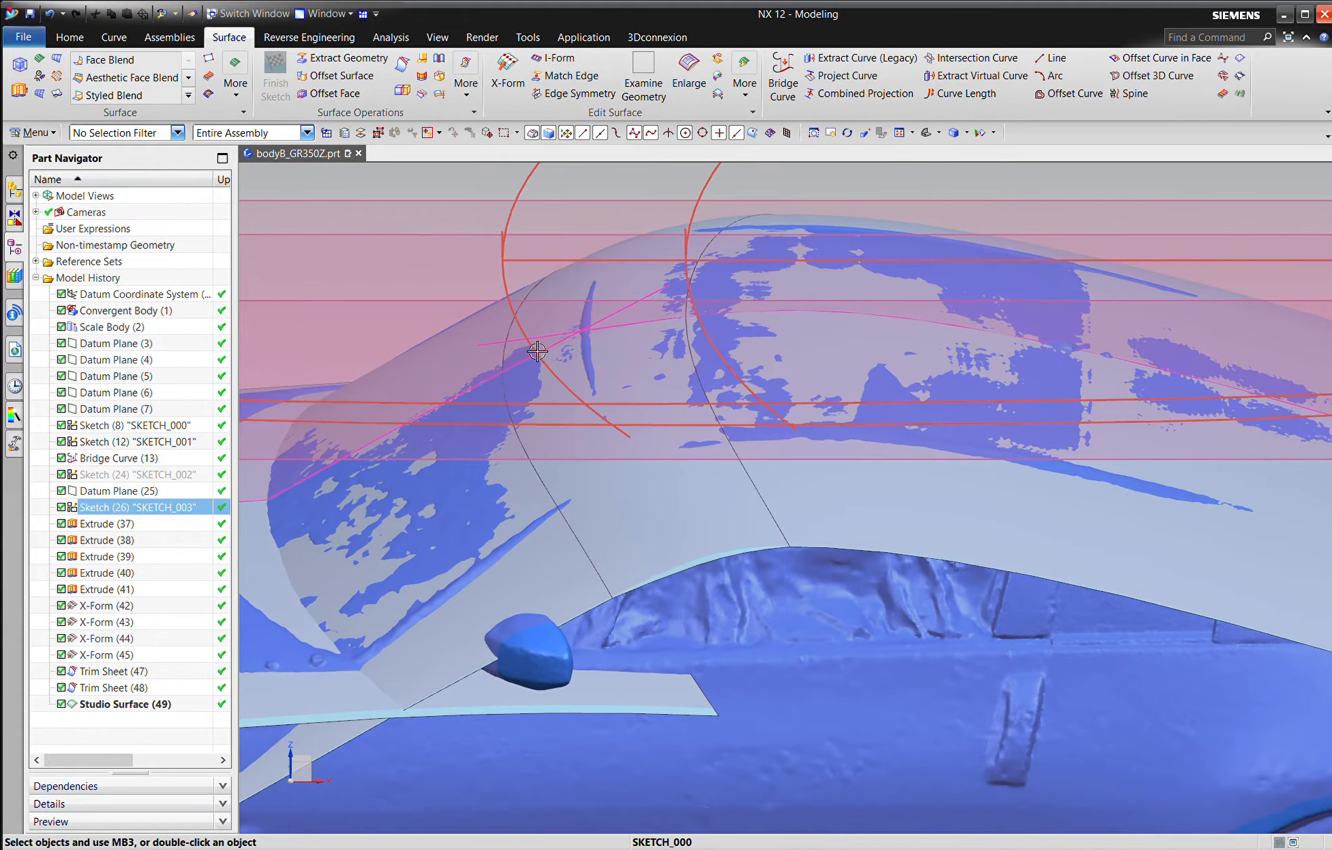
Edit the plan-view sketch, move the forward transition arc's outer end outward to an offset of about 4.12, and finish the sketch.
double_click(539, 351)
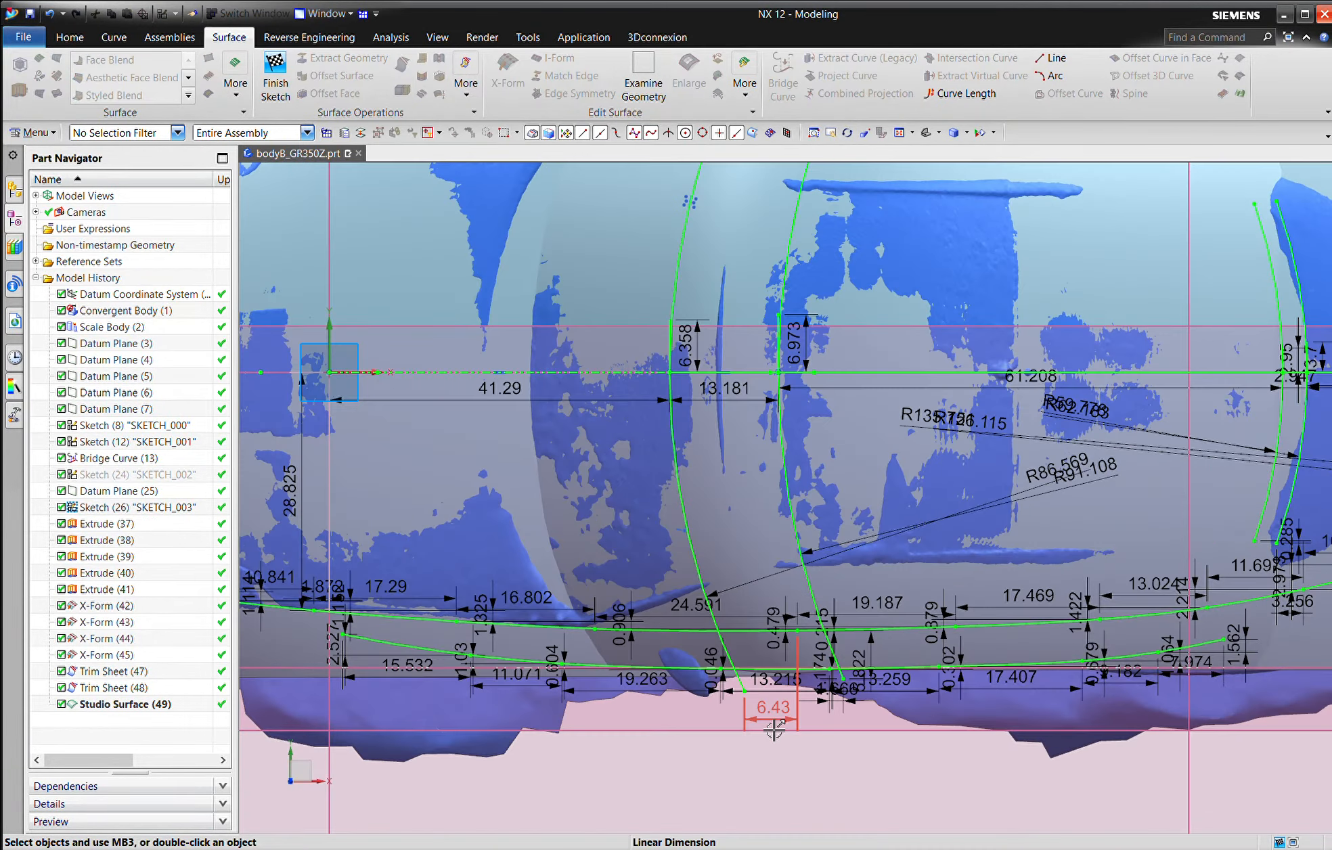
drag(750, 707, 764, 726)
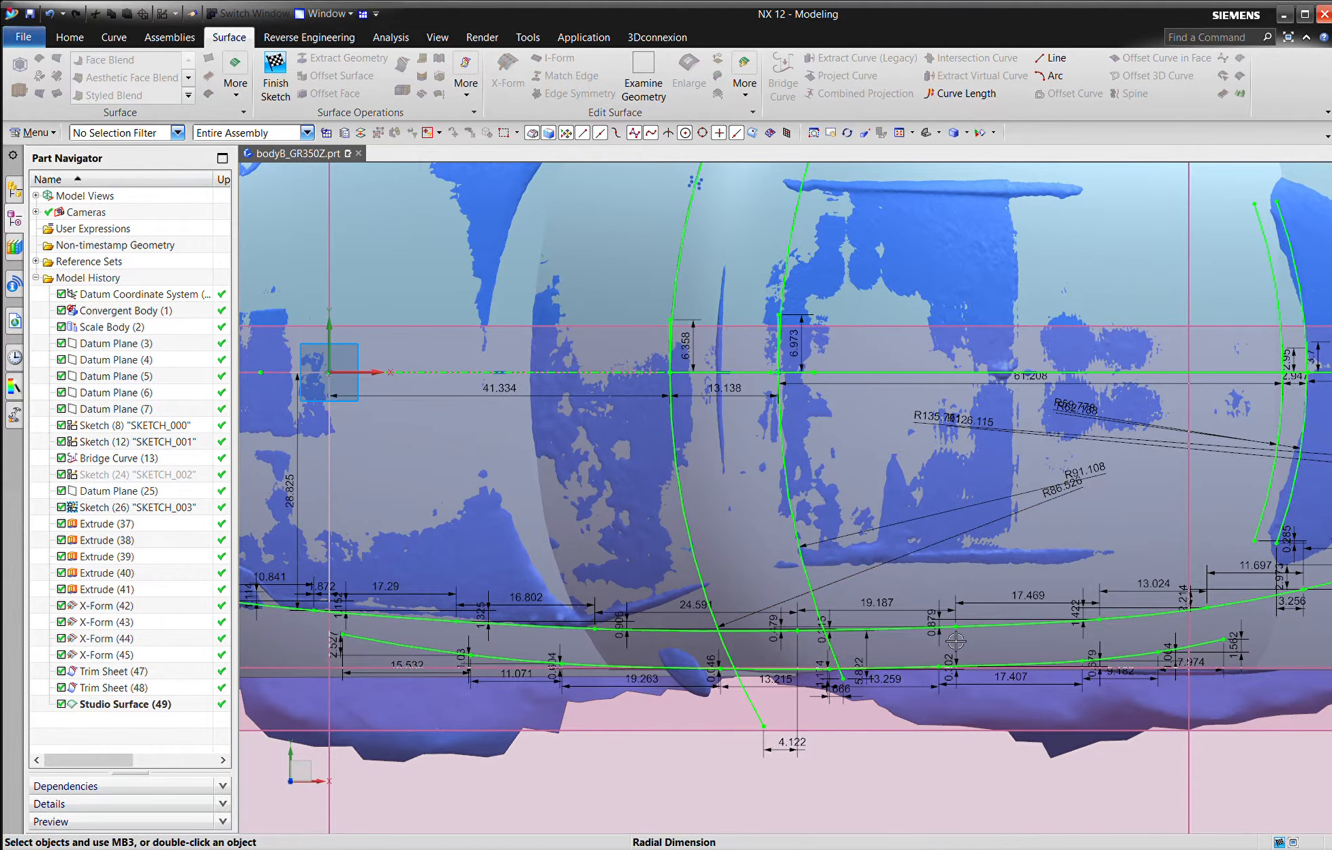
double_click(645, 405)
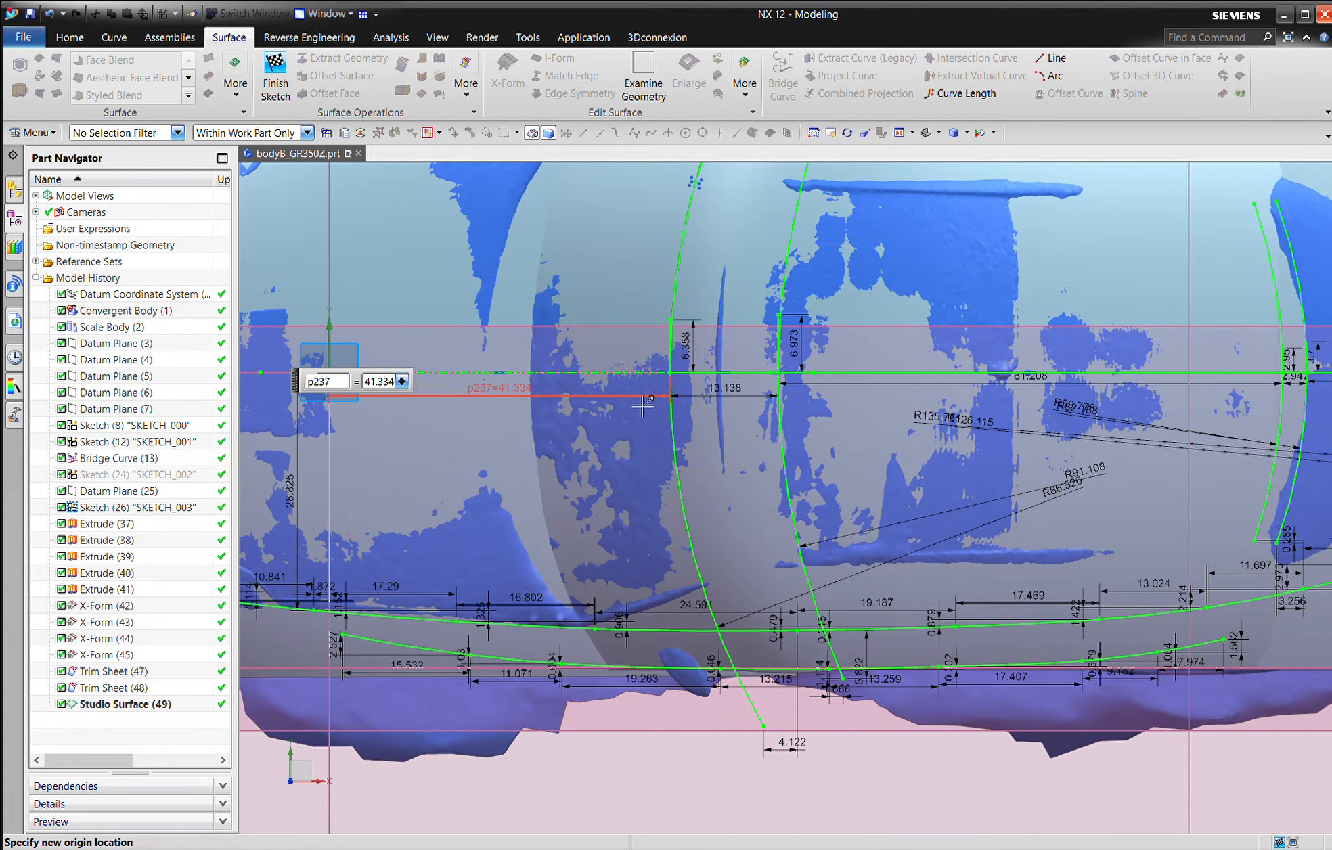
click(275, 76)
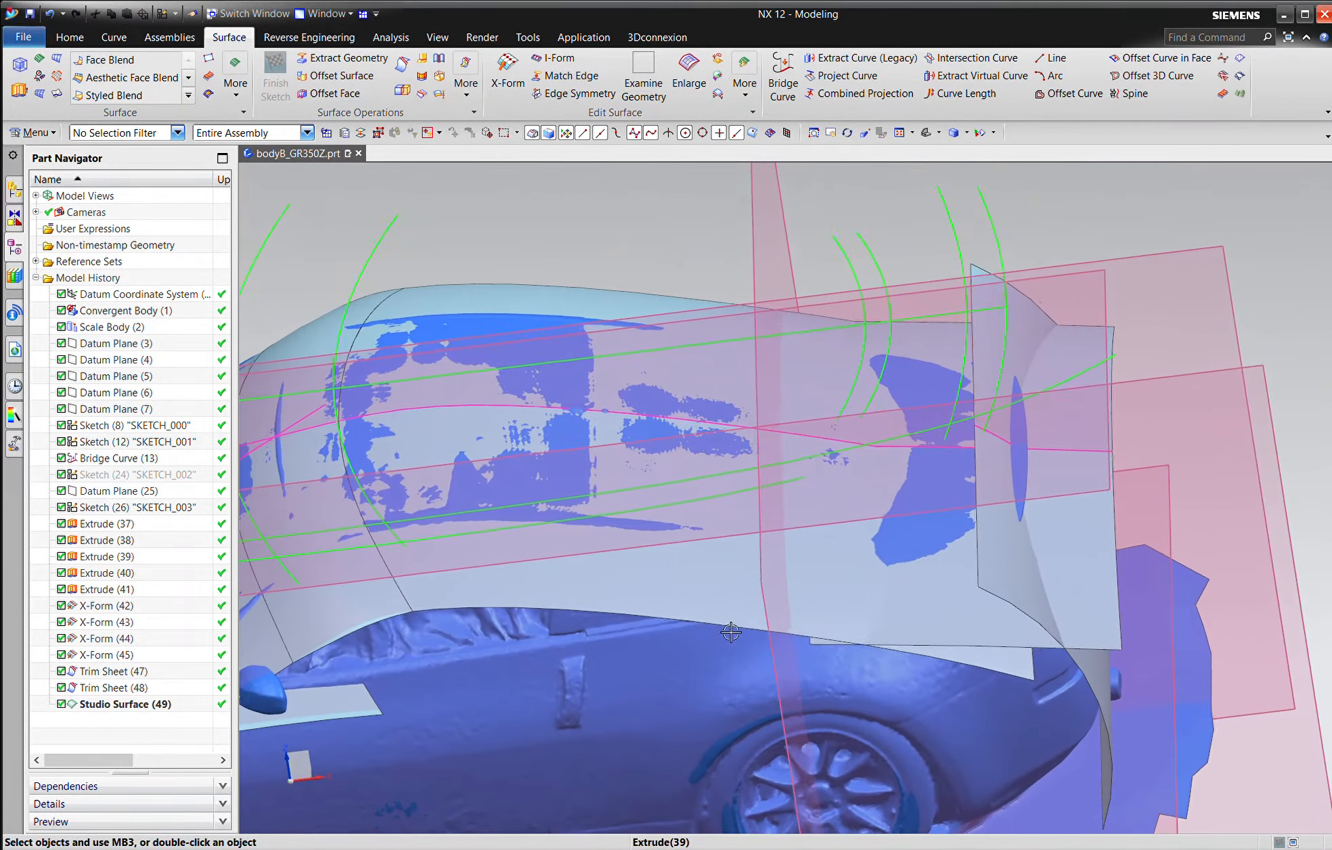
Edit the roof sheet's X-Form and shift its two outer side-edge polylines together along the X axis.
click(704, 602)
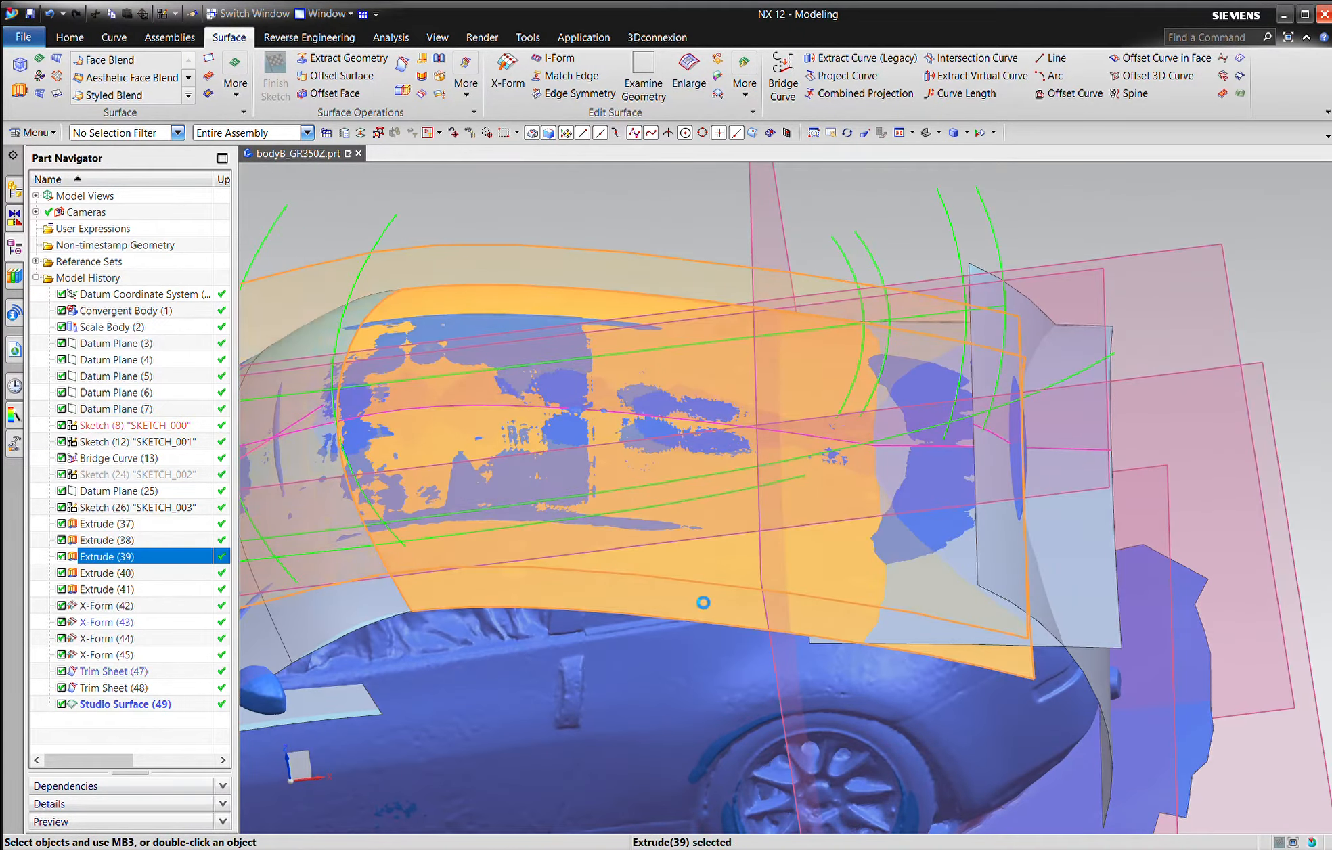
click(703, 603)
double_click(106, 606)
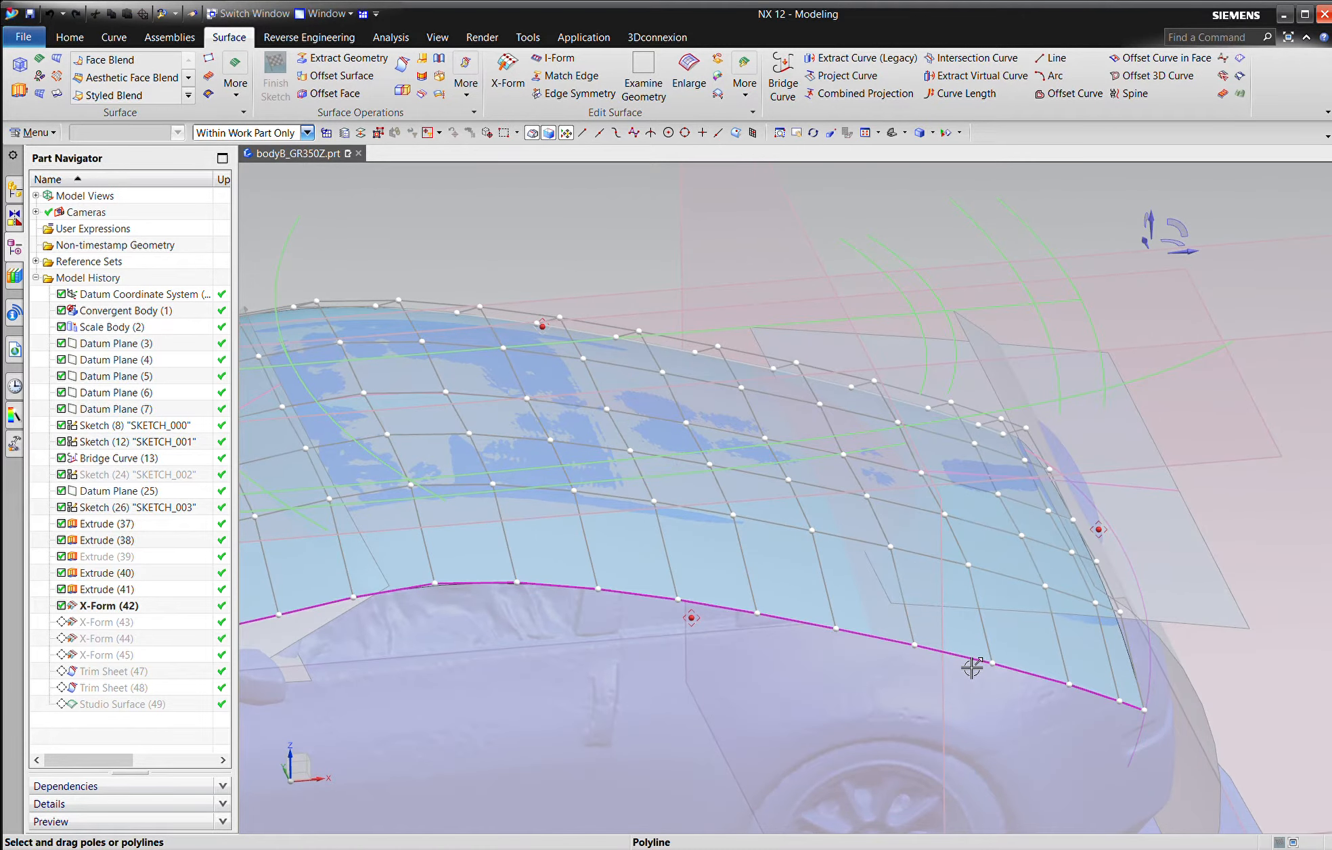
drag(967, 669, 957, 668)
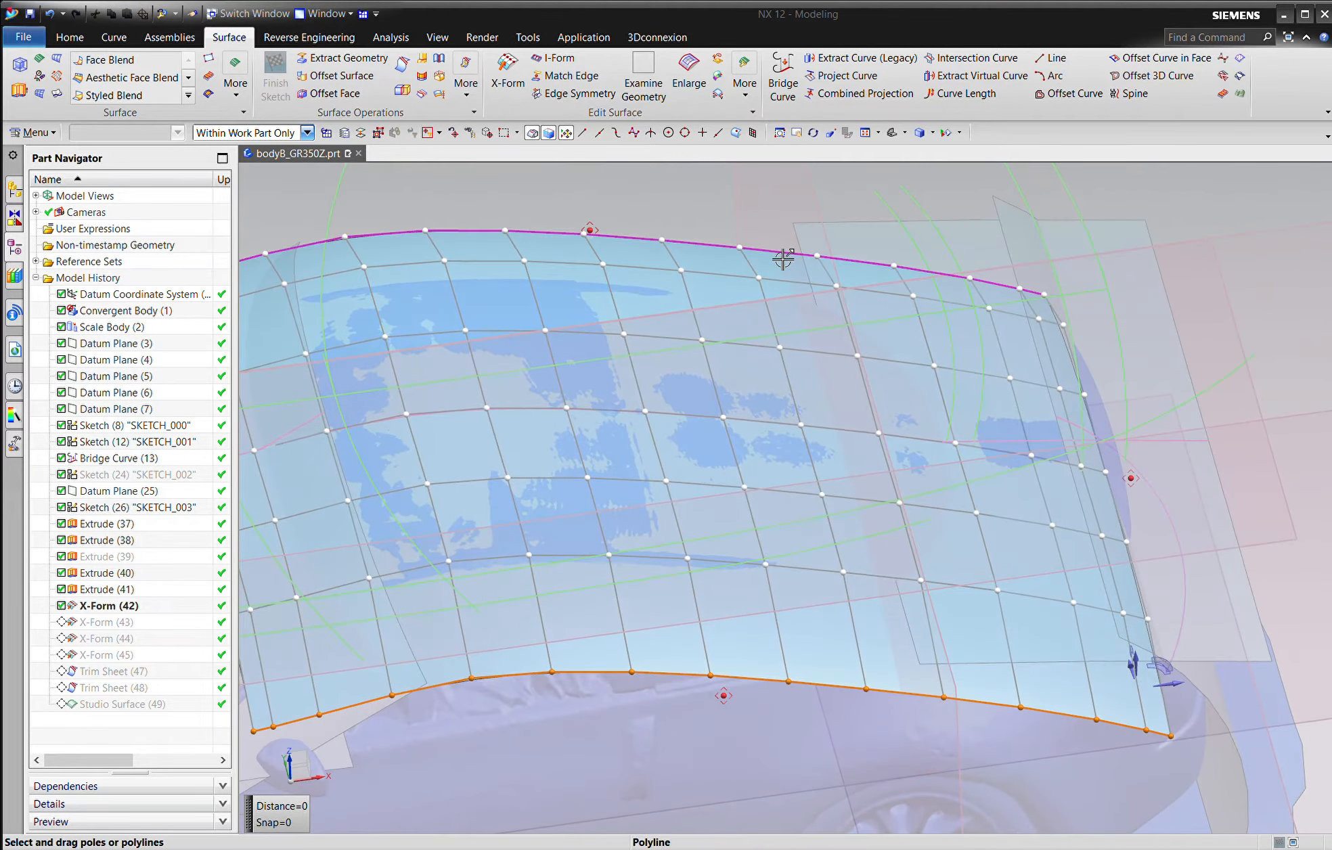
click(783, 259)
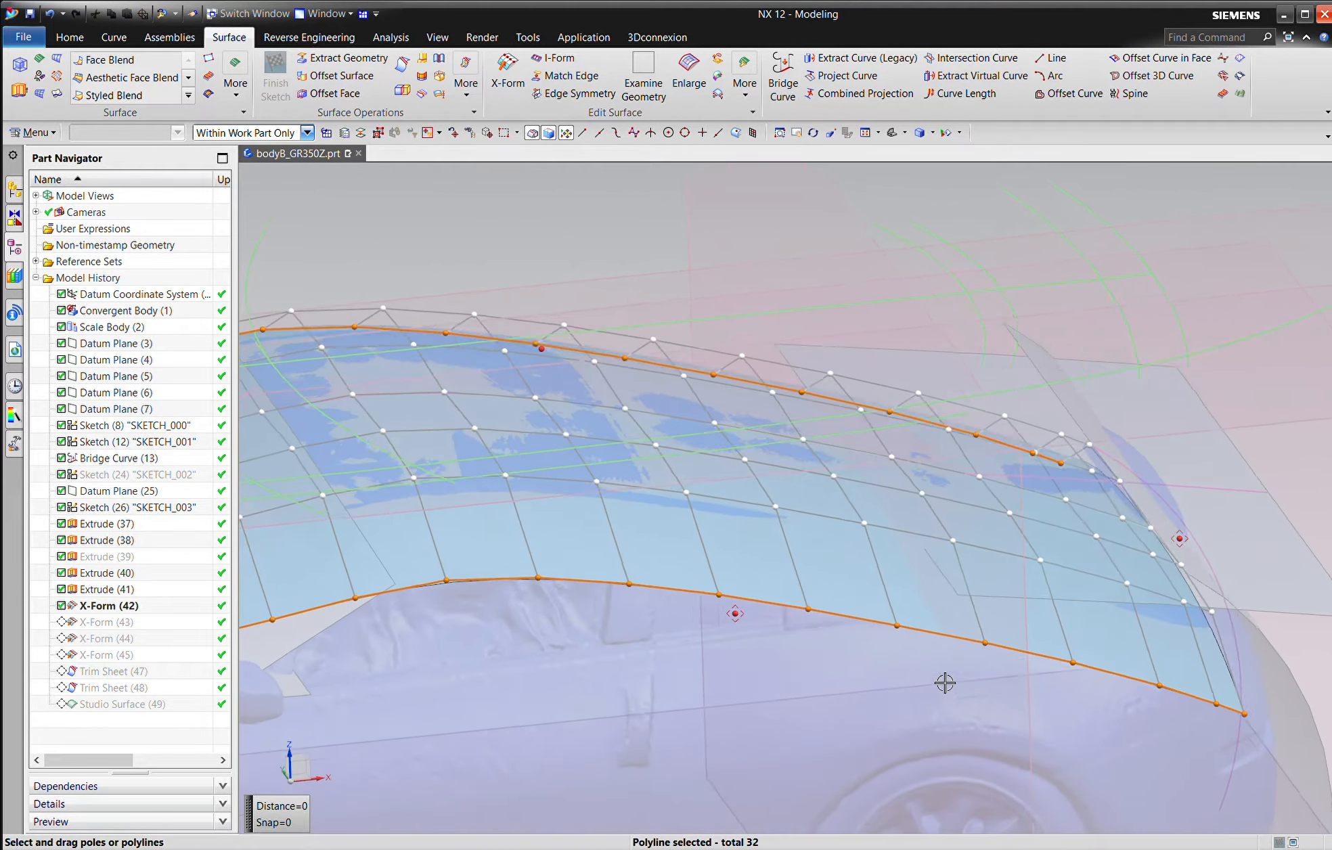
drag(956, 643, 944, 635)
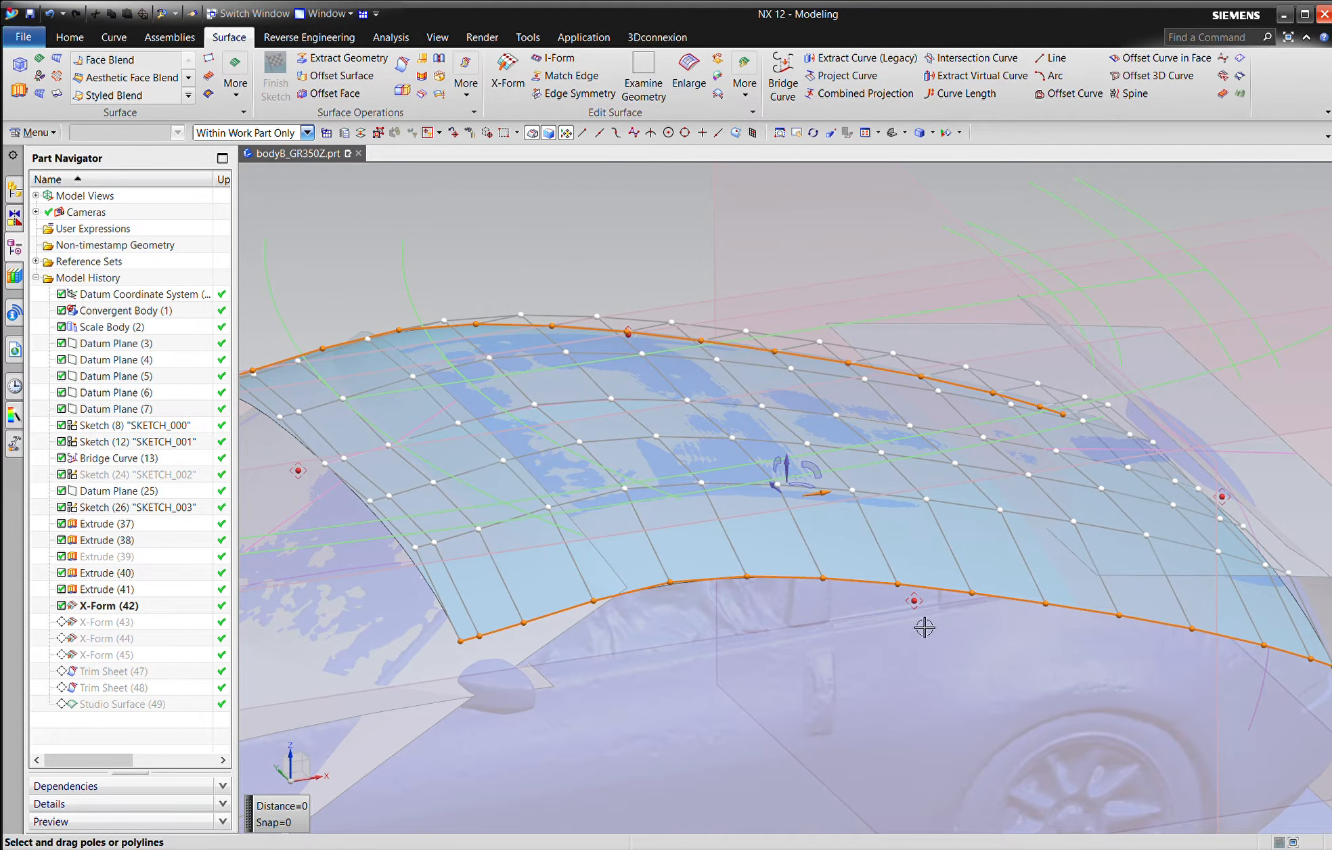
drag(934, 598, 893, 614)
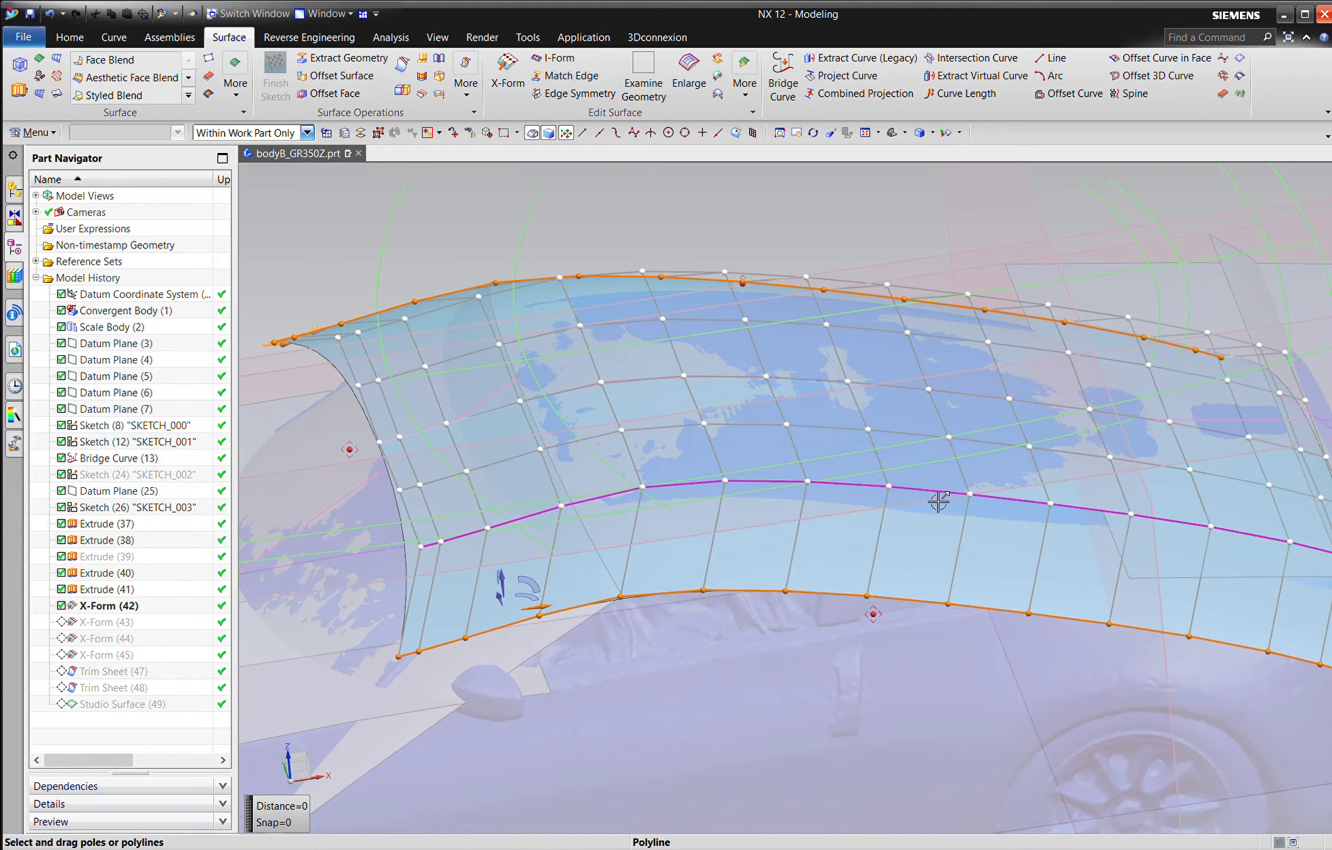
Adjust the roof's side-edge polylines and the polyline rows just inside them along the X axis, and accept the X-Form changes.
drag(942, 499, 935, 503)
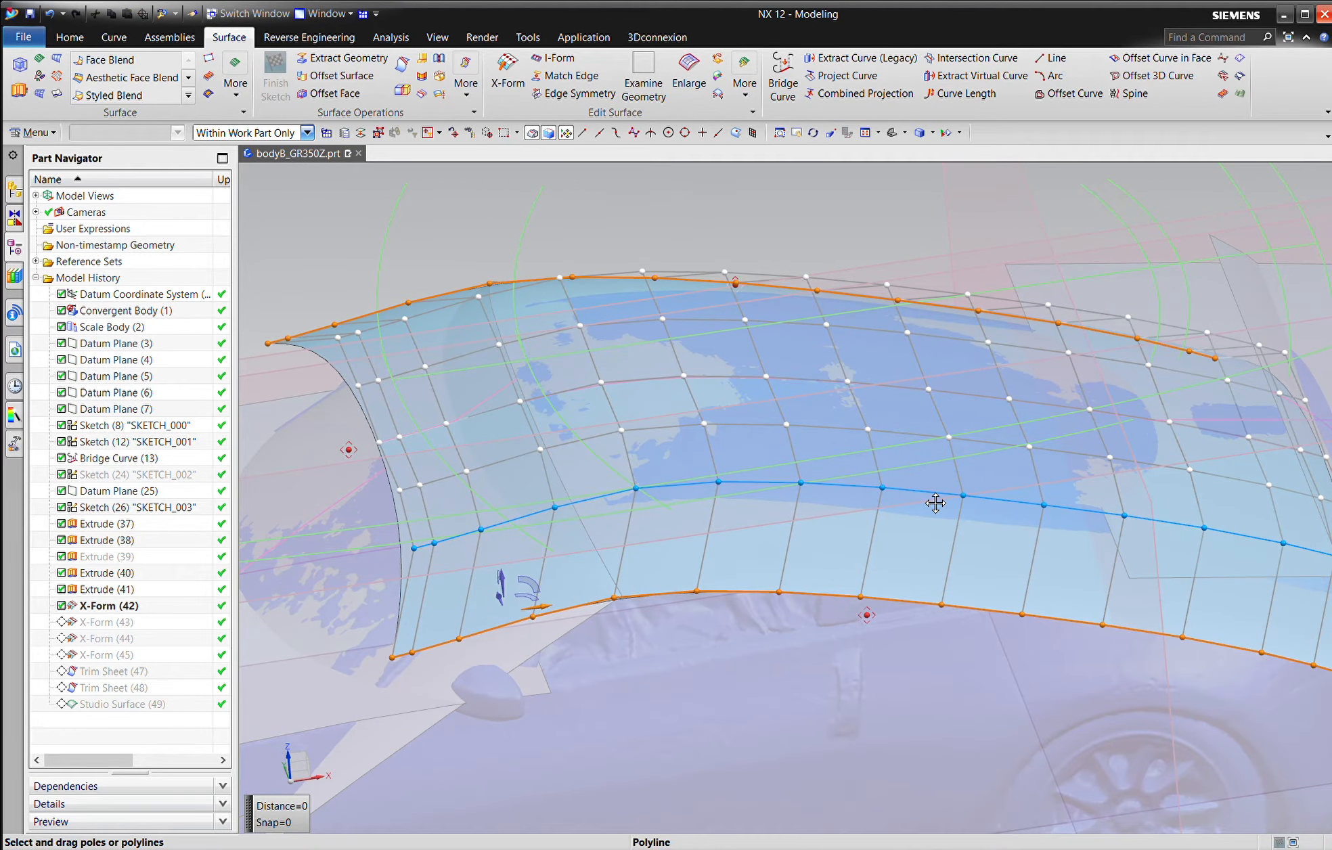
drag(931, 614, 938, 610)
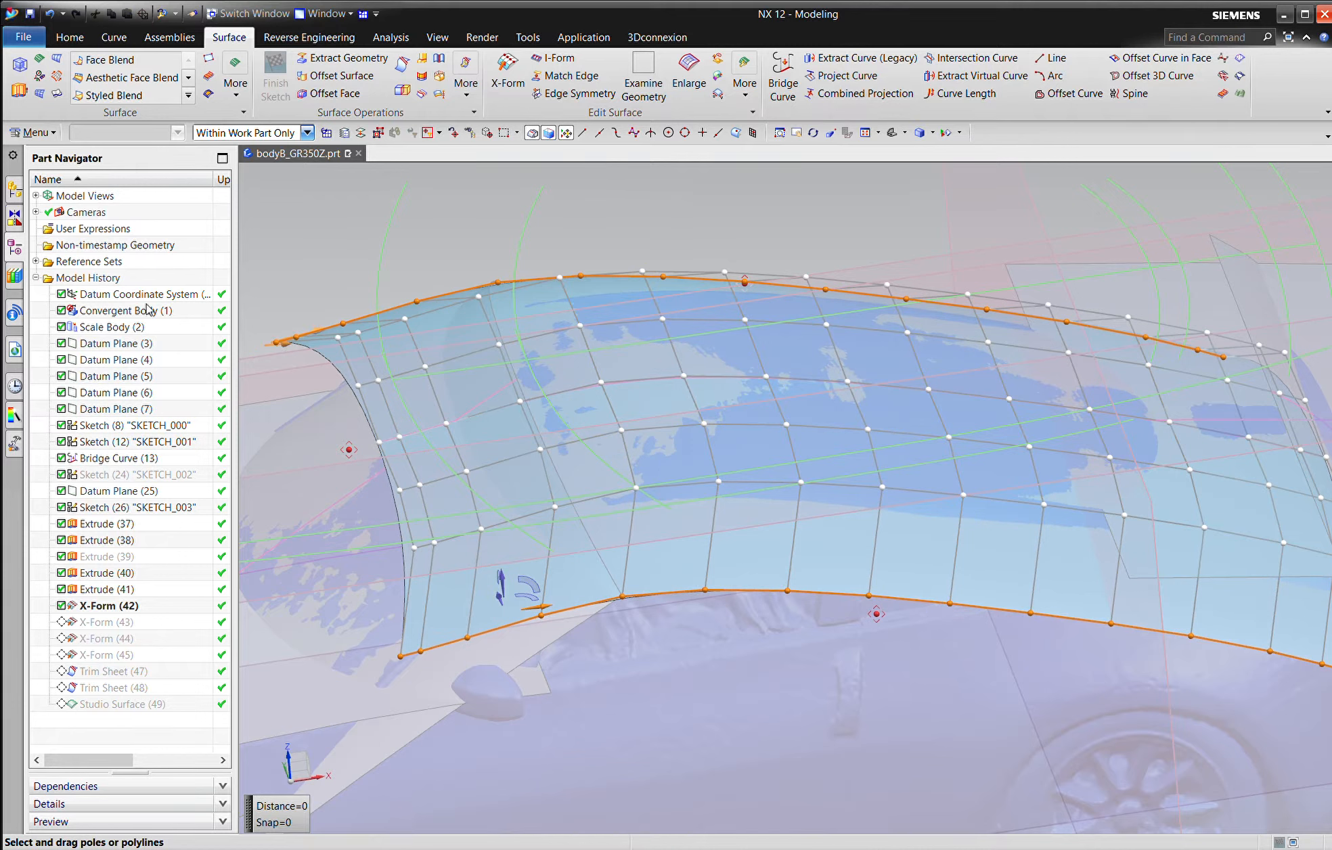
click(937, 499)
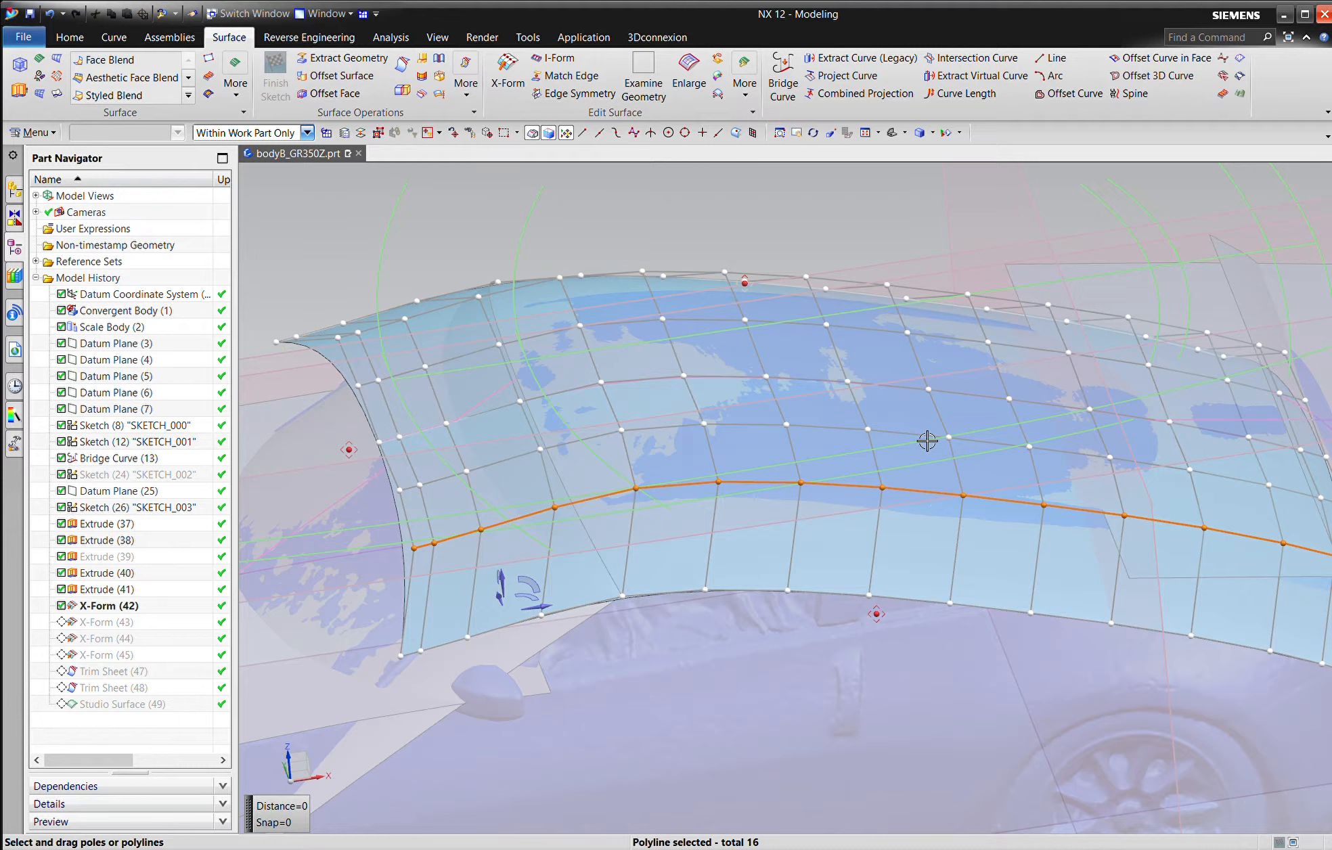
click(849, 285)
drag(849, 285, 848, 284)
middle_click(849, 284)
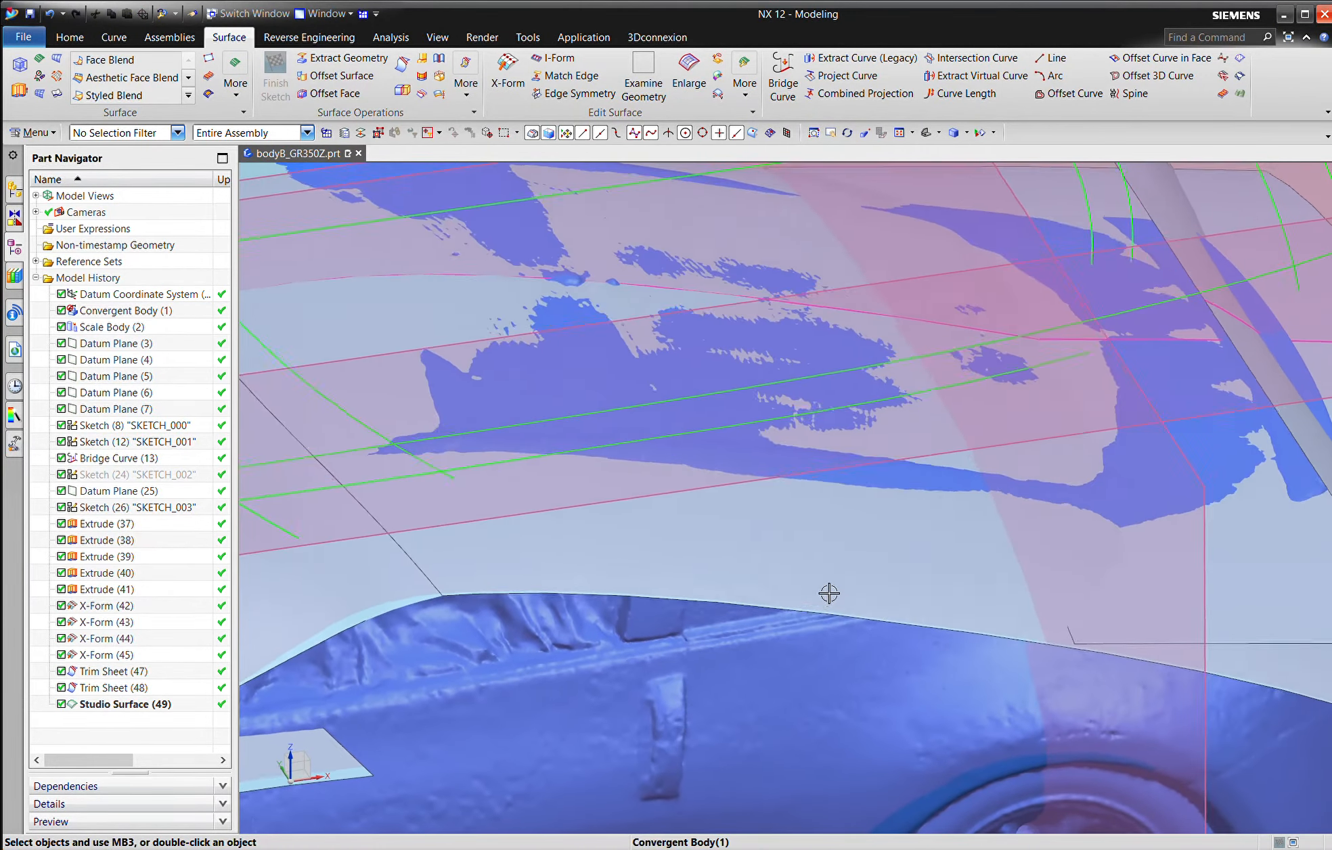
Reopen the roof's X-Form and slightly raise two matching poles near each front side of the control mesh.
double_click(838, 570)
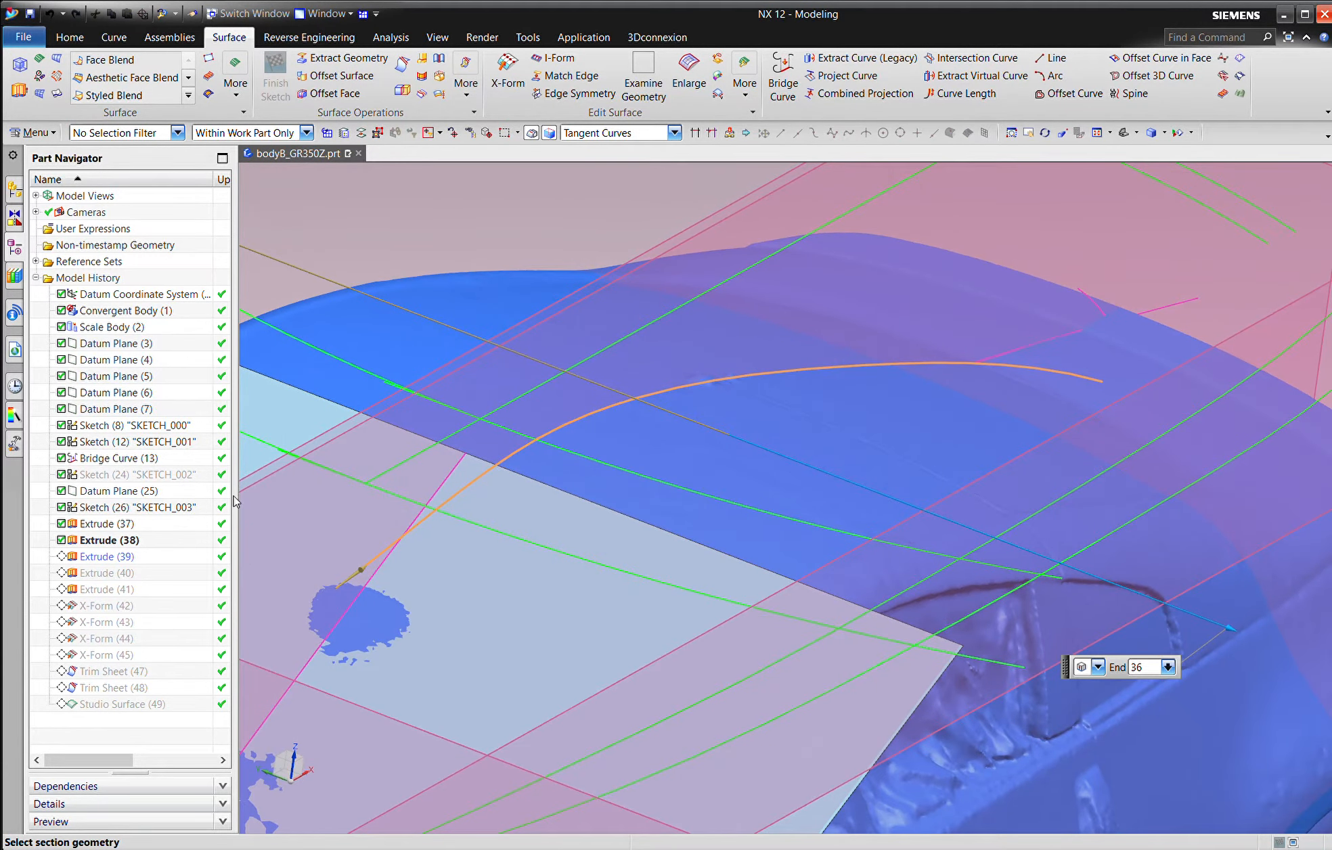
key(Escape)
click(105, 606)
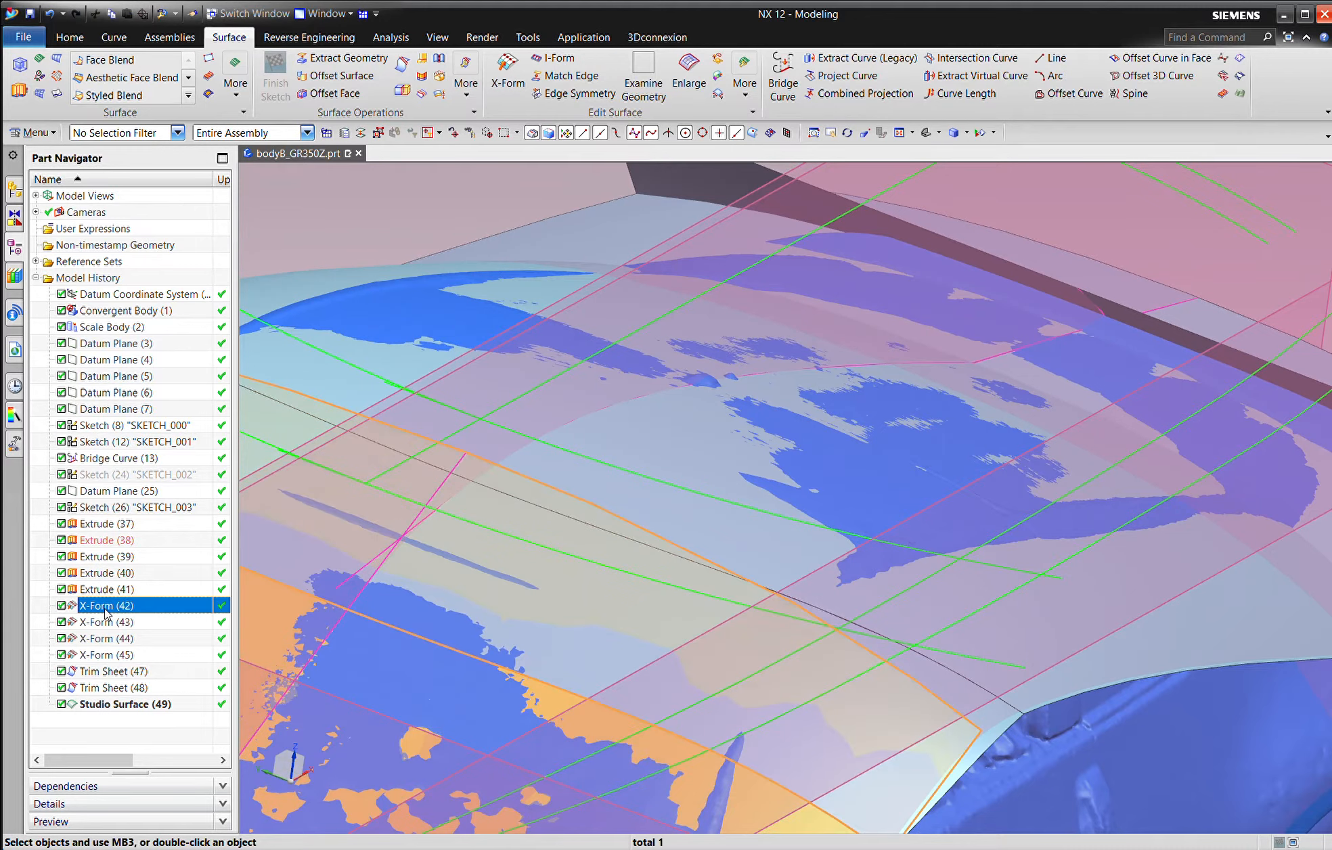
click(95, 629)
double_click(98, 629)
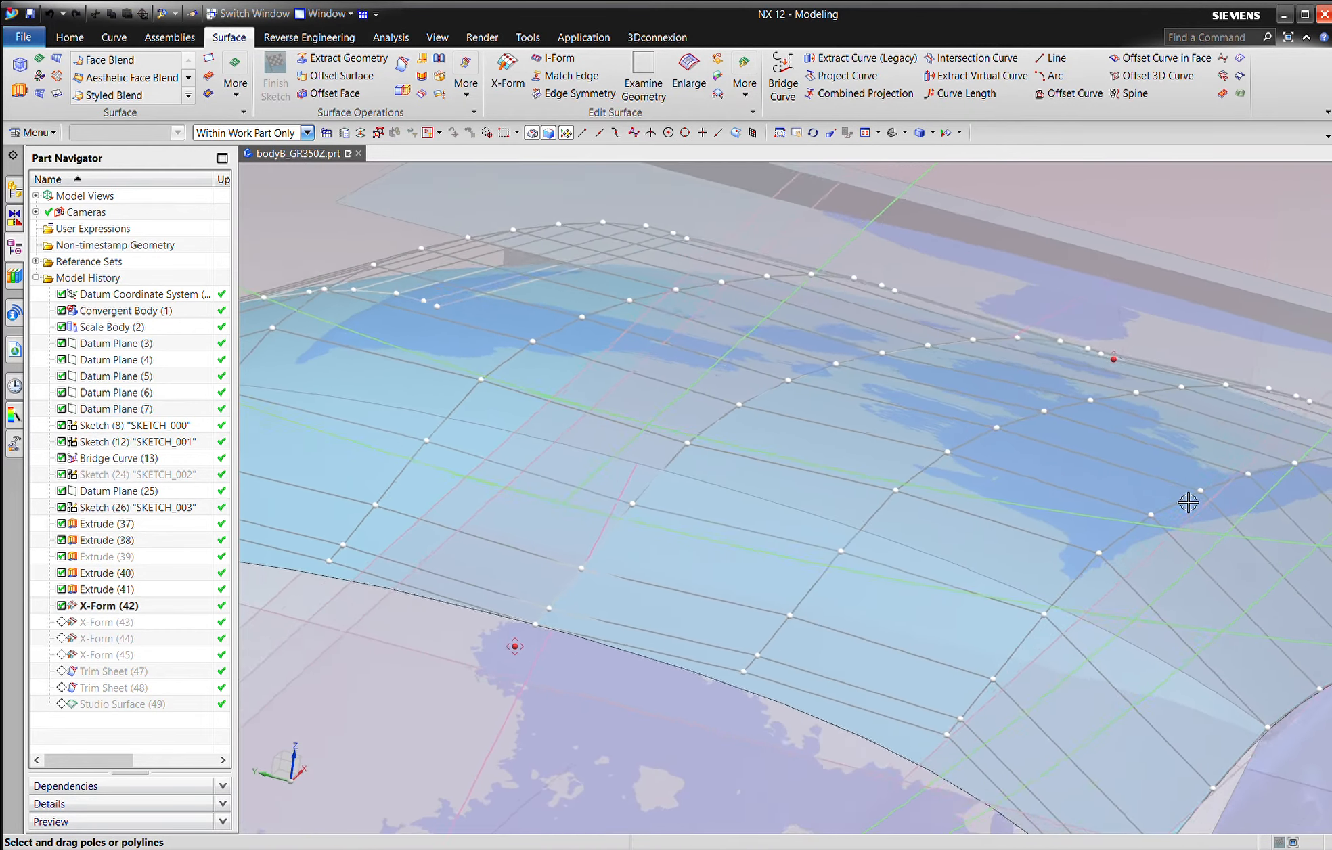
middle_drag(1189, 502, 1108, 573)
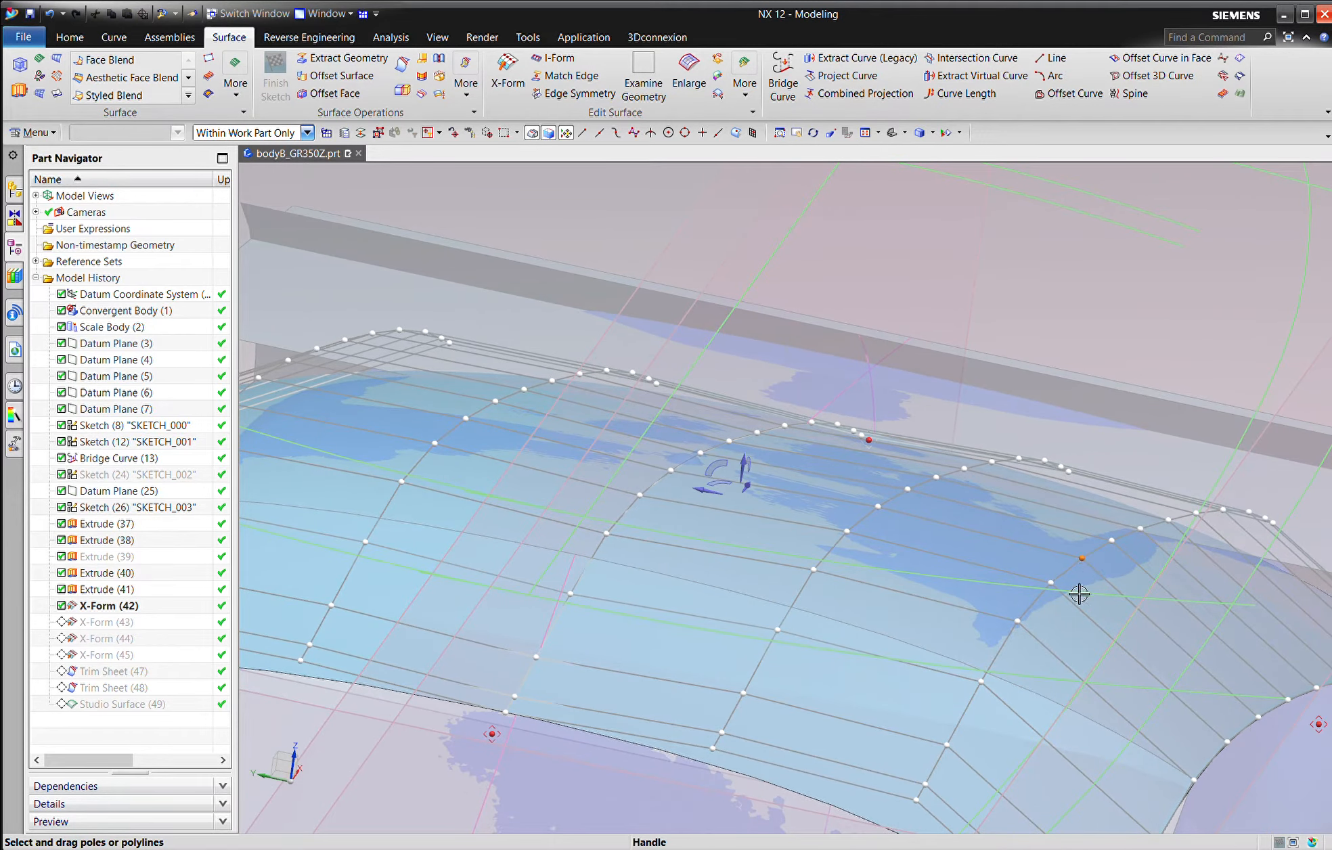
click(1061, 591)
scroll(1169, 572, down, 2)
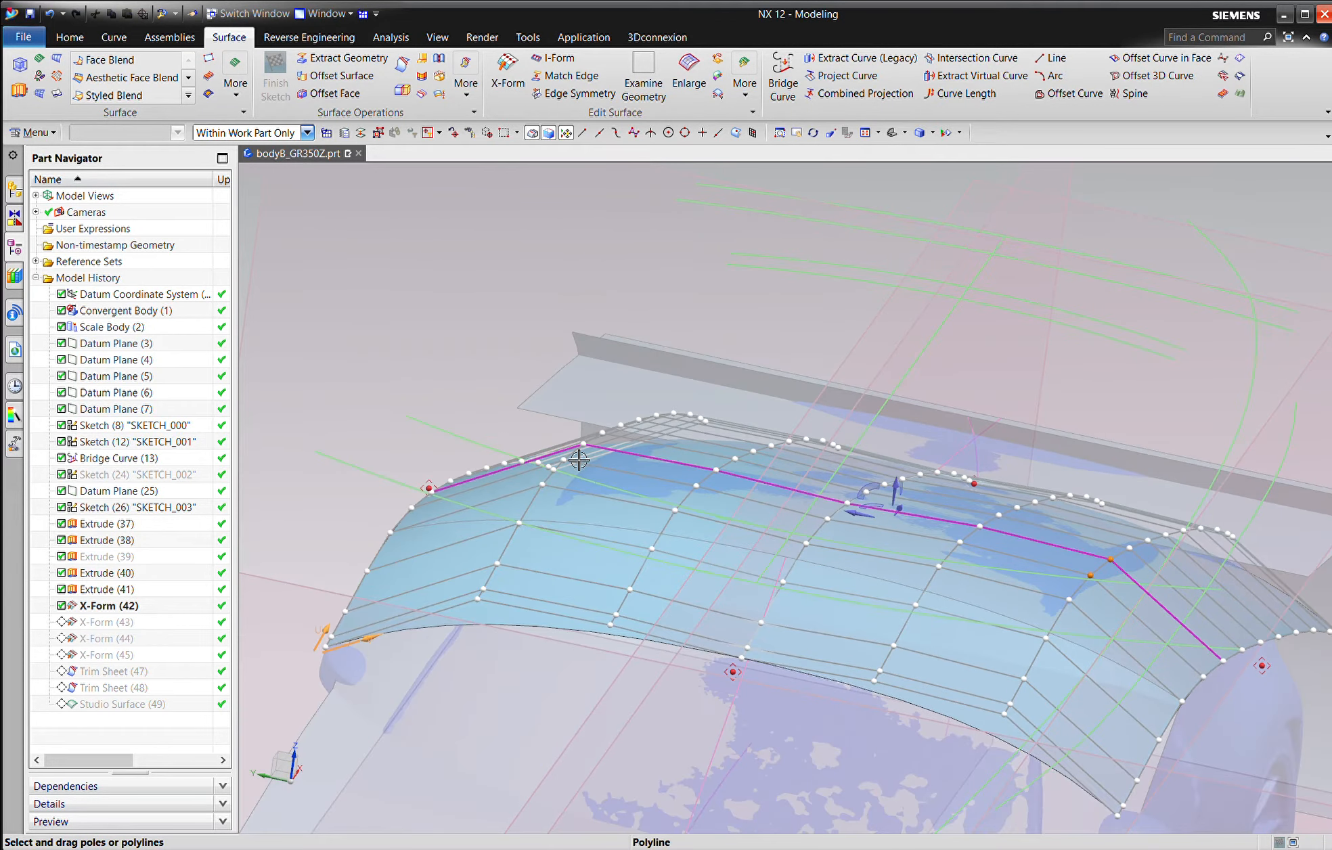
scroll(574, 461, up, 2)
middle_drag(604, 452, 547, 438)
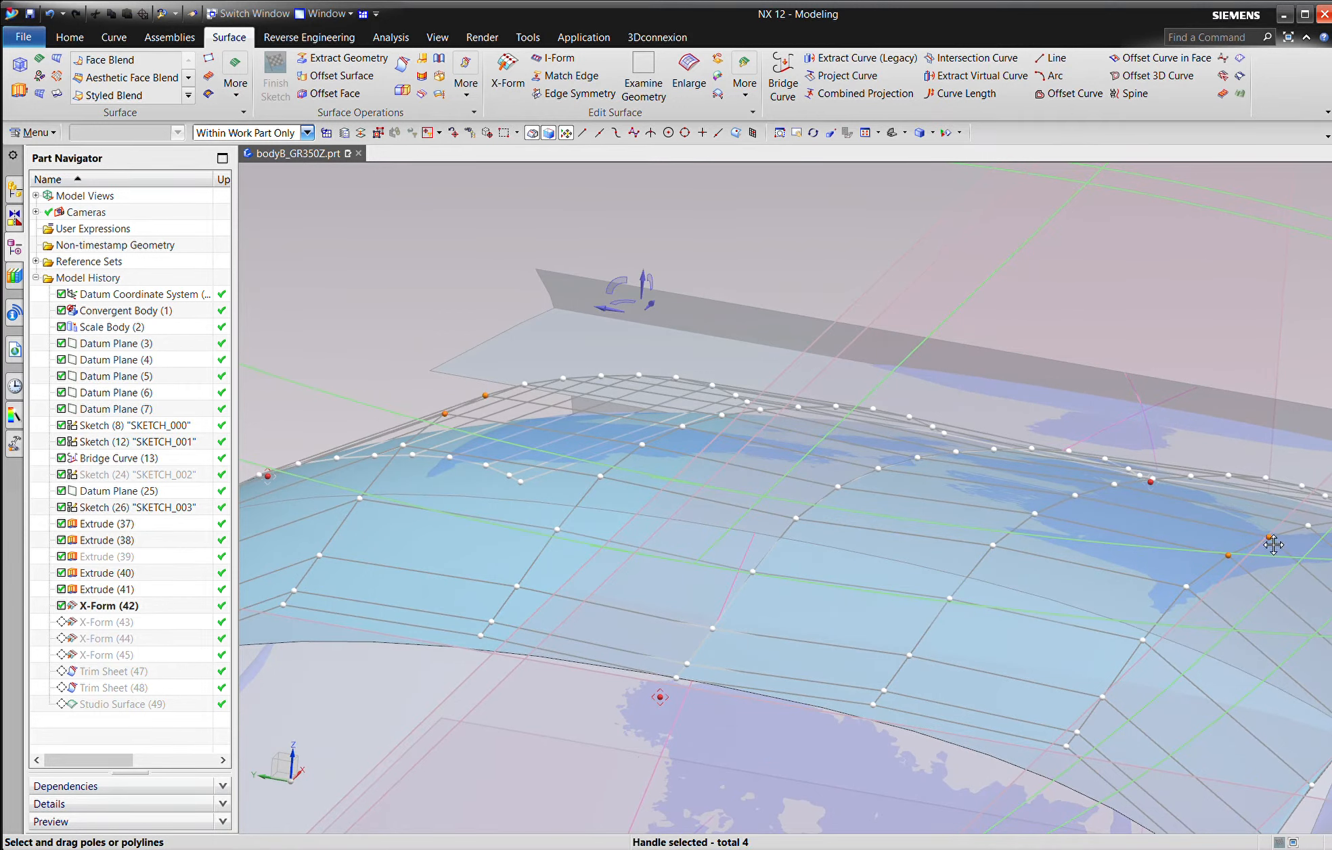
drag(1273, 545, 1272, 537)
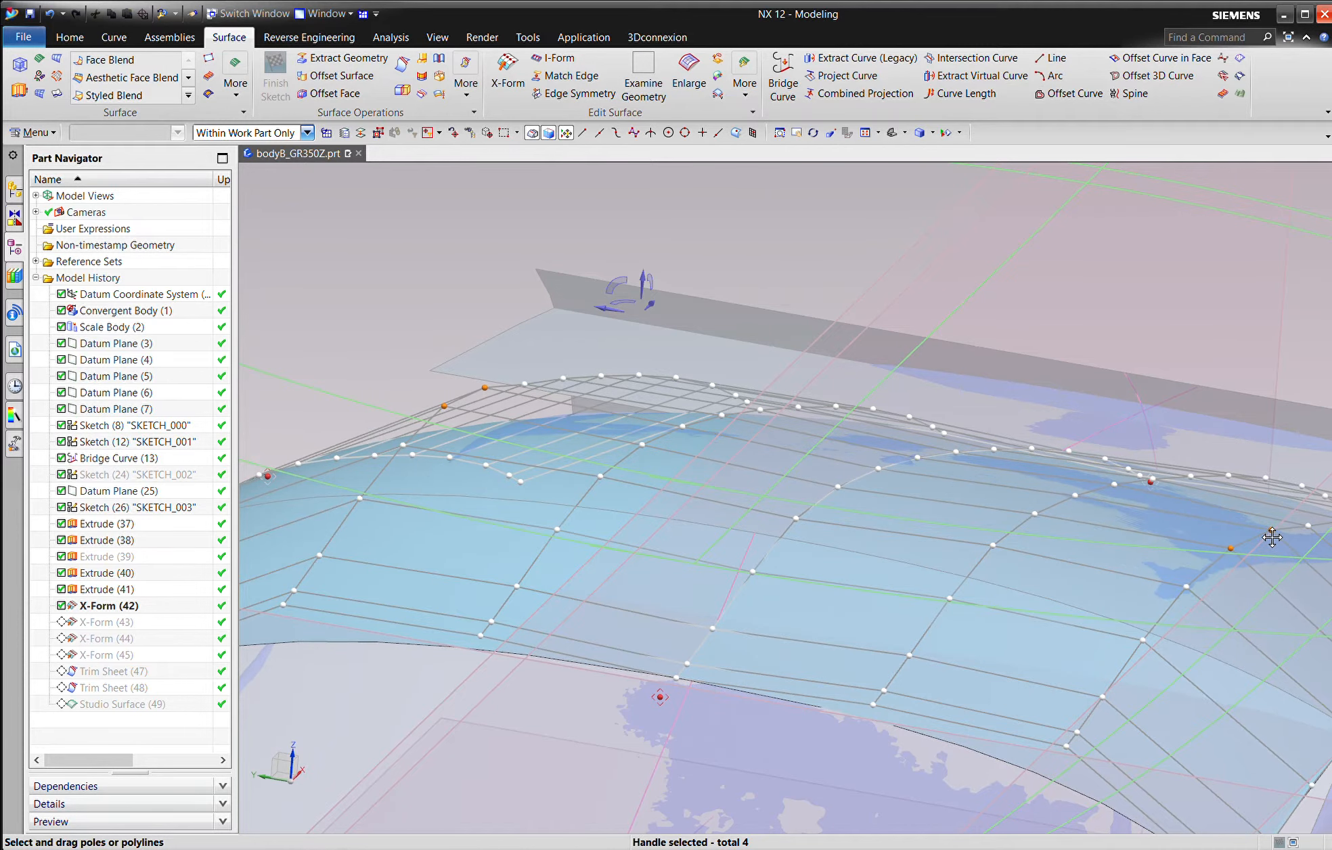
Fine-tune the height of two crosswise polylines in the front half of the roof's control mesh and accept the X-Form.
middle_drag(1195, 408, 973, 631)
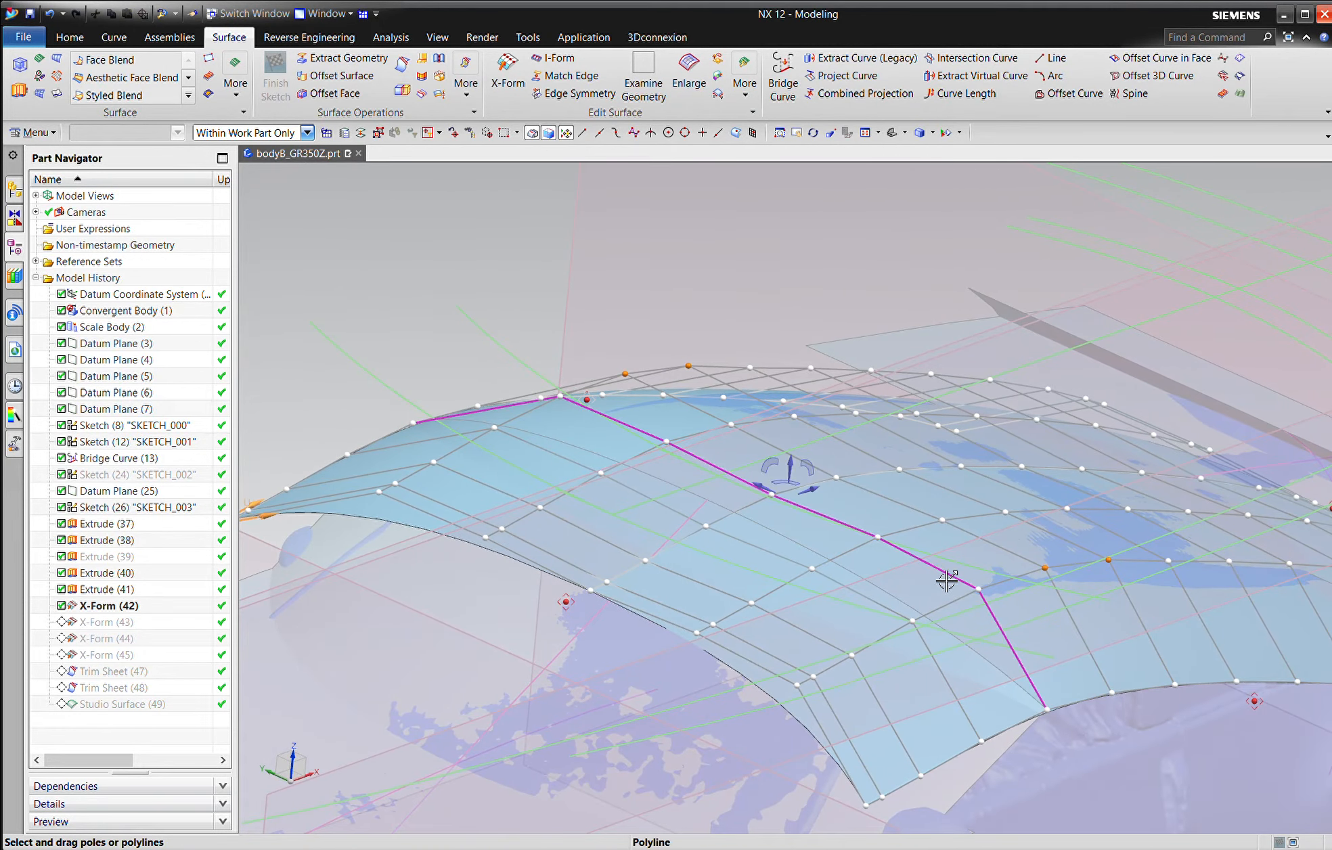
click(947, 575)
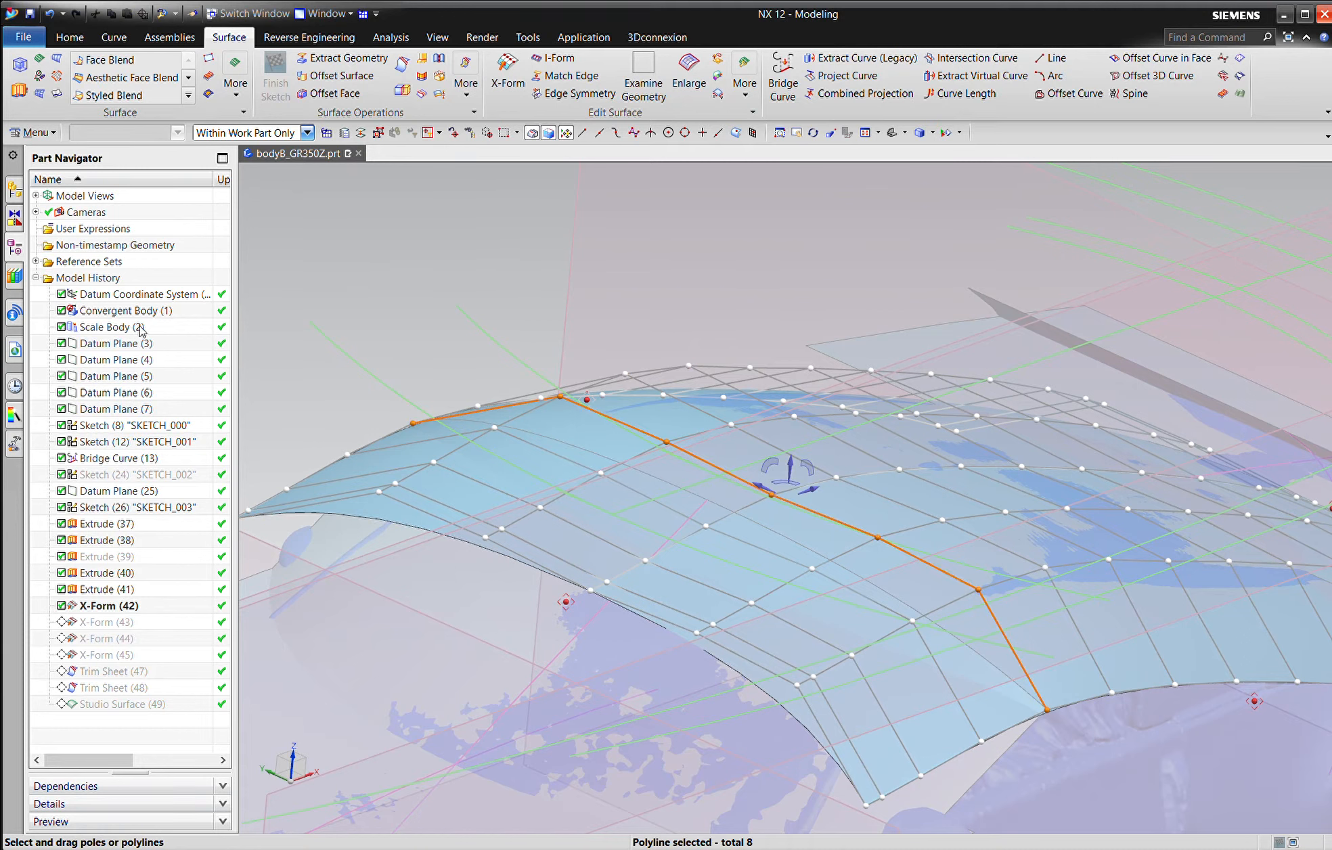
click(212, 346)
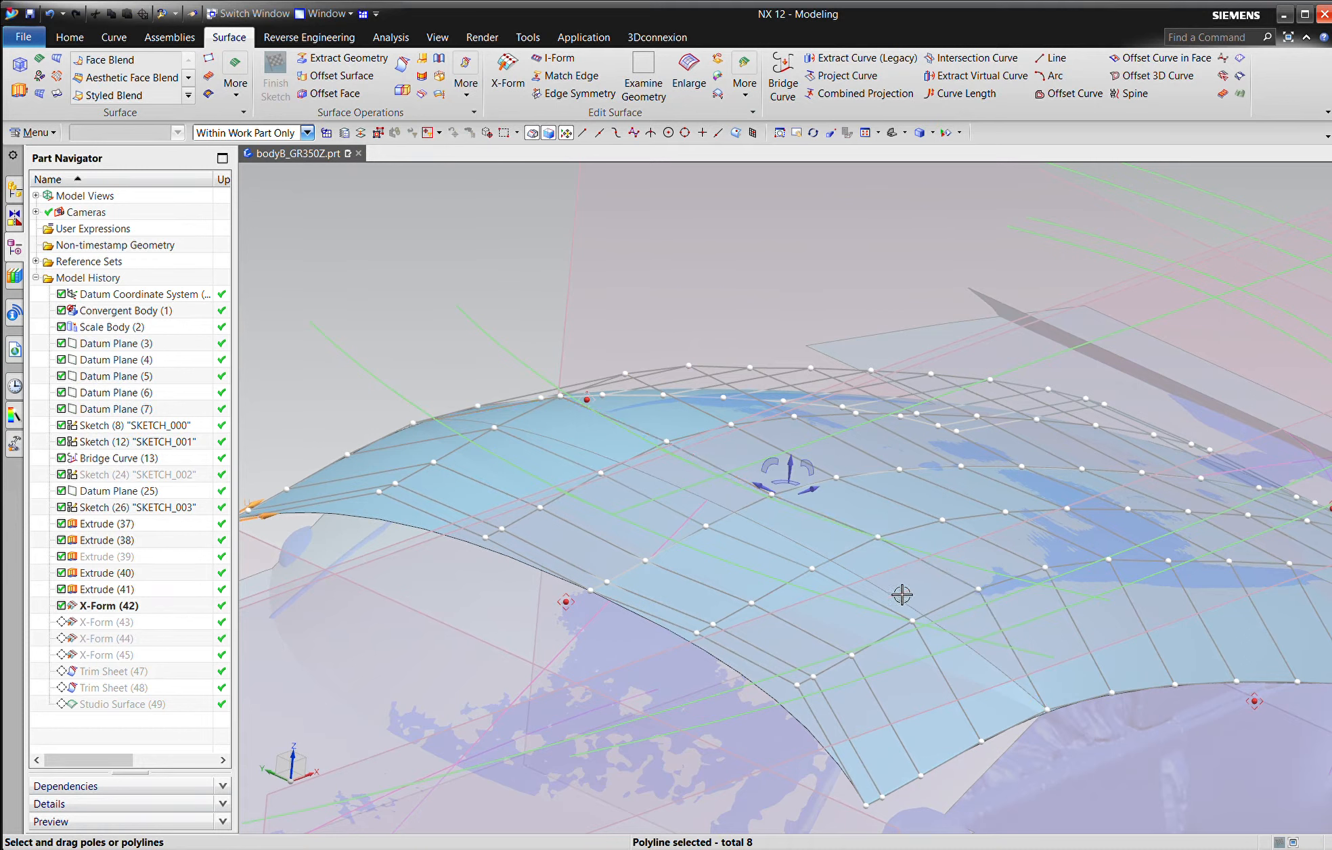
click(785, 572)
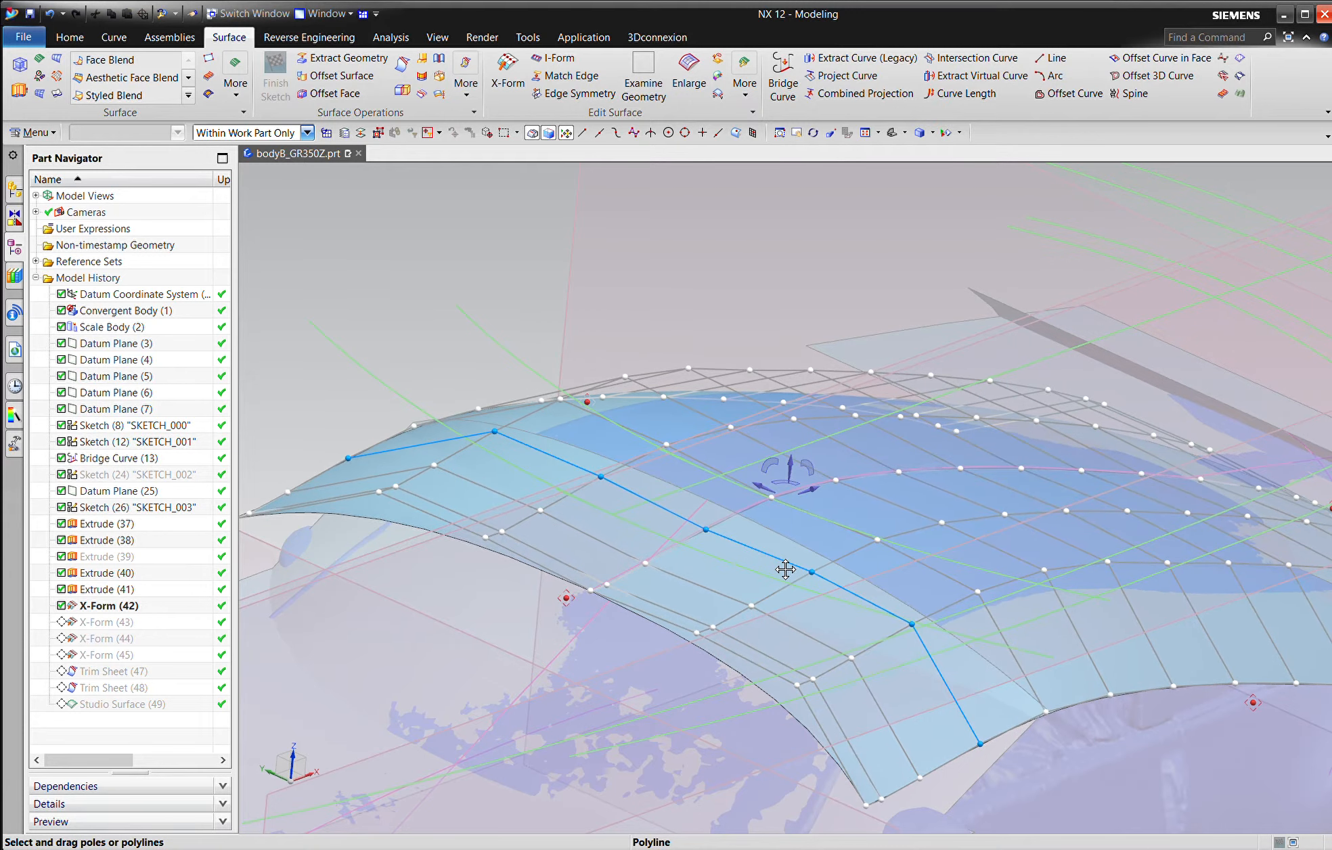
drag(786, 571, 786, 568)
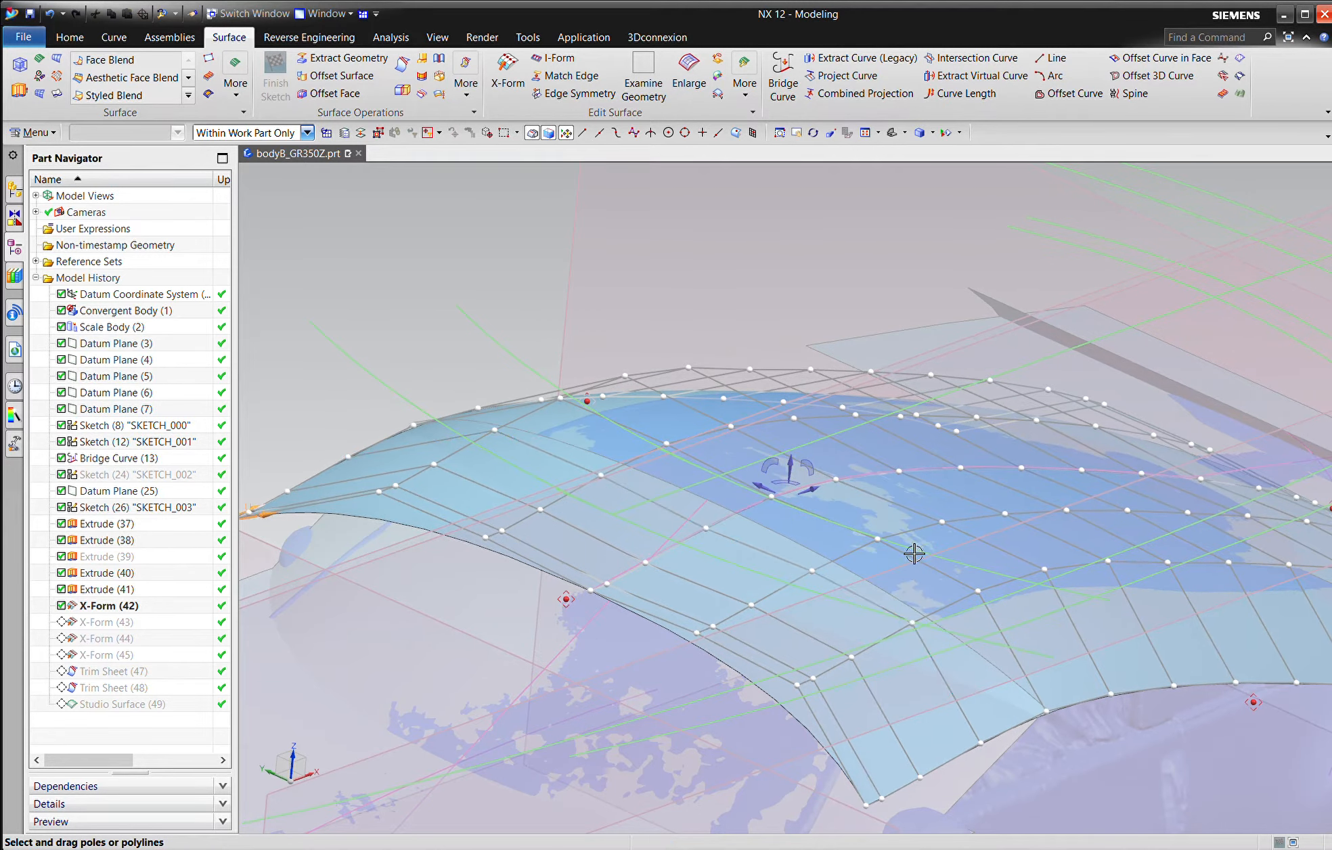
click(1001, 490)
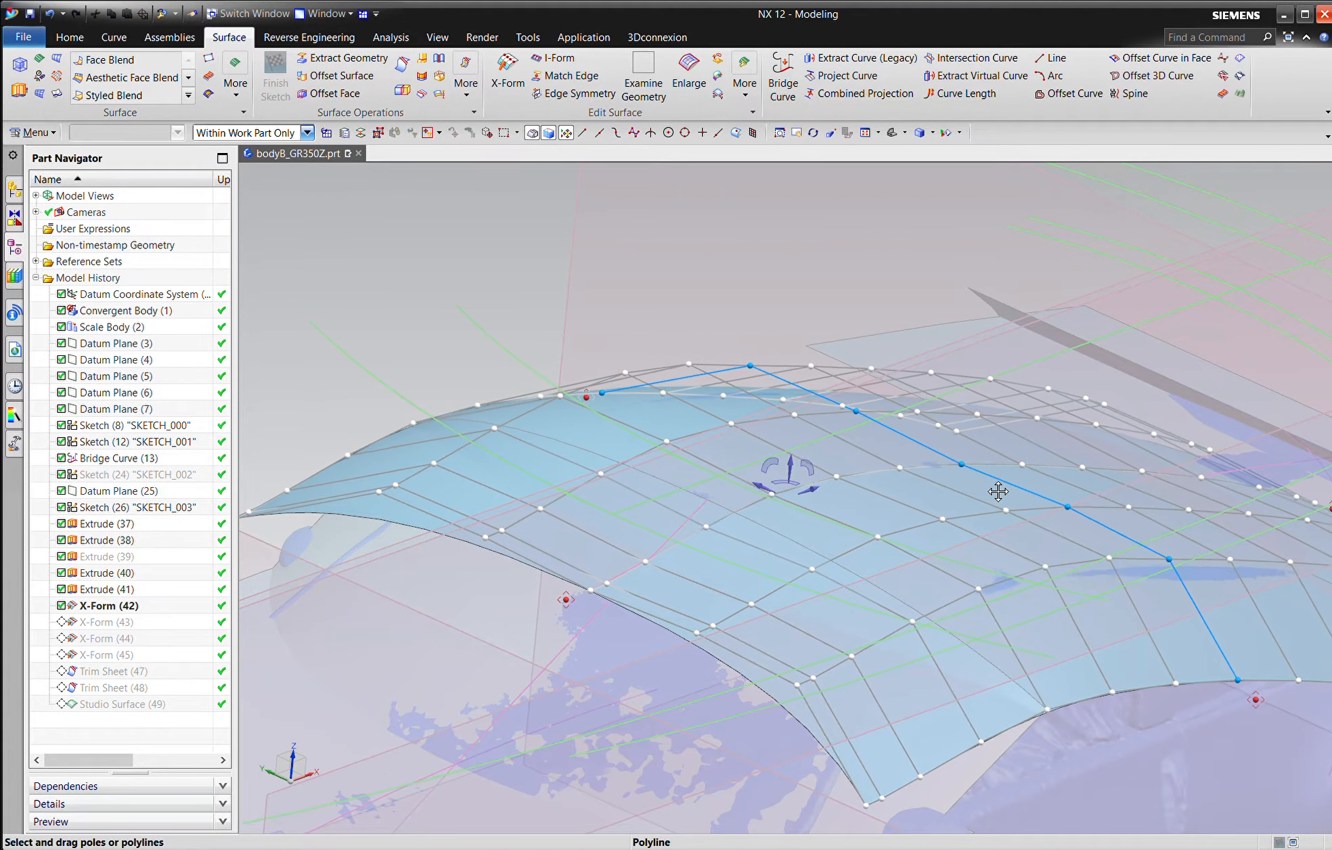
drag(998, 494, 997, 494)
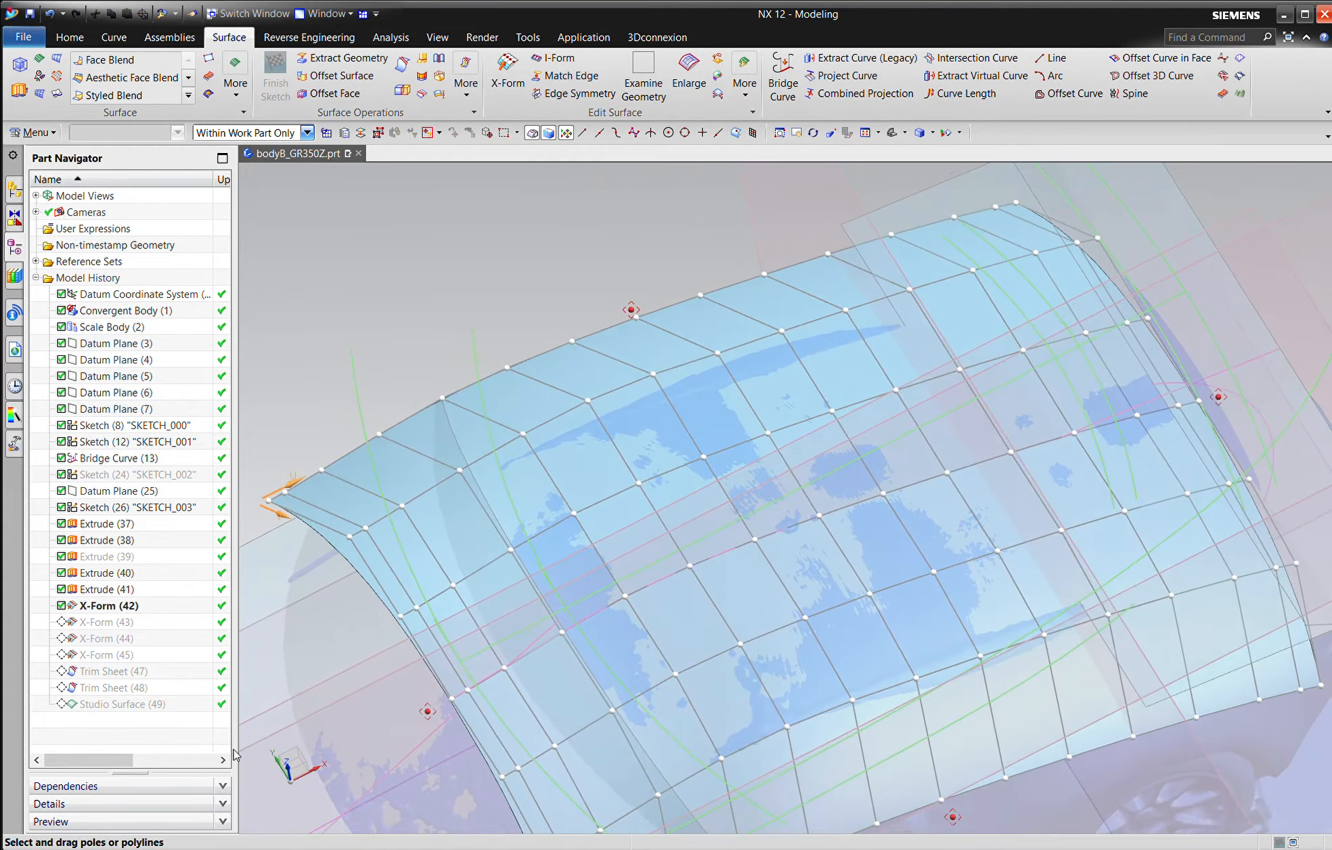
click(176, 770)
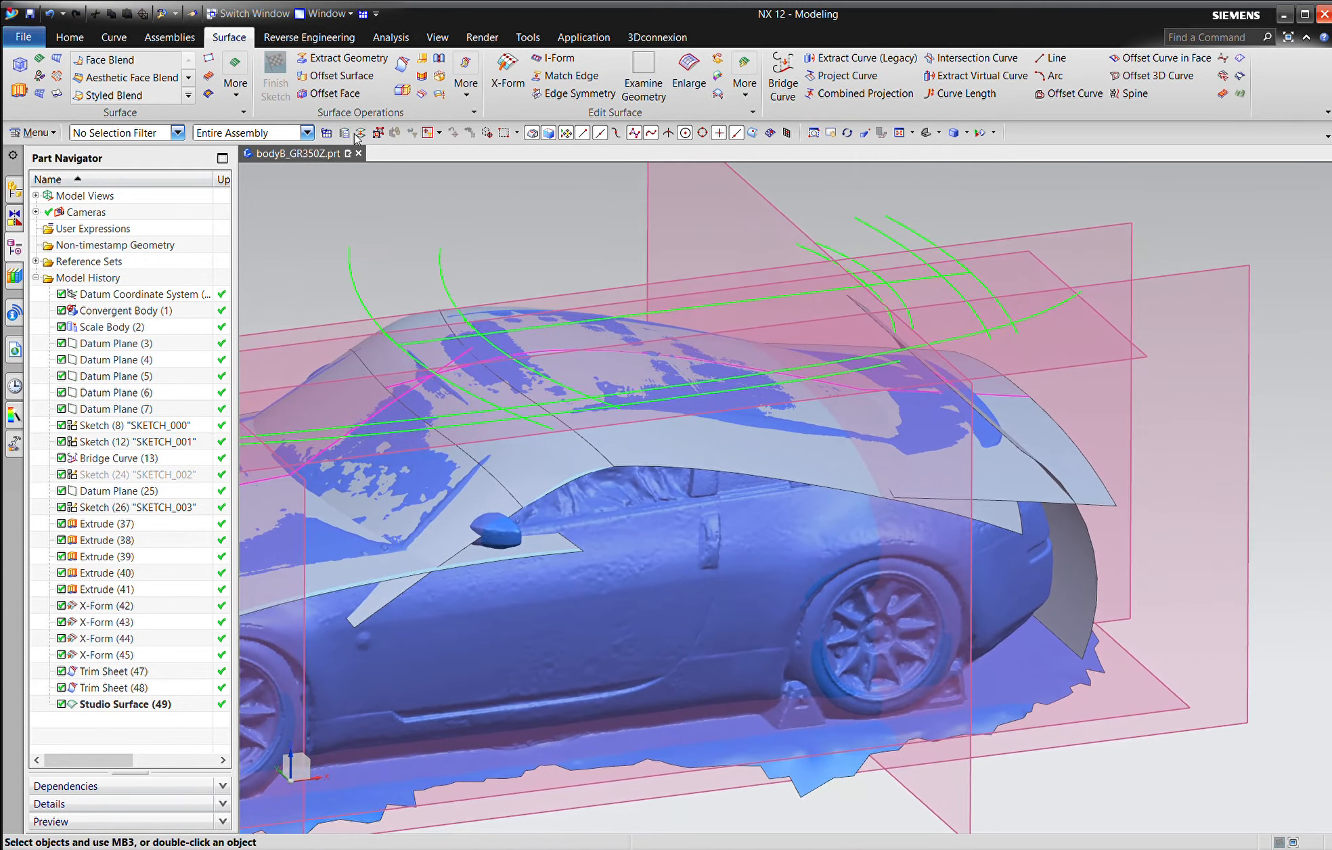
Move the roof, windshield and connecting transition sheets to another layer.
click(361, 133)
click(679, 466)
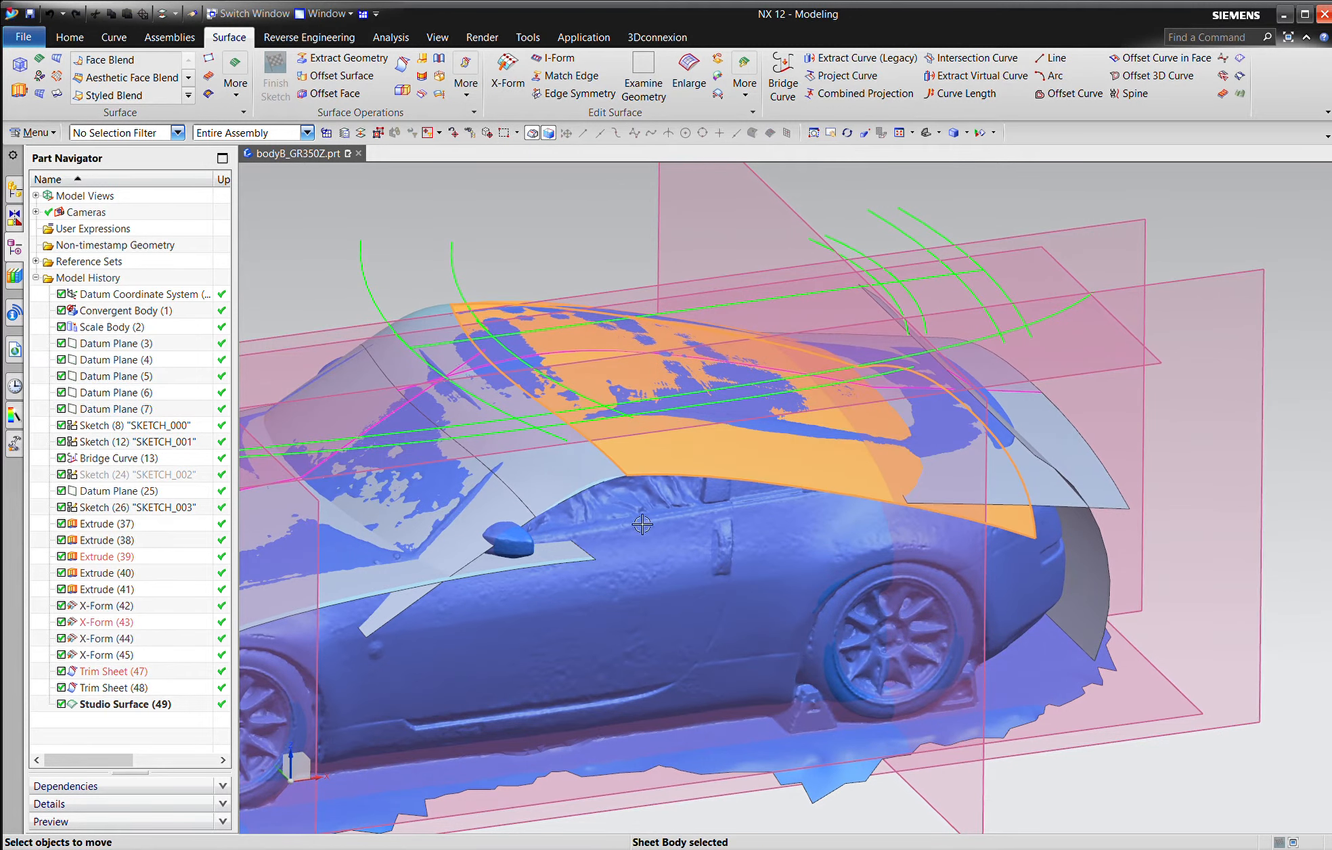
click(560, 505)
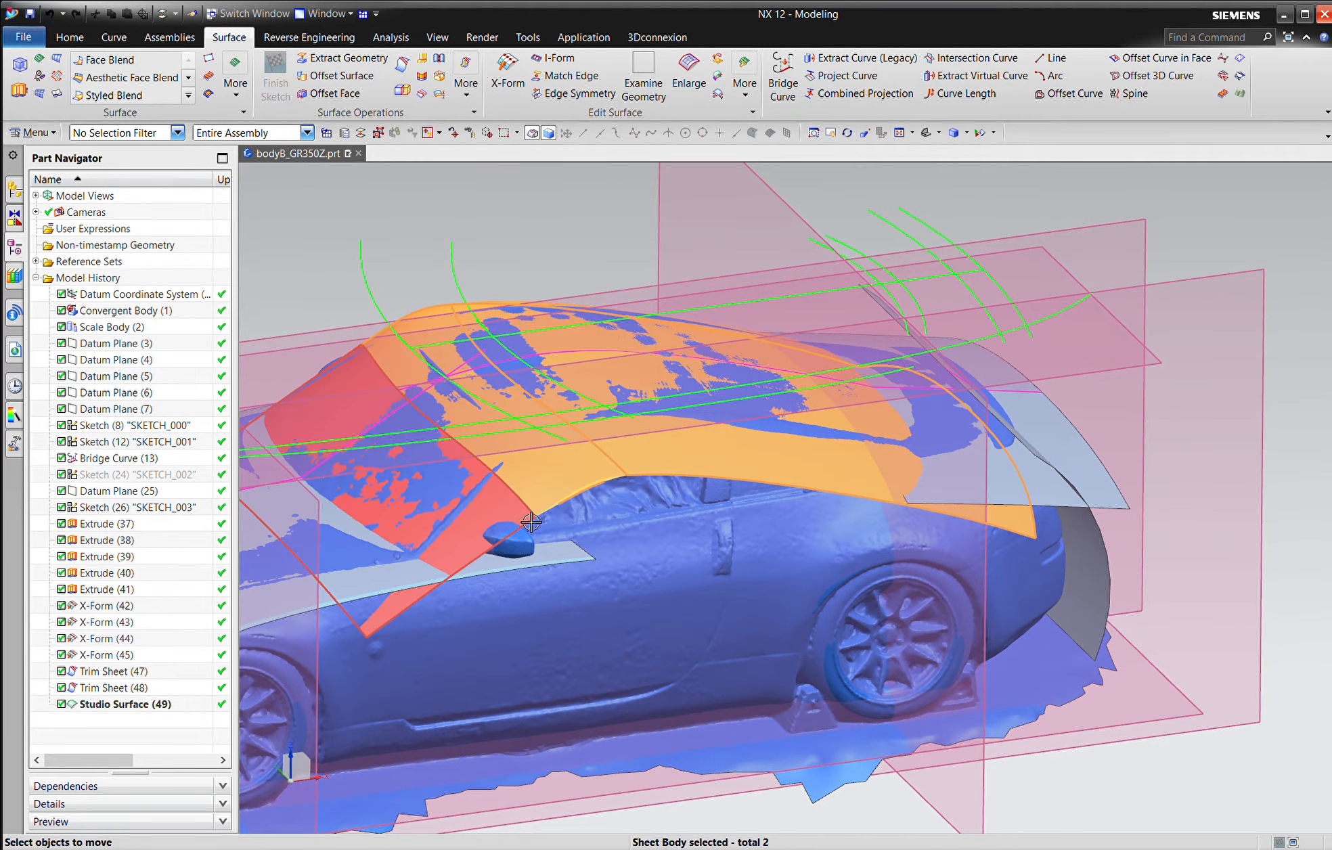
middle_click(652, 420)
key(Return)
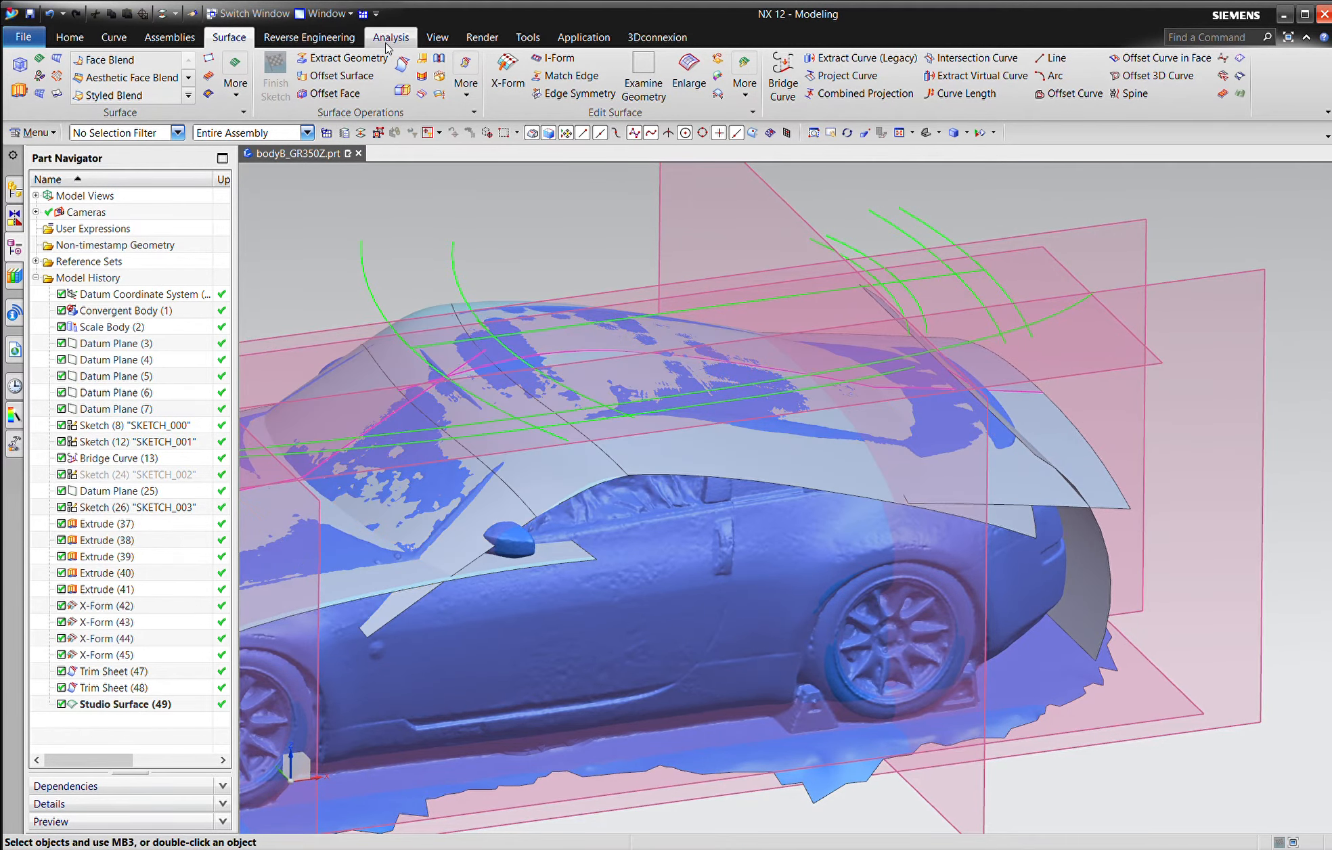
Hide the layer holding the roof, transition and windshield sheets in the layer settings.
click(339, 137)
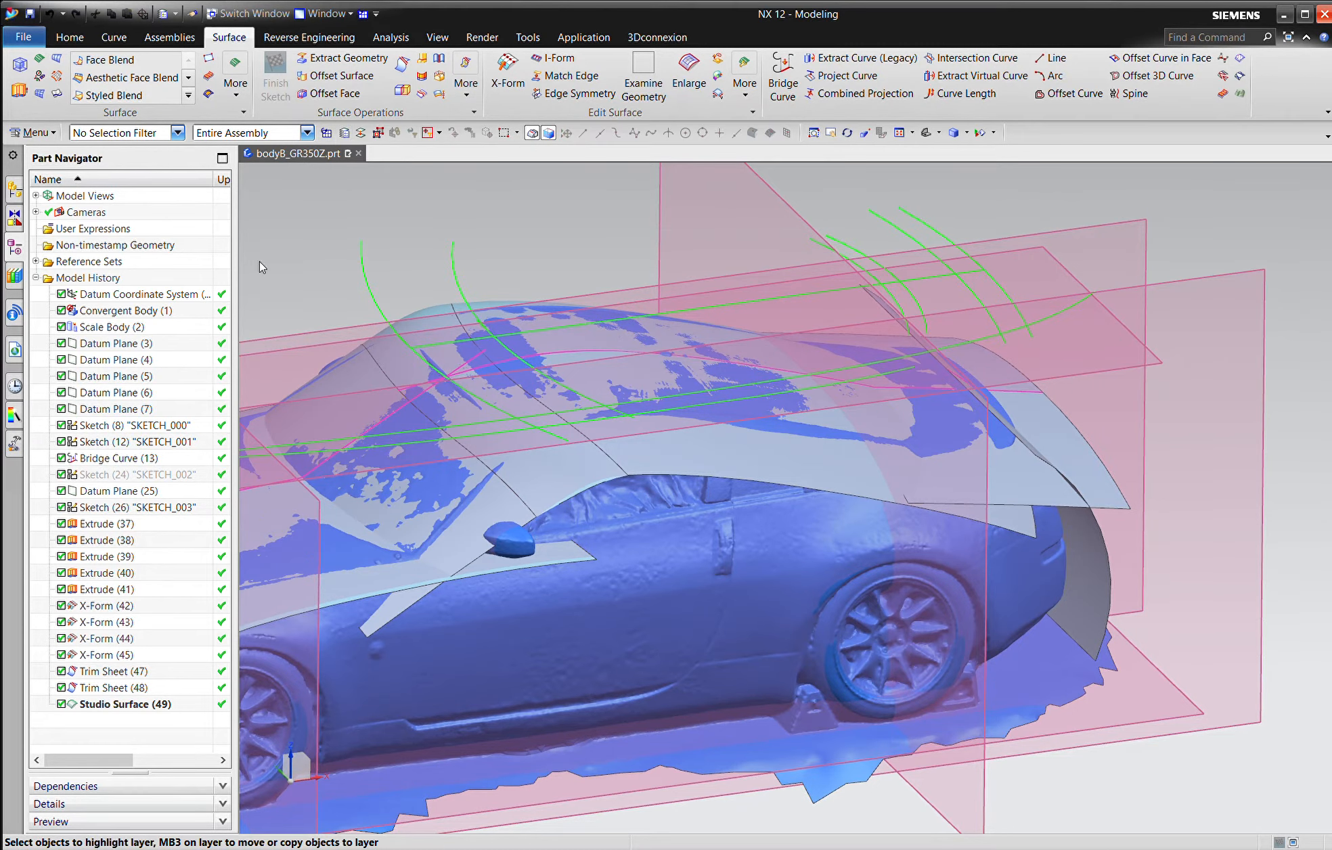
click(59, 219)
middle_click(67, 220)
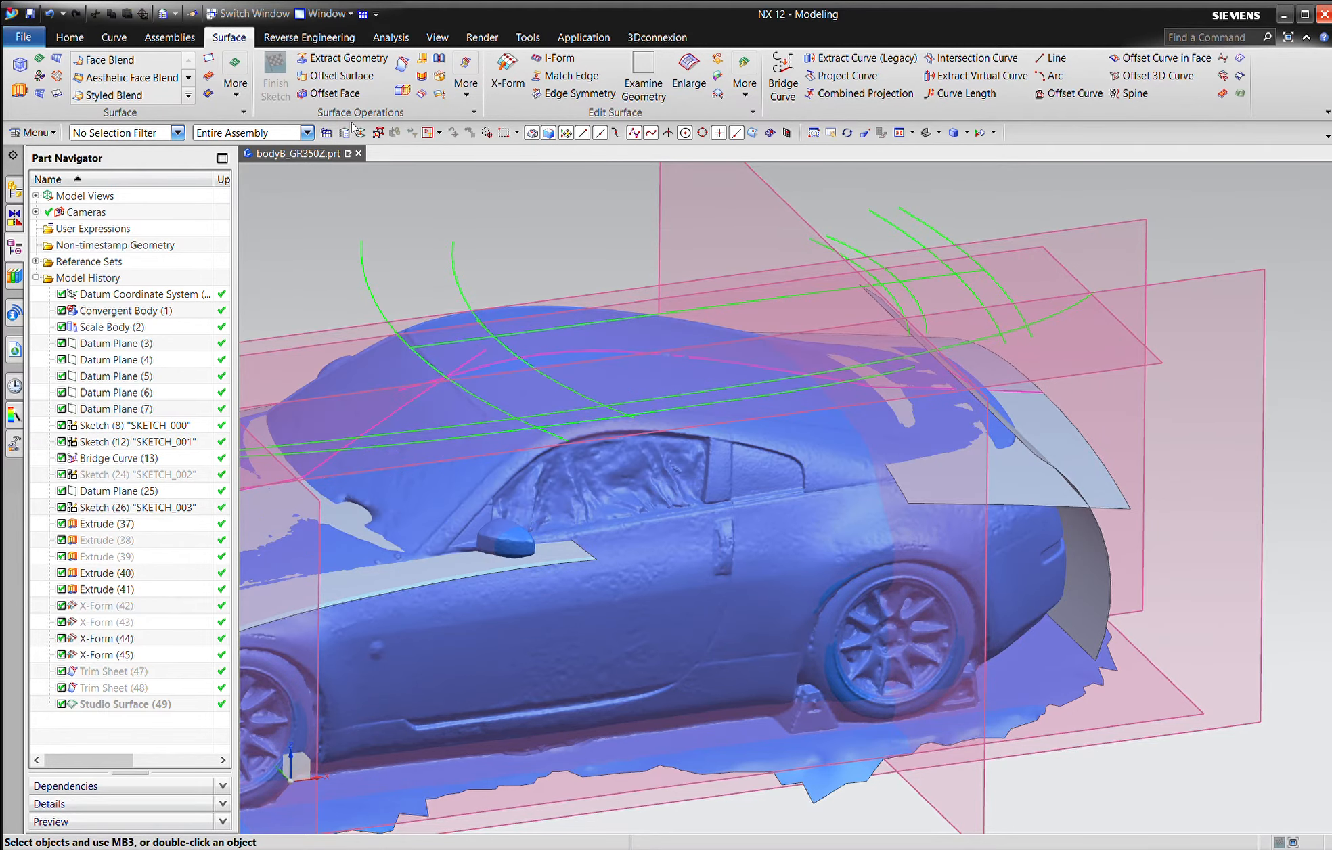
Move the sloping rear sheet and the curved rear-end sheet to another layer.
click(359, 133)
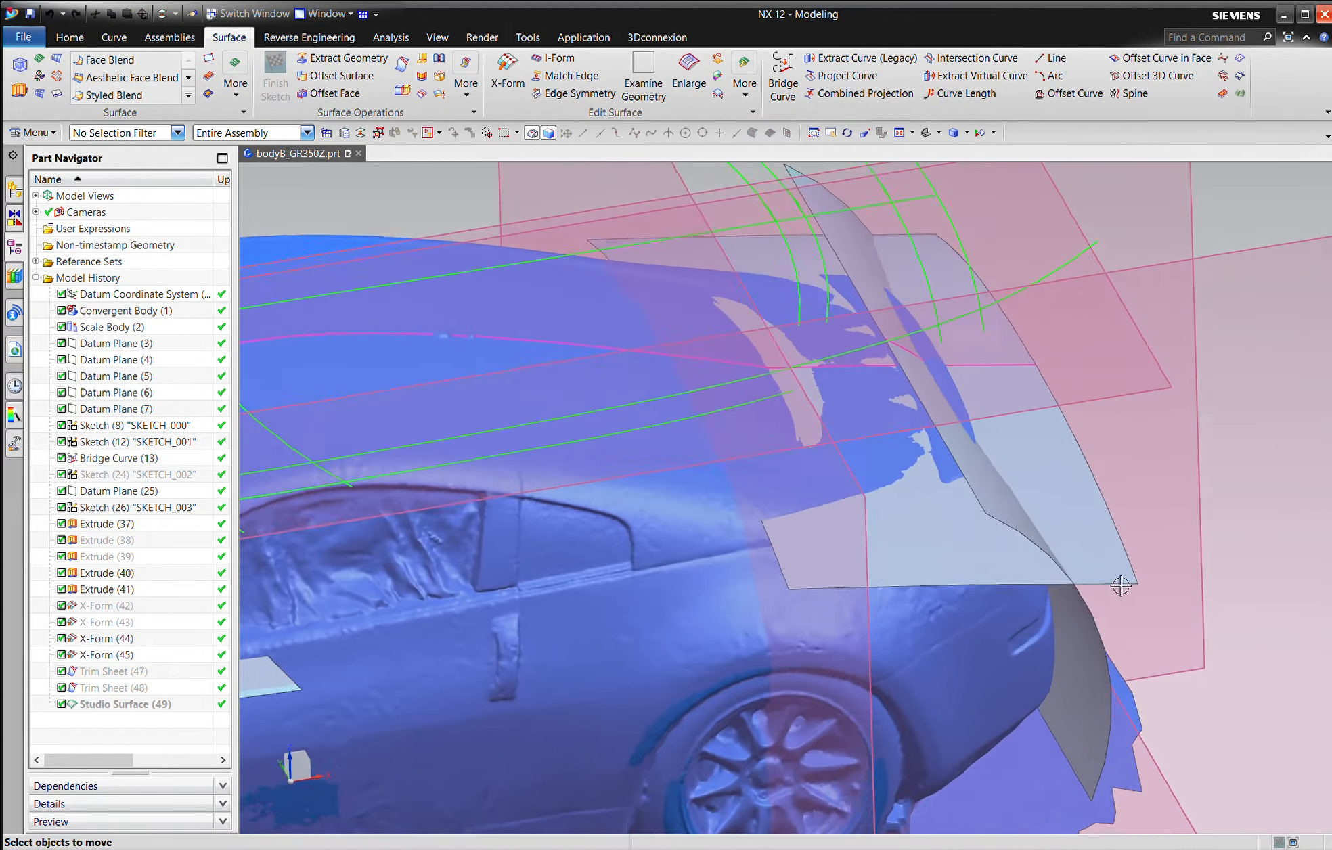
click(237, 205)
middle_drag(931, 396, 1041, 480)
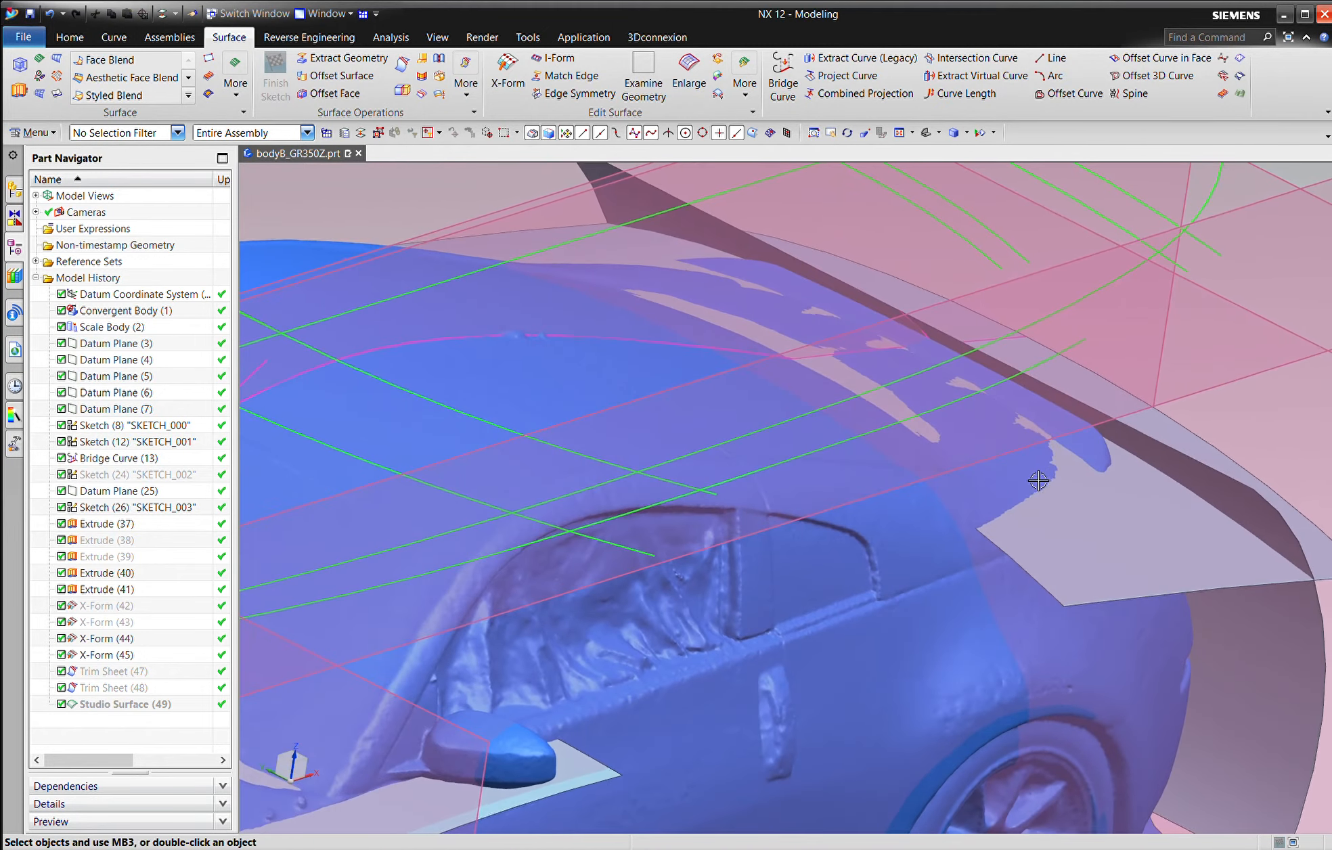
click(1132, 520)
click(1227, 650)
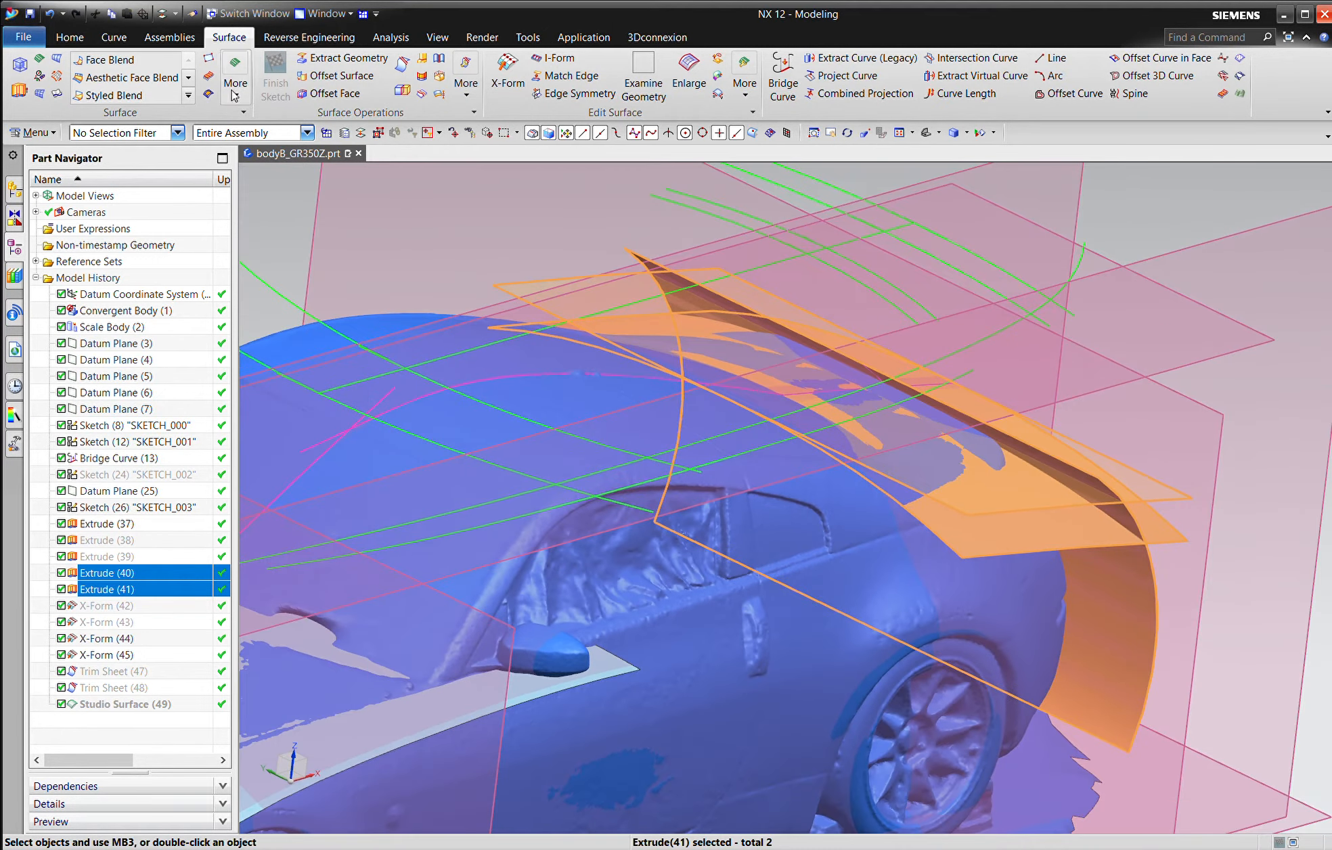
click(360, 134)
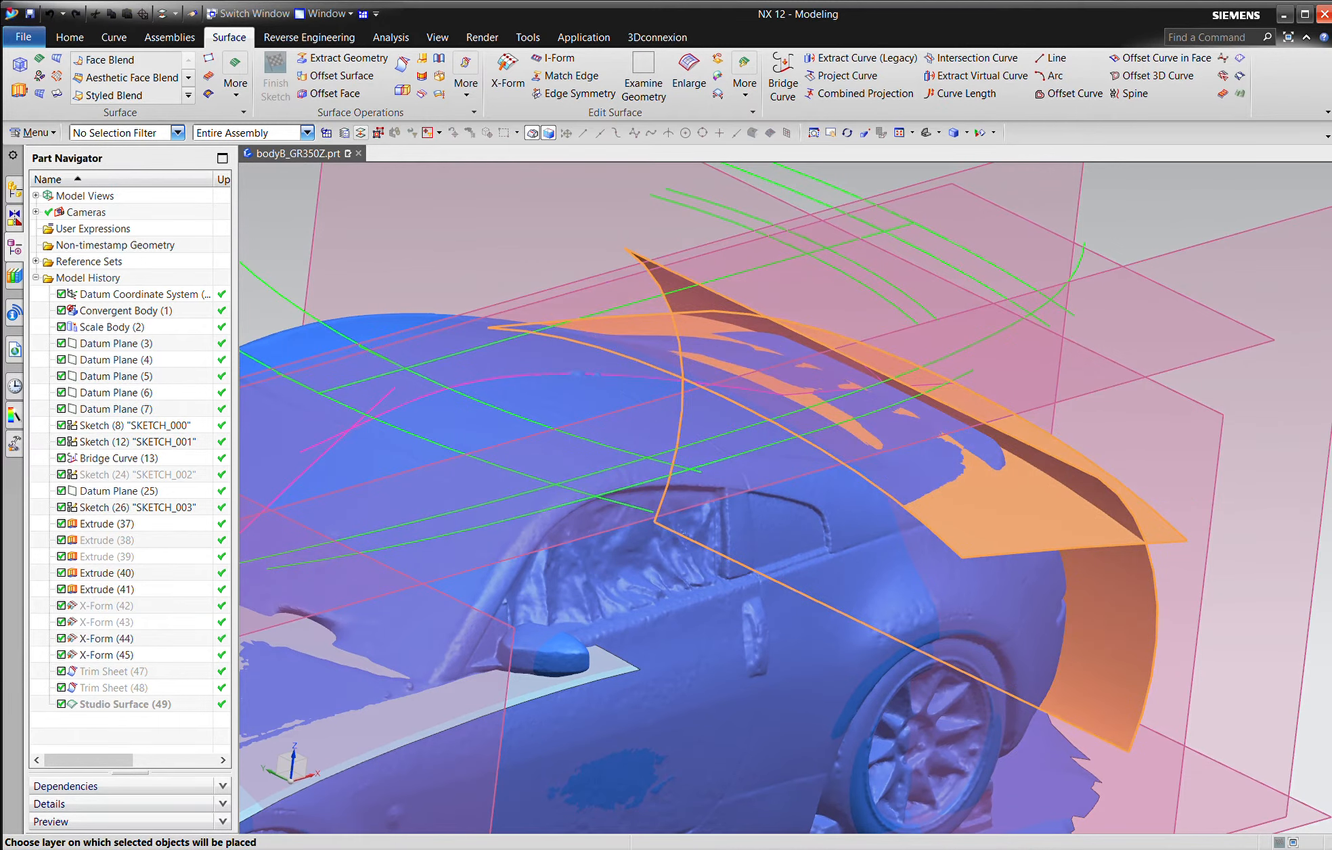
key(Return)
Toggle the rear sheets' layer off and back on in the layer settings to check its contents.
click(345, 133)
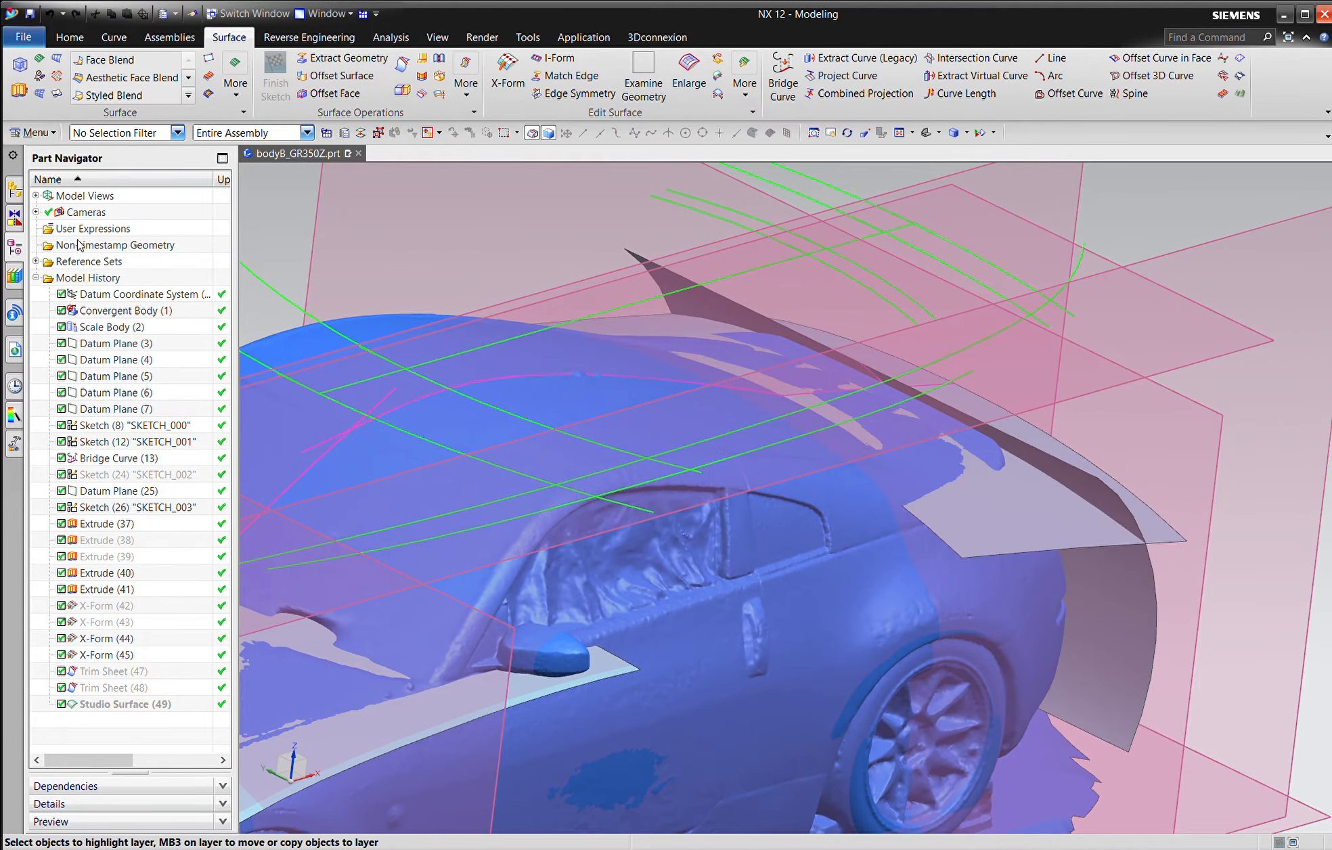
click(53, 232)
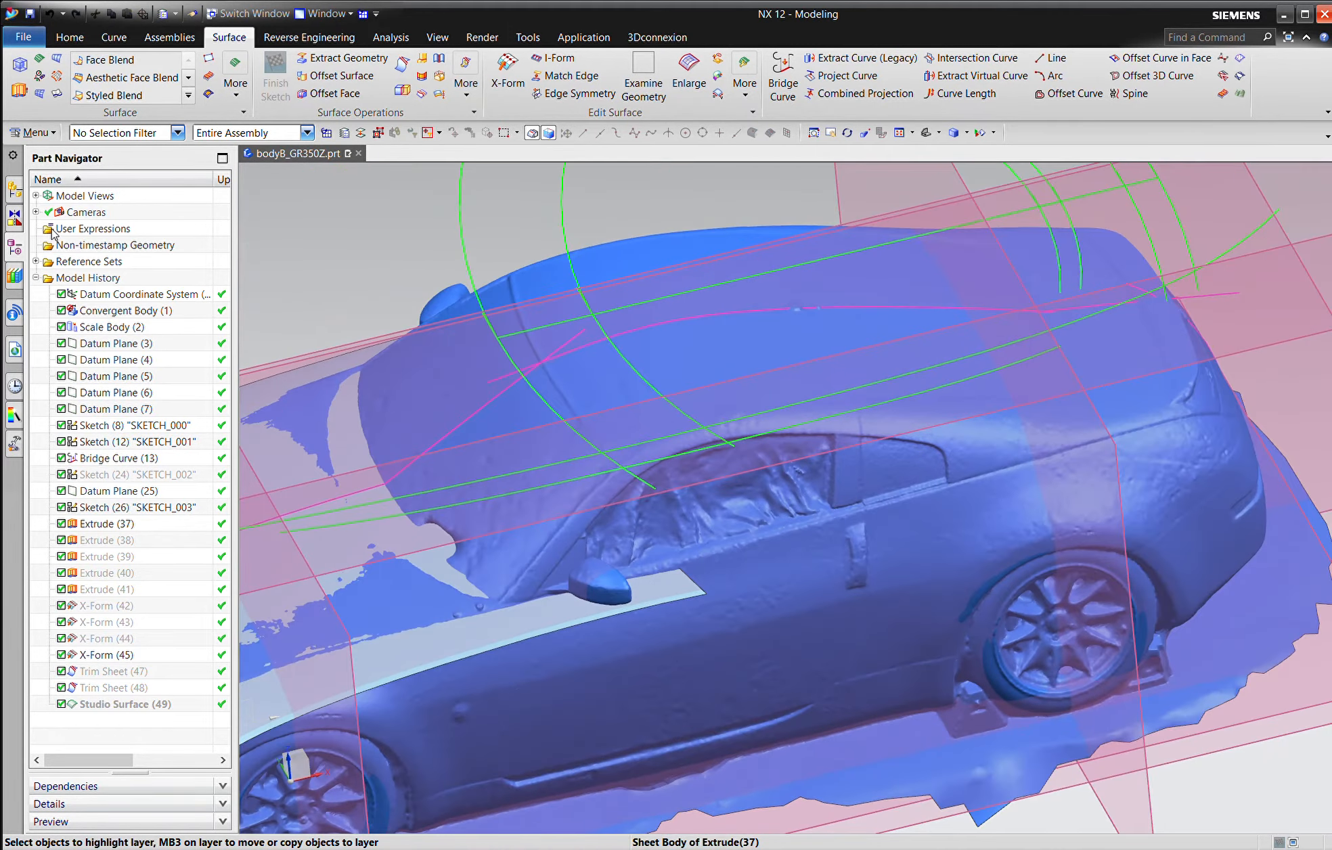
click(52, 230)
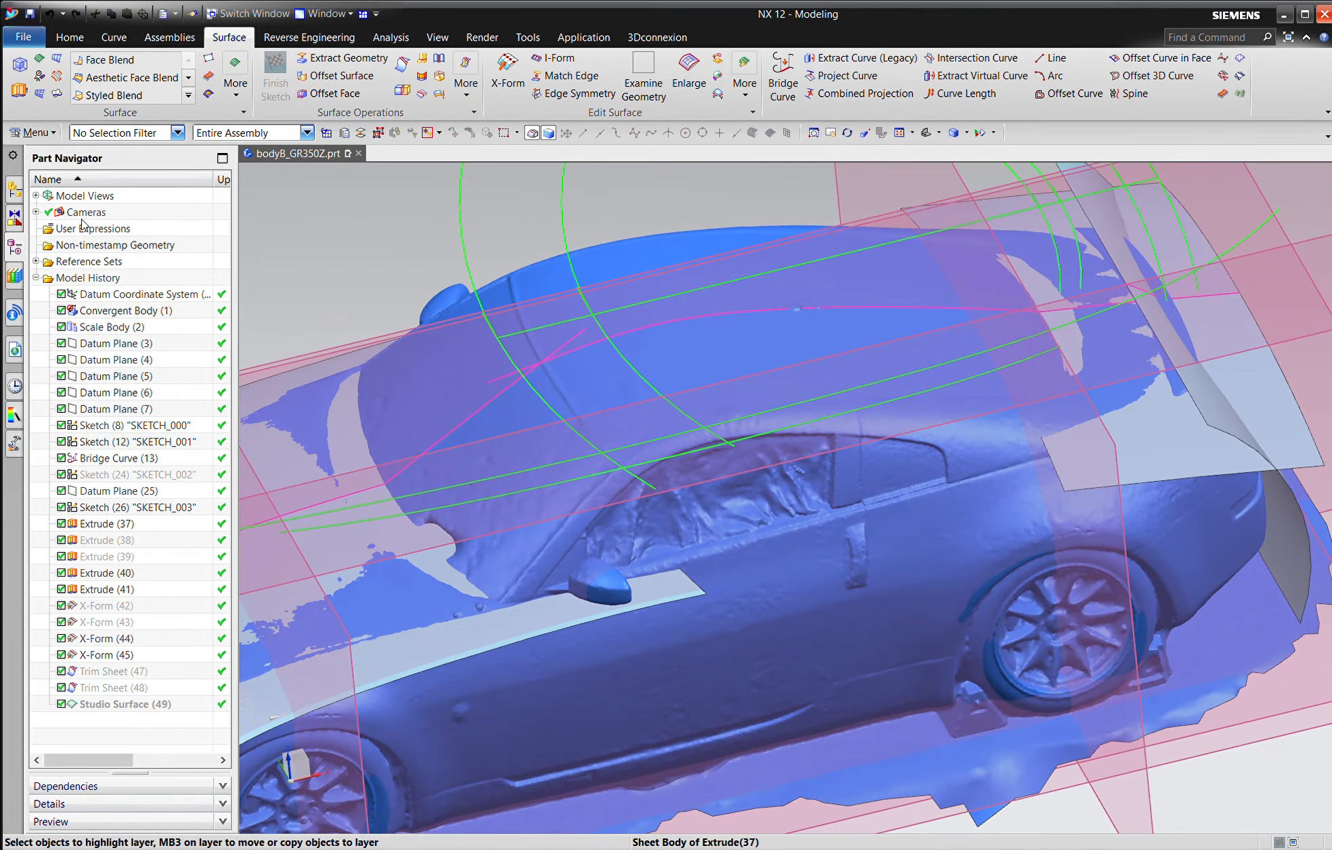
middle_click(598, 227)
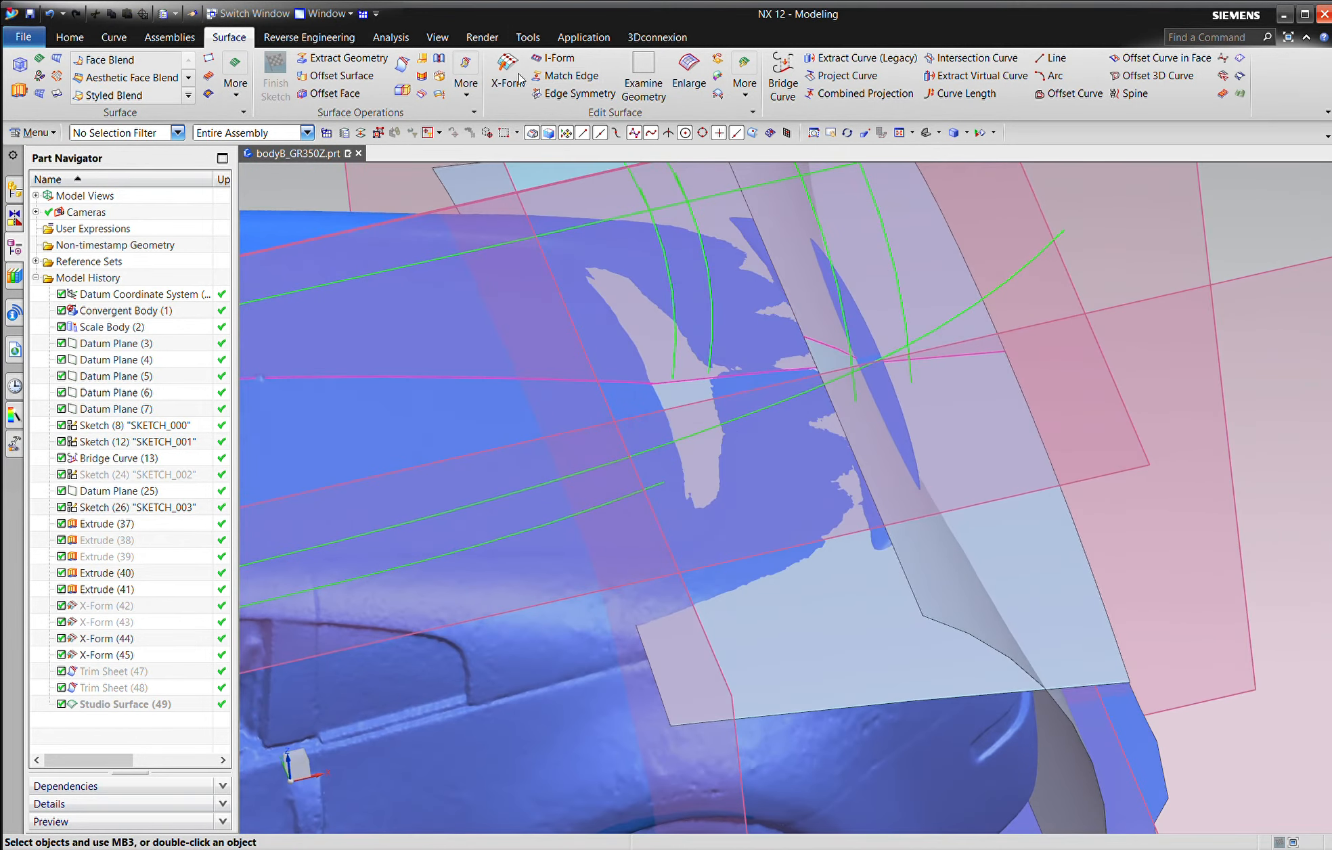
Start an X-Form on the curved rear-end sheet with a finer control mesh and pull both side-edge polylines forward.
click(138, 63)
key(Escape)
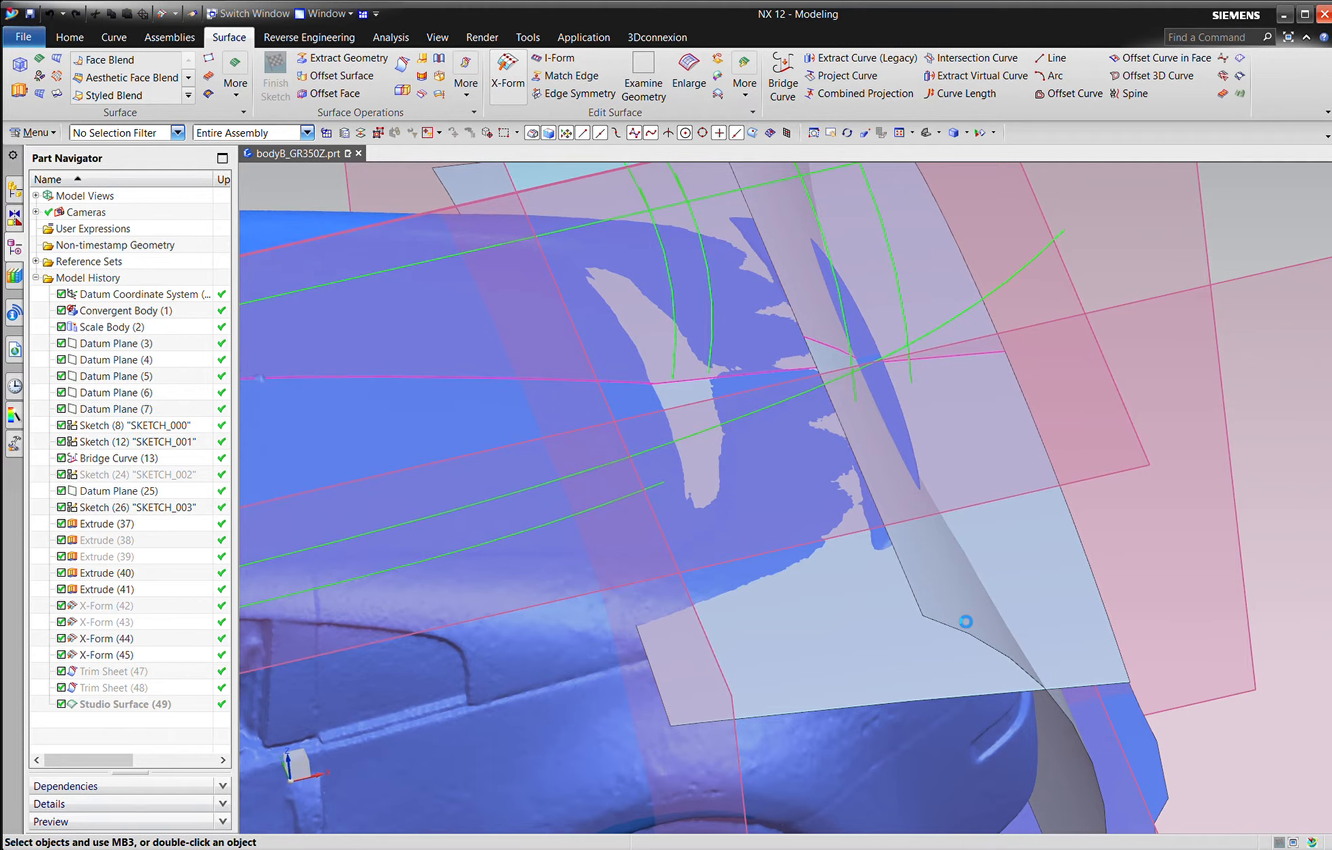
click(965, 626)
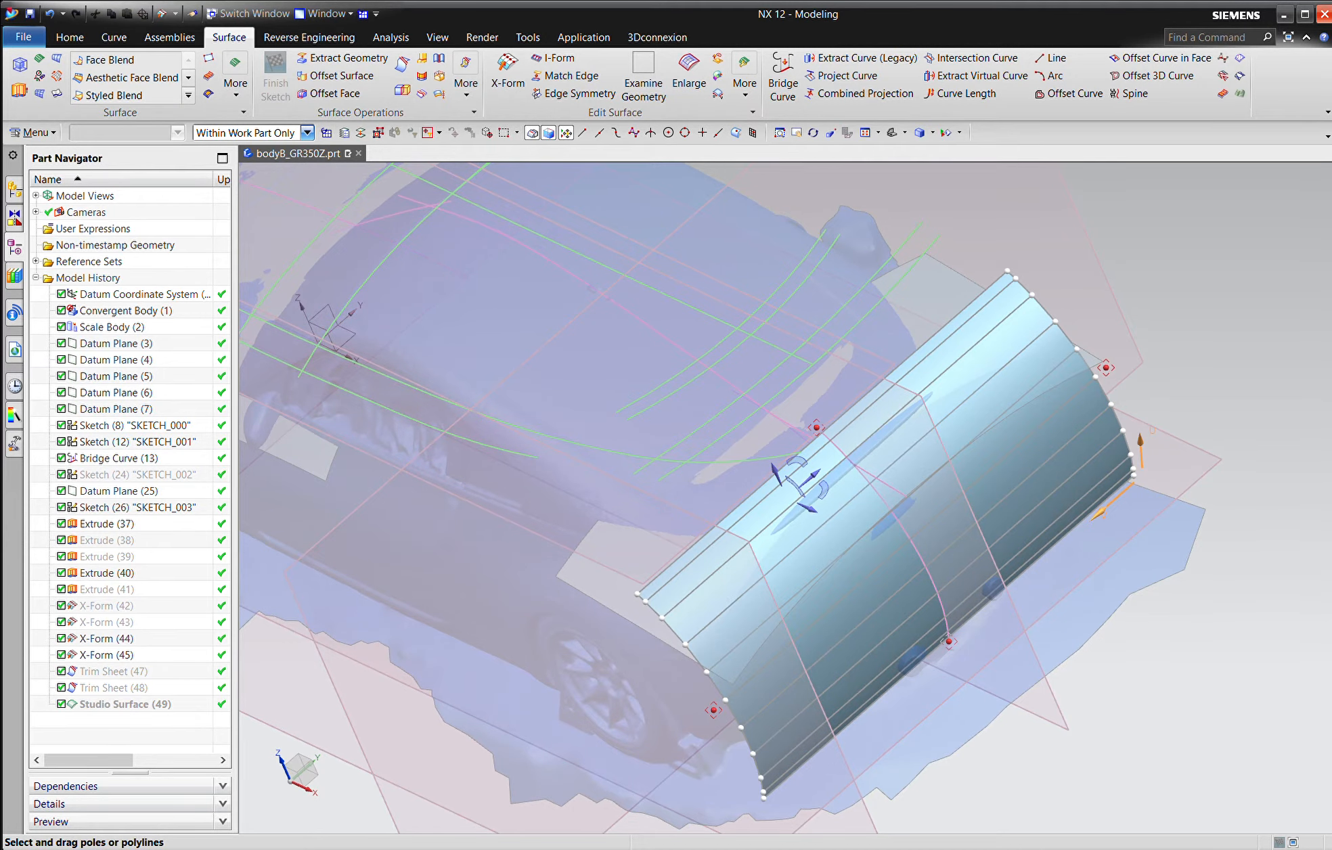
key(Return)
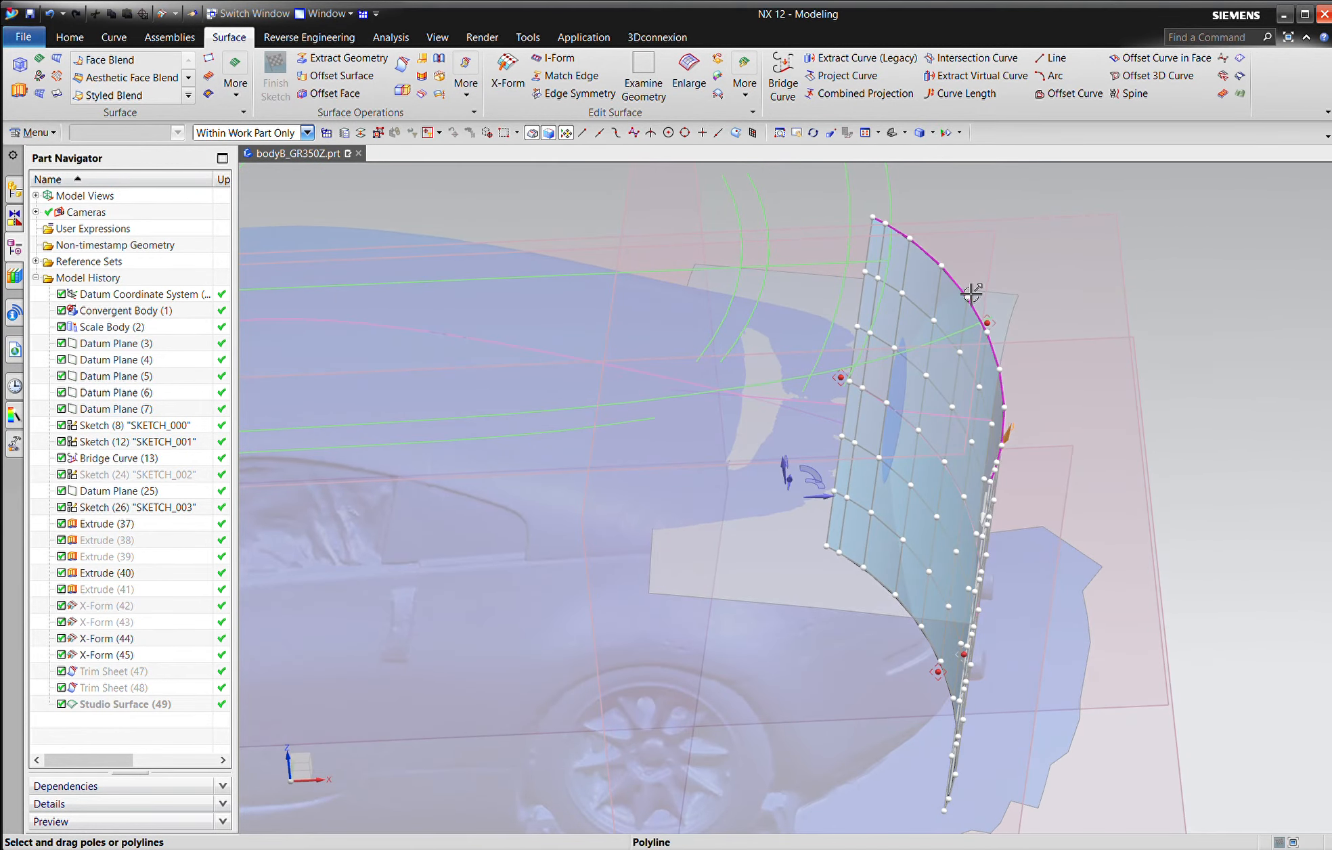
click(972, 292)
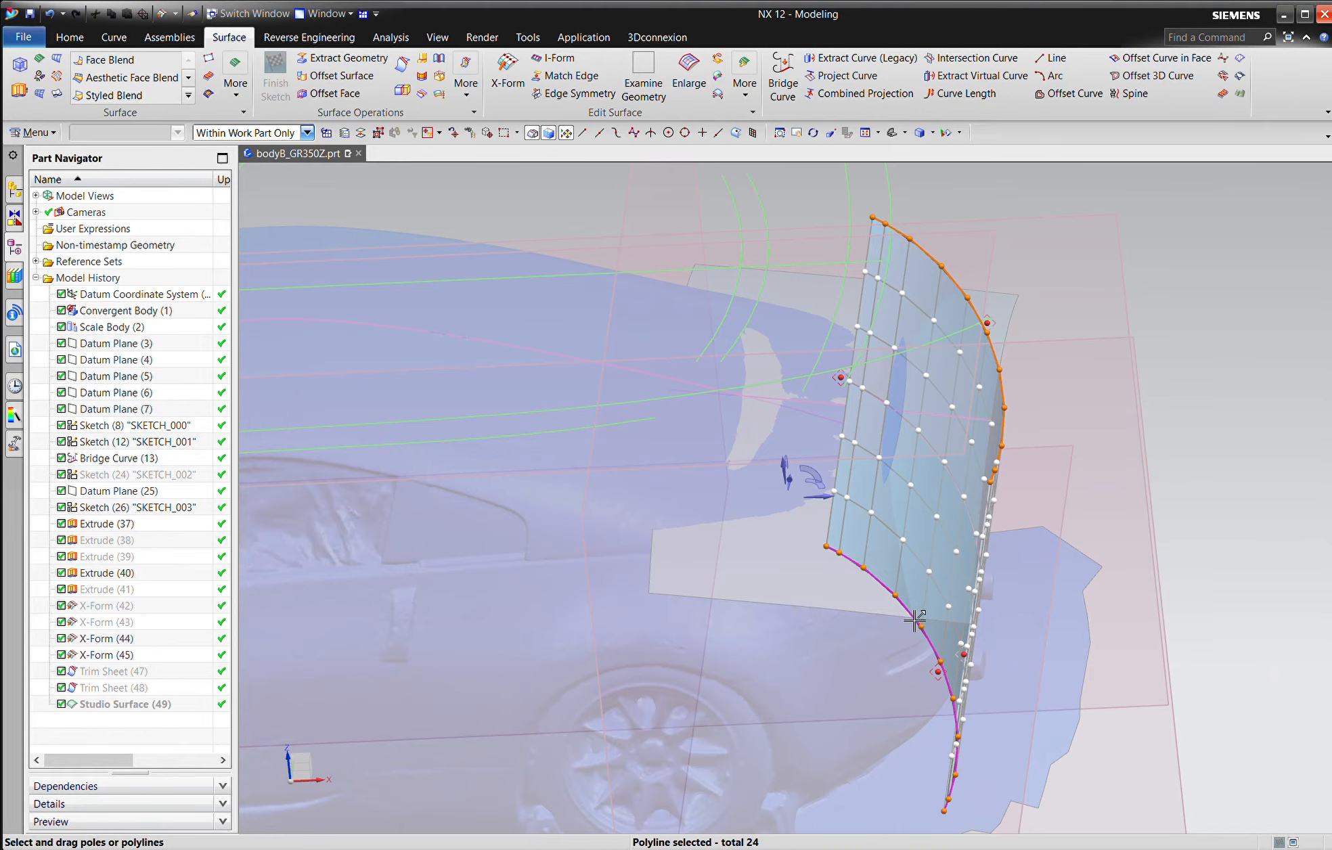
drag(913, 621, 839, 646)
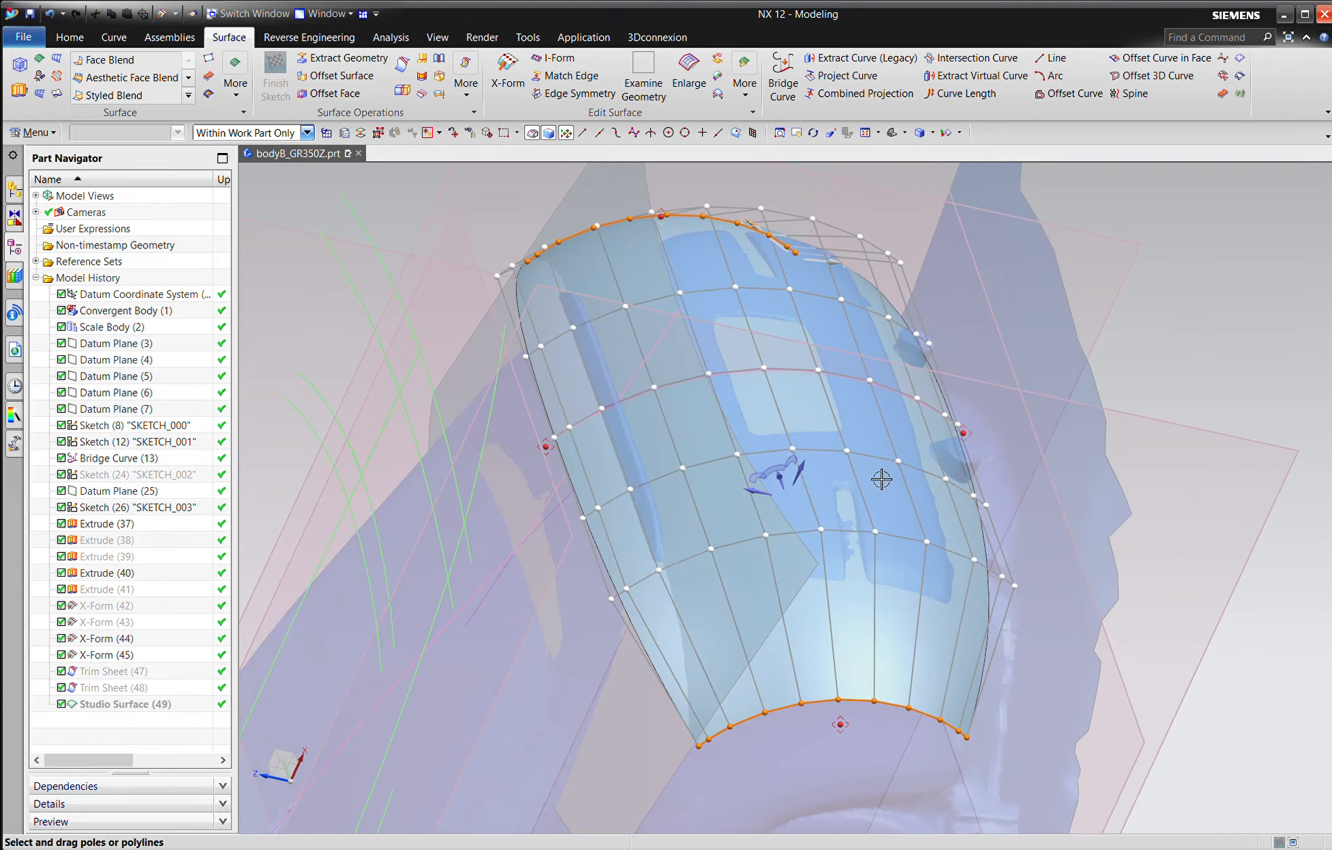
Push the two polylines flanking the centre of the curved rear sheet slightly rearward.
click(901, 537)
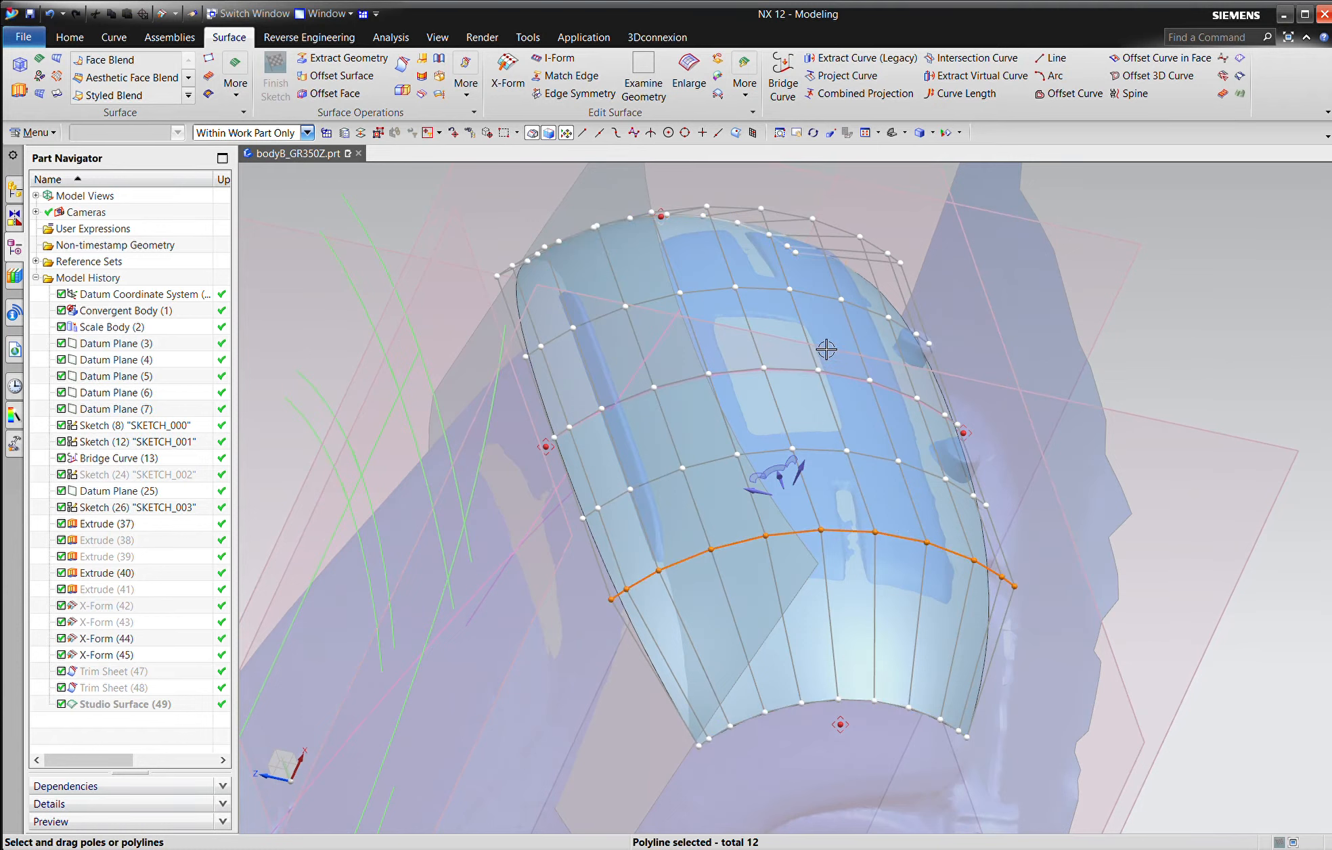
click(885, 469)
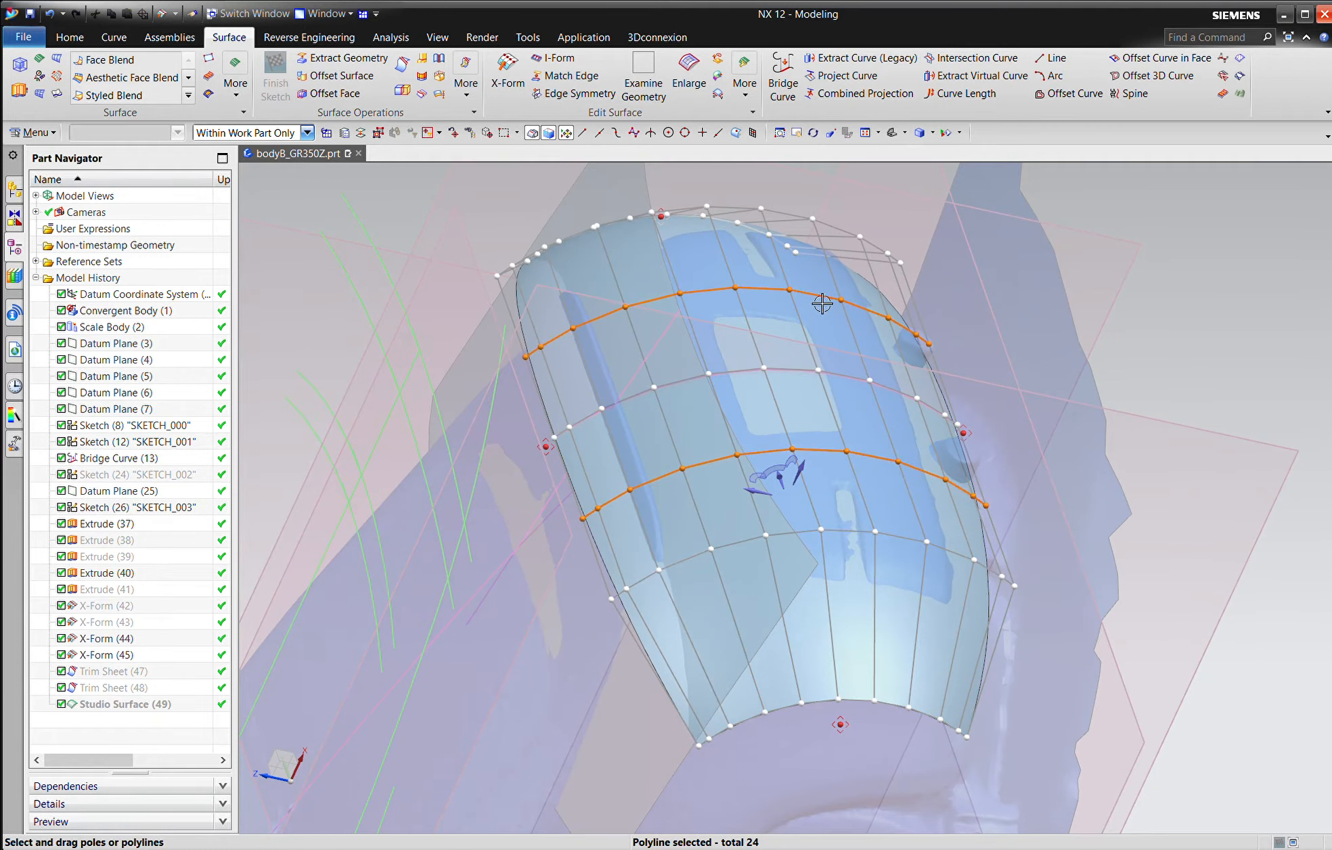
drag(823, 304, 825, 292)
click(844, 386)
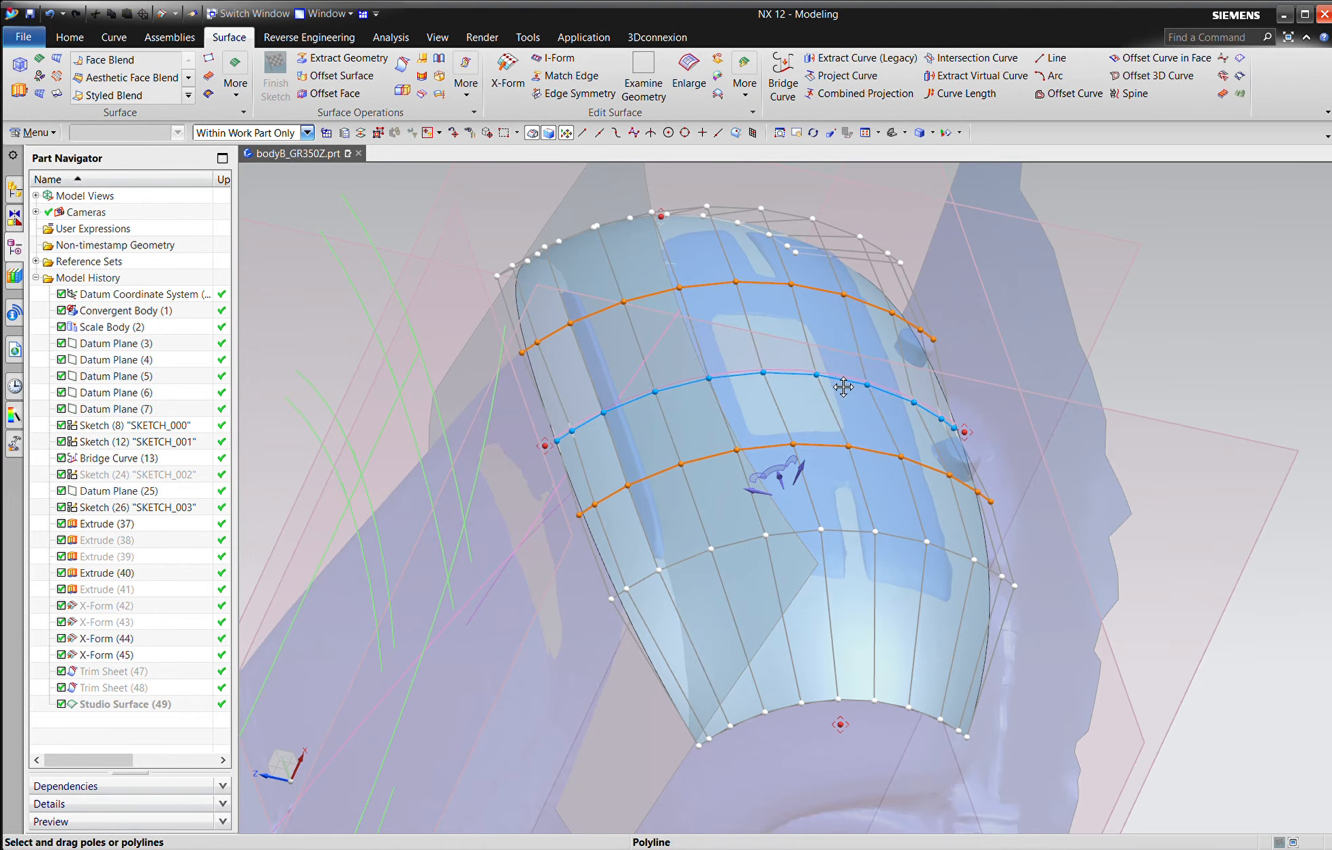
Push the two polylines just inside the side edges of the curved rear sheet rearward.
click(796, 224)
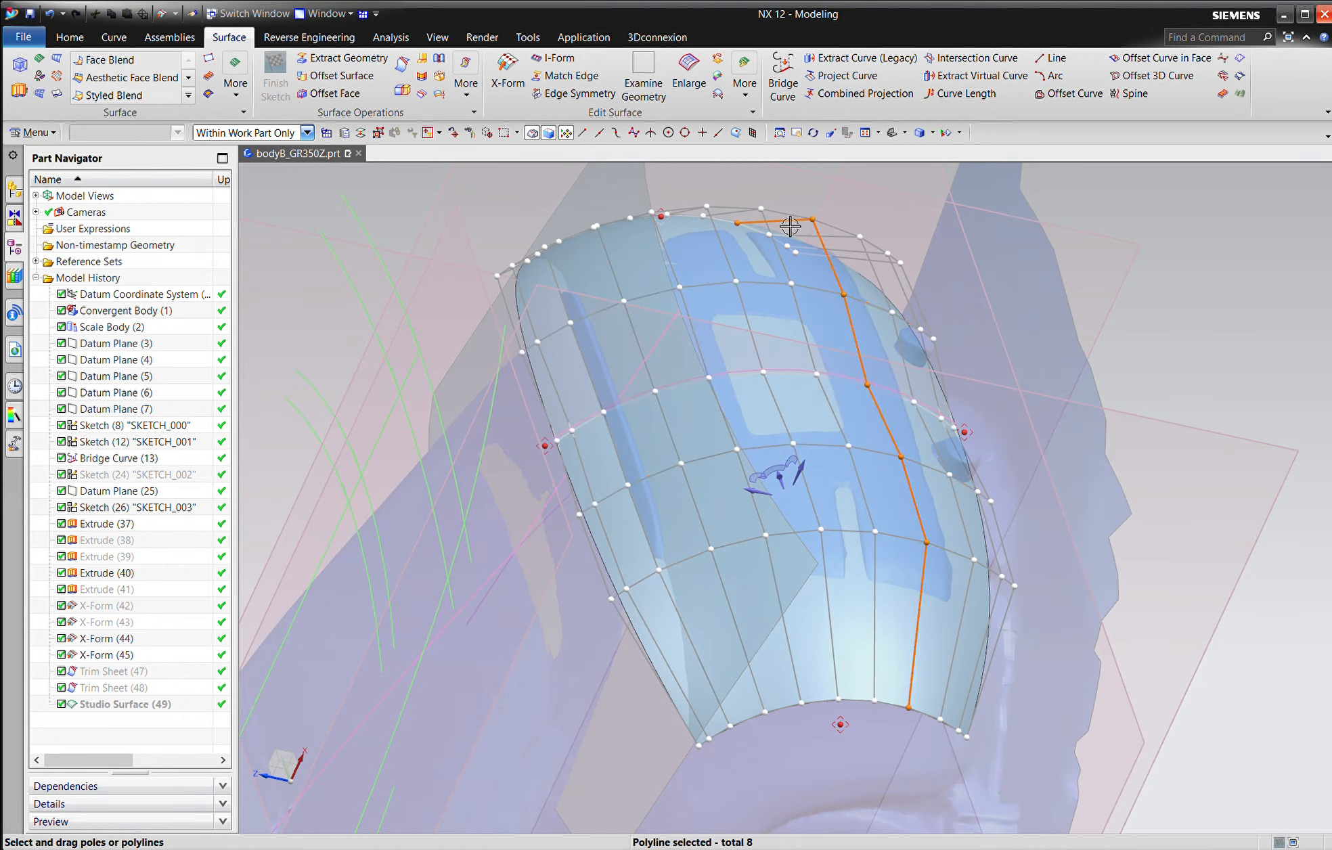
click(792, 221)
click(908, 549)
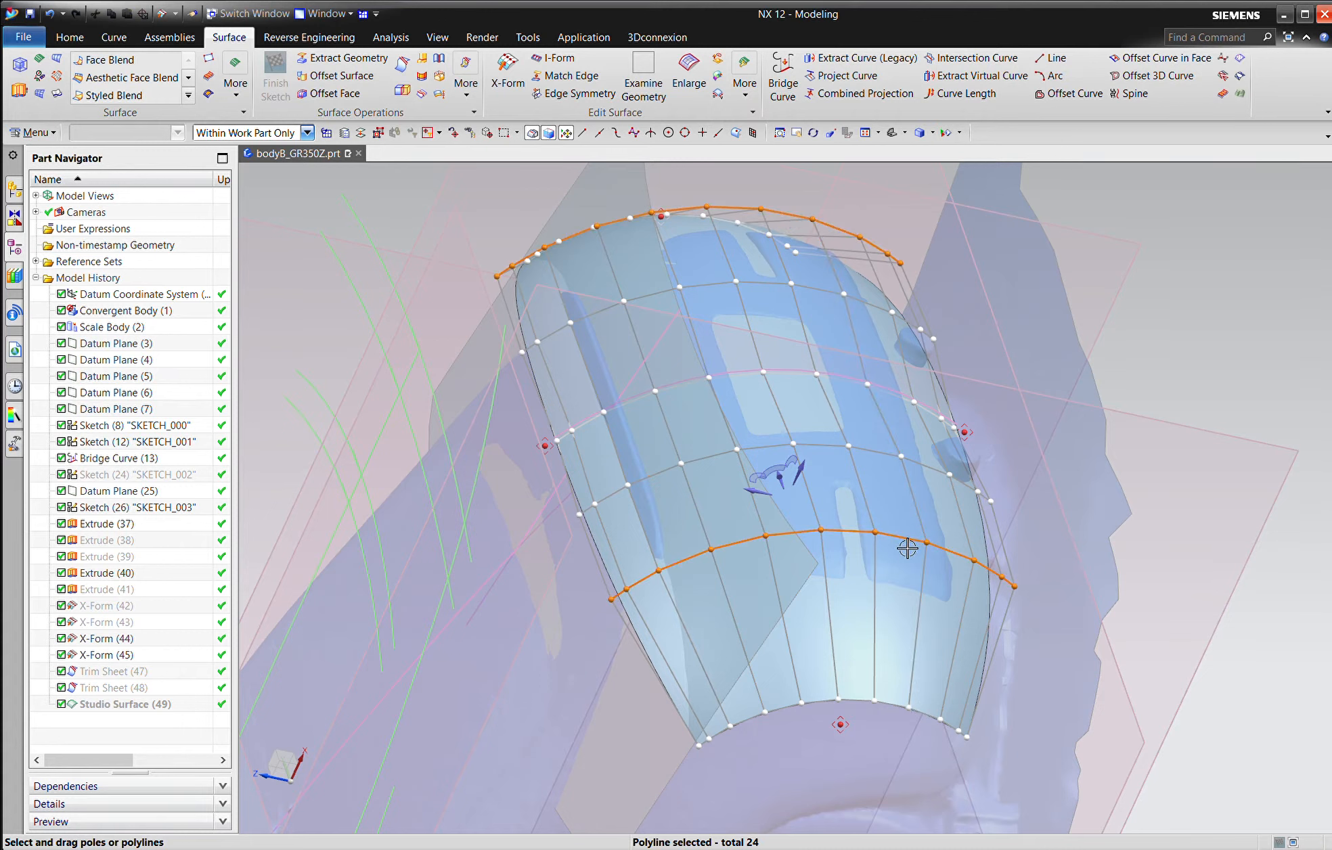
drag(908, 545, 913, 533)
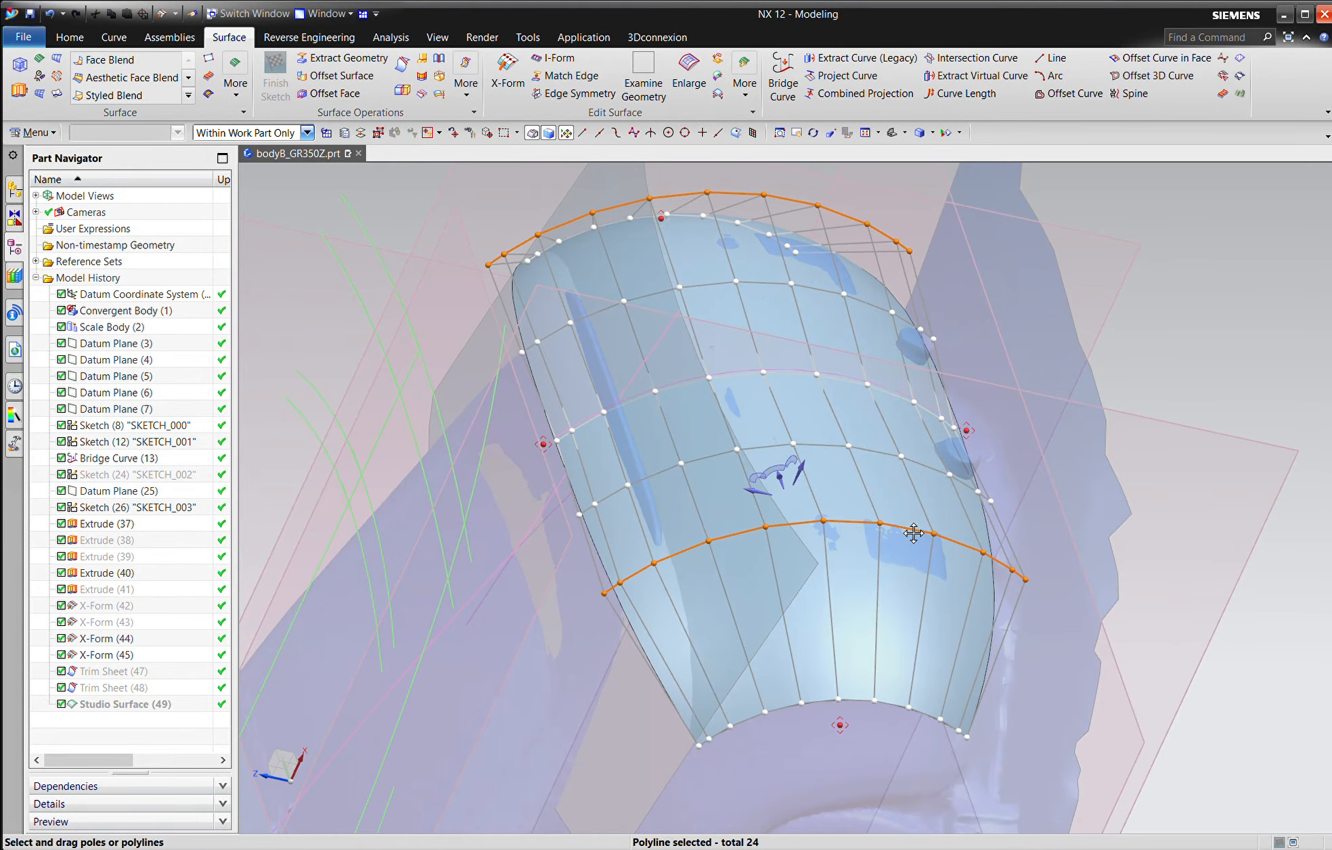
Ease the pair of polylines flanking the centre slightly forward and nudge the pair near the side edges slightly rearward.
click(877, 451)
click(824, 296)
drag(824, 297, 824, 302)
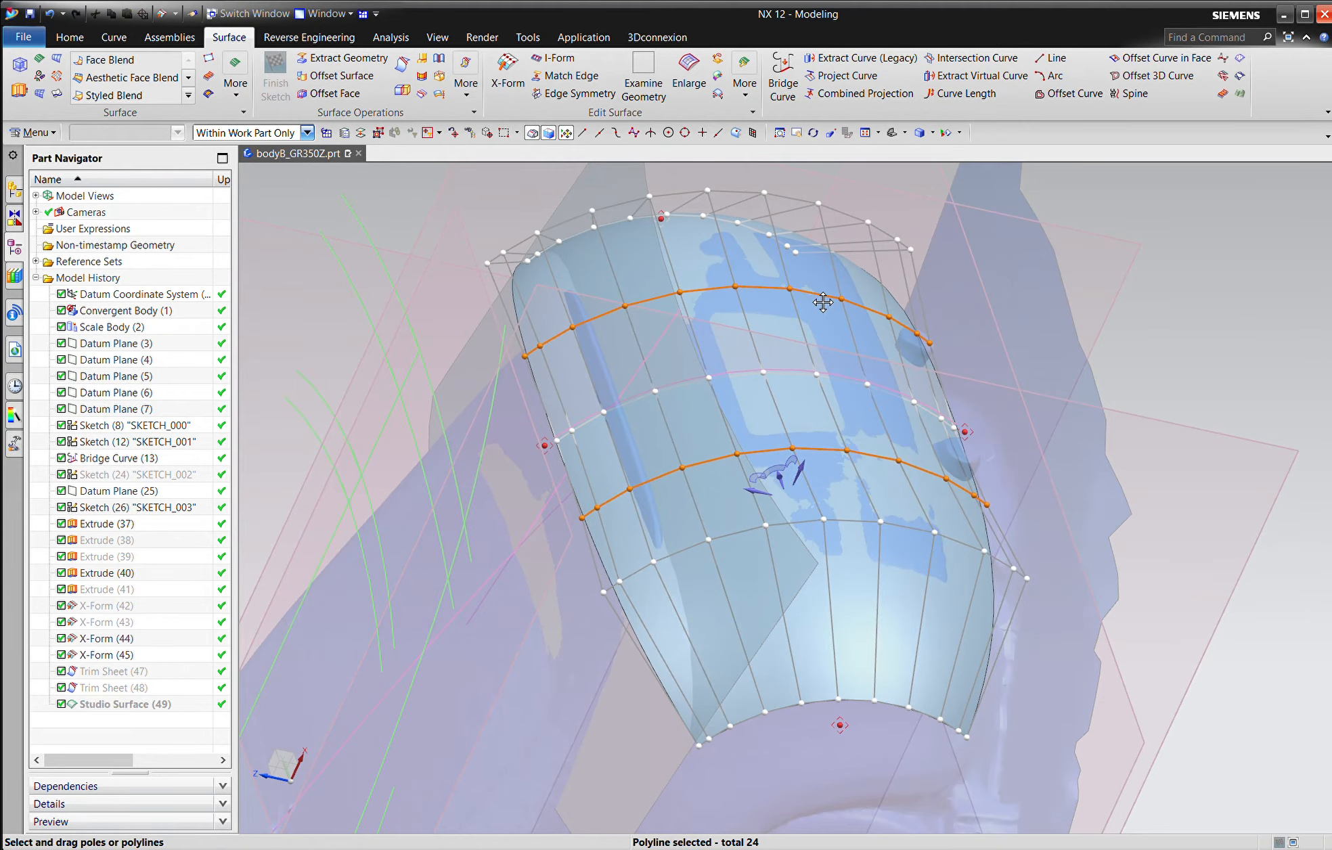
click(916, 530)
click(804, 205)
drag(804, 205, 806, 204)
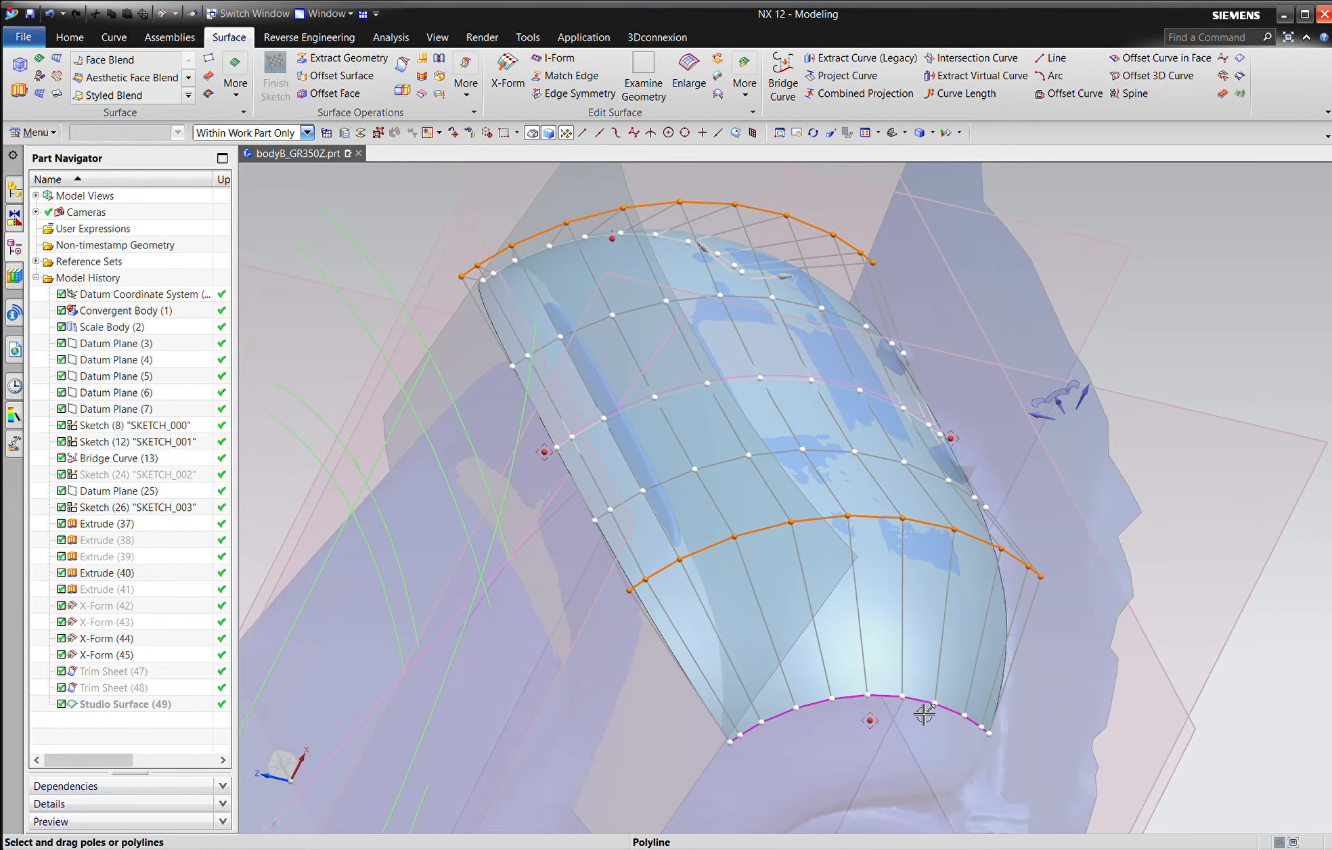
Pull both side-edge polylines slightly further forward and add two more polylines across the width of the rear sheet's control mesh.
click(925, 713)
click(680, 252)
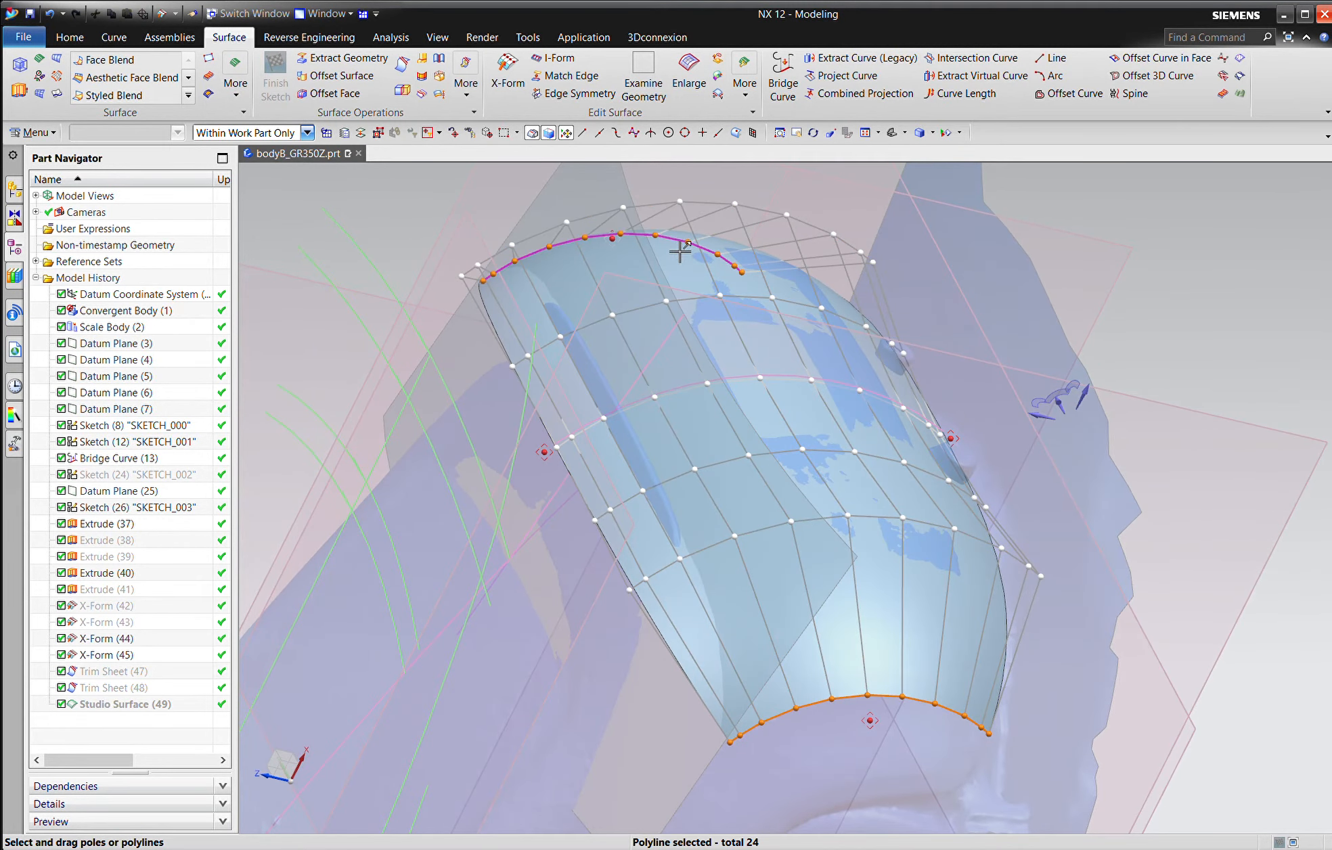
drag(679, 251, 664, 263)
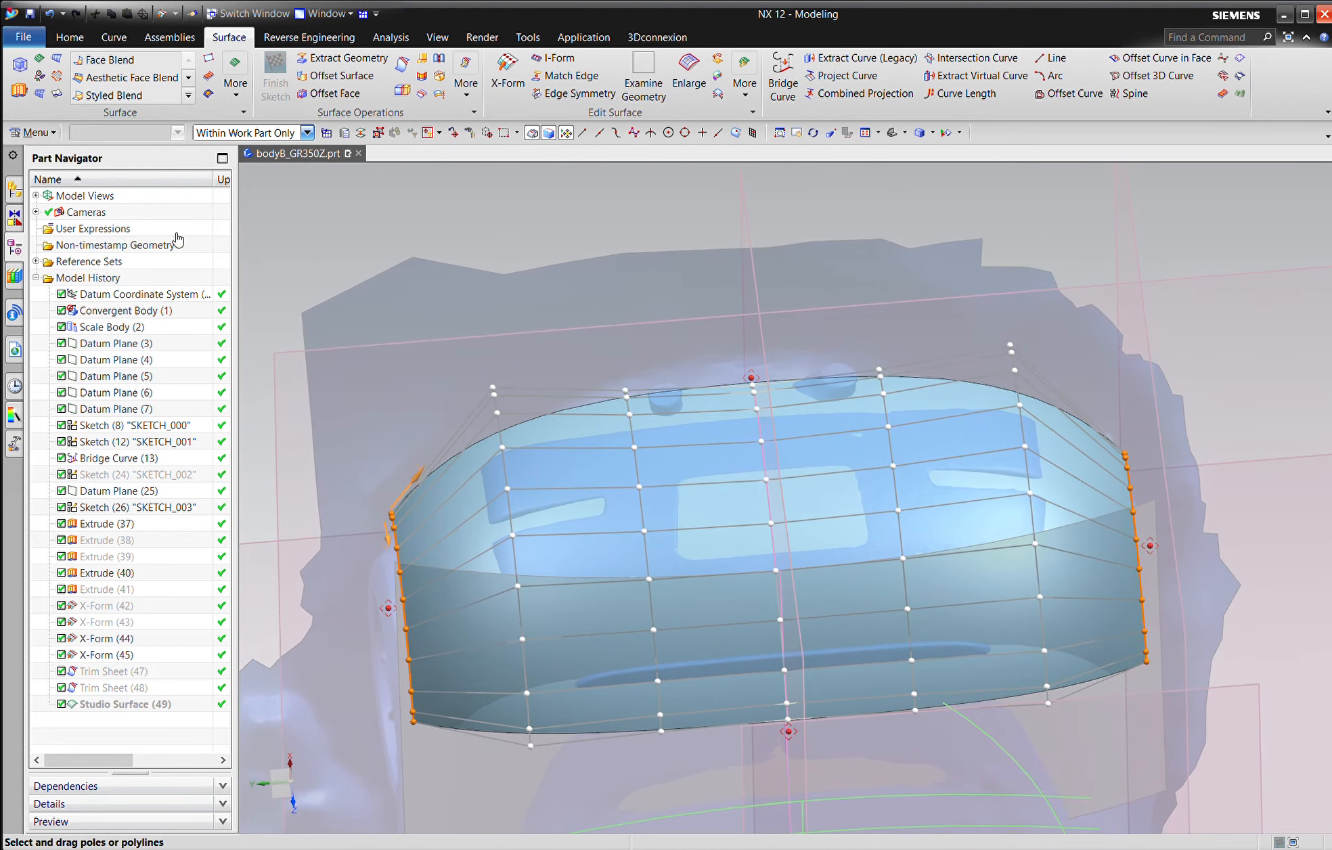
click(250, 177)
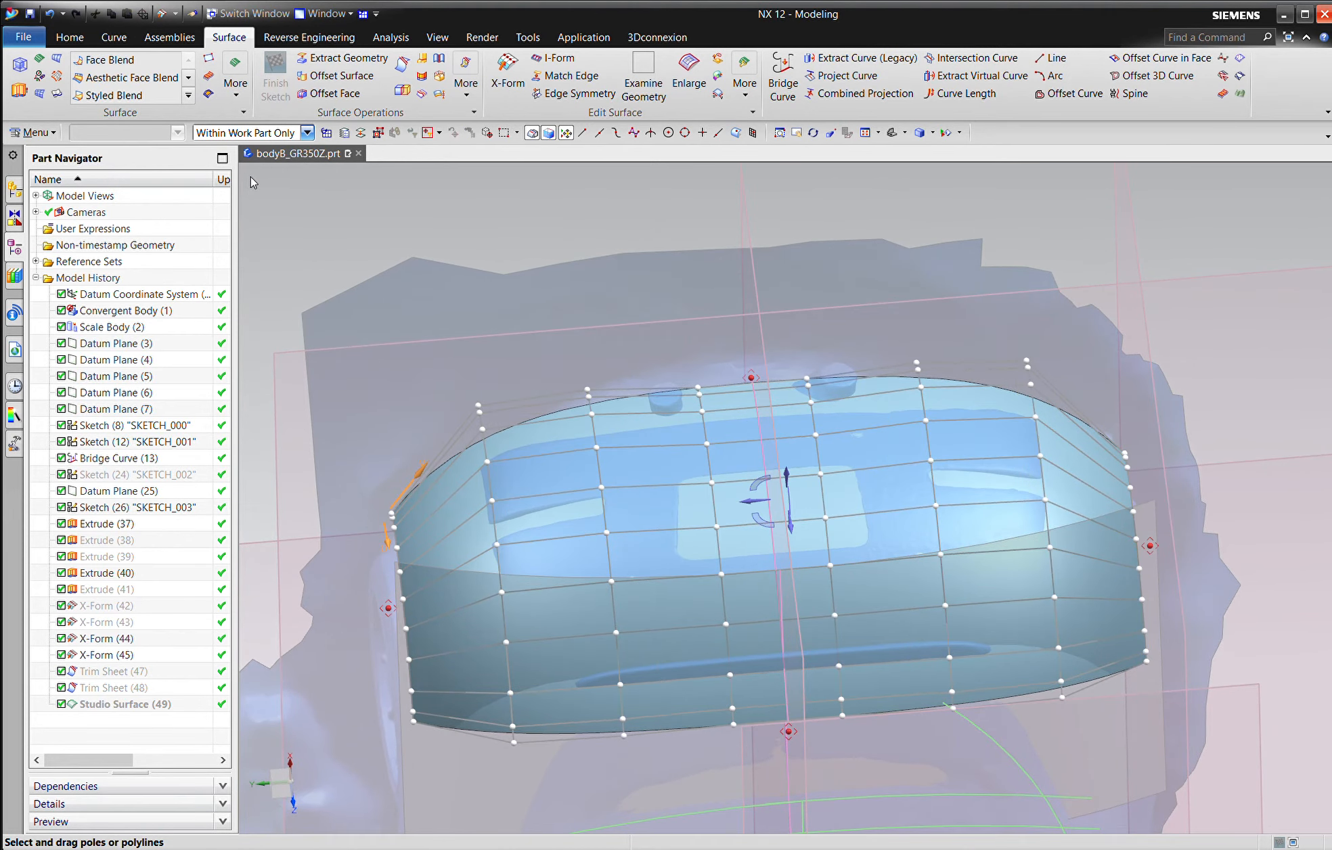
click(251, 178)
Try moving the polyline pair next to the rear sheet's side edges, and also the next pair inward.
click(490, 505)
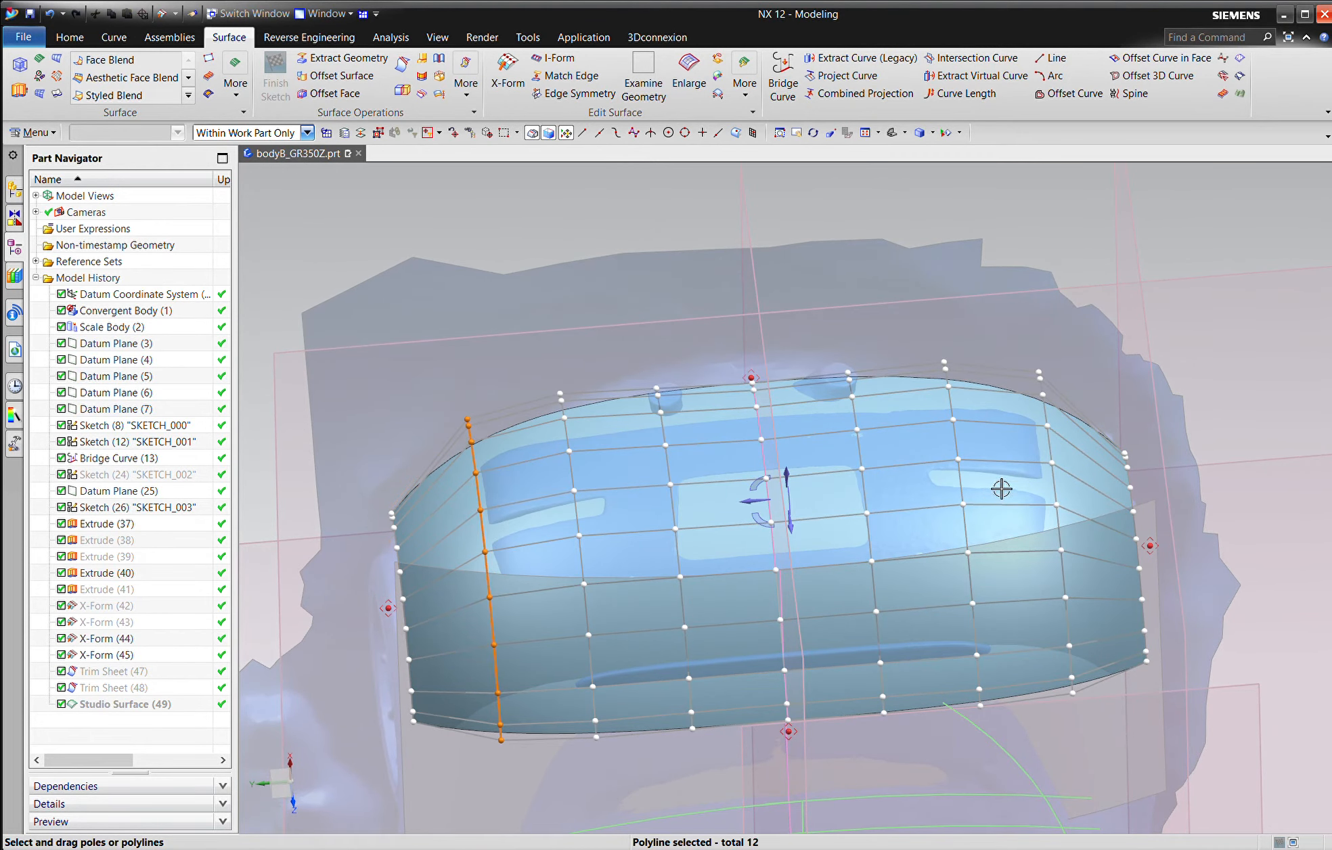
click(1055, 459)
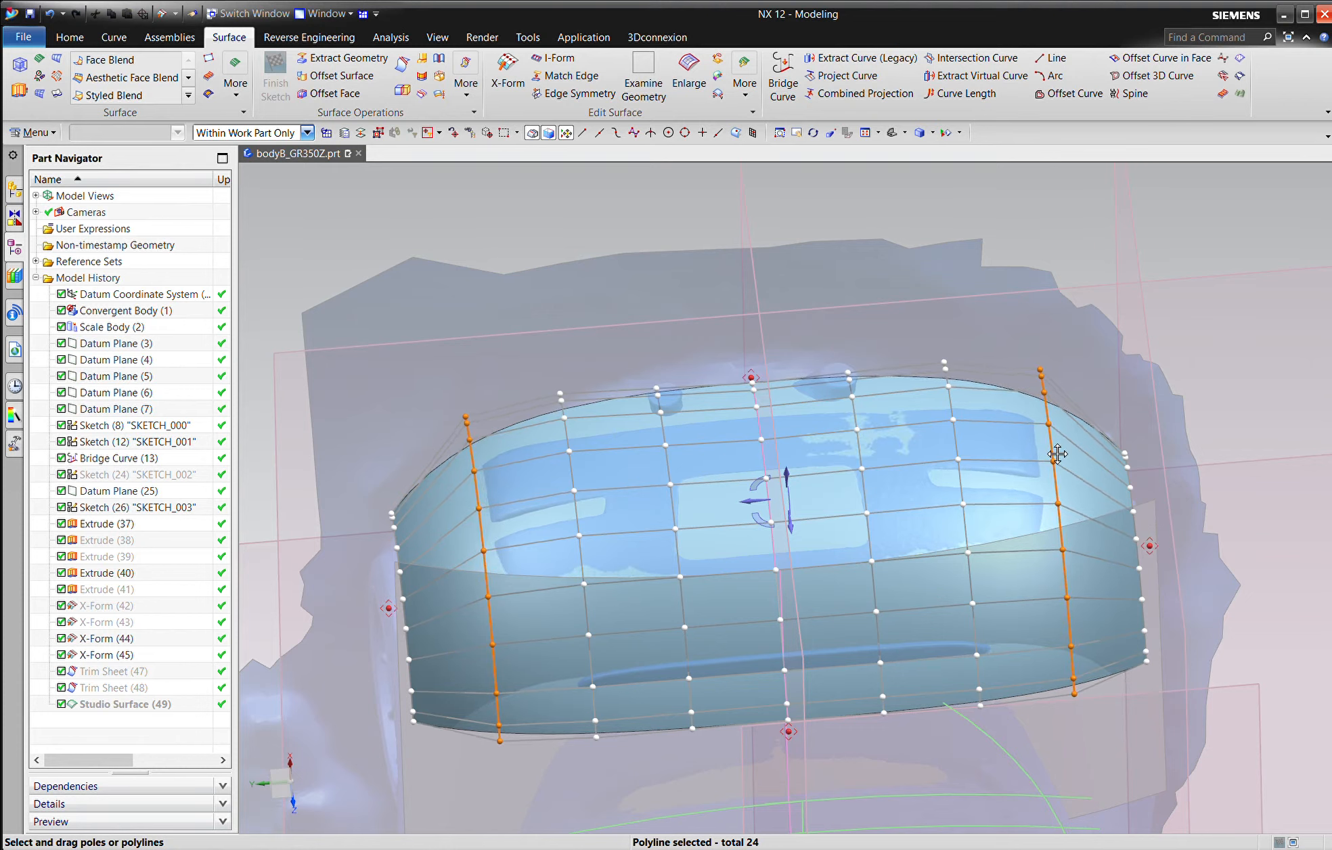
click(960, 467)
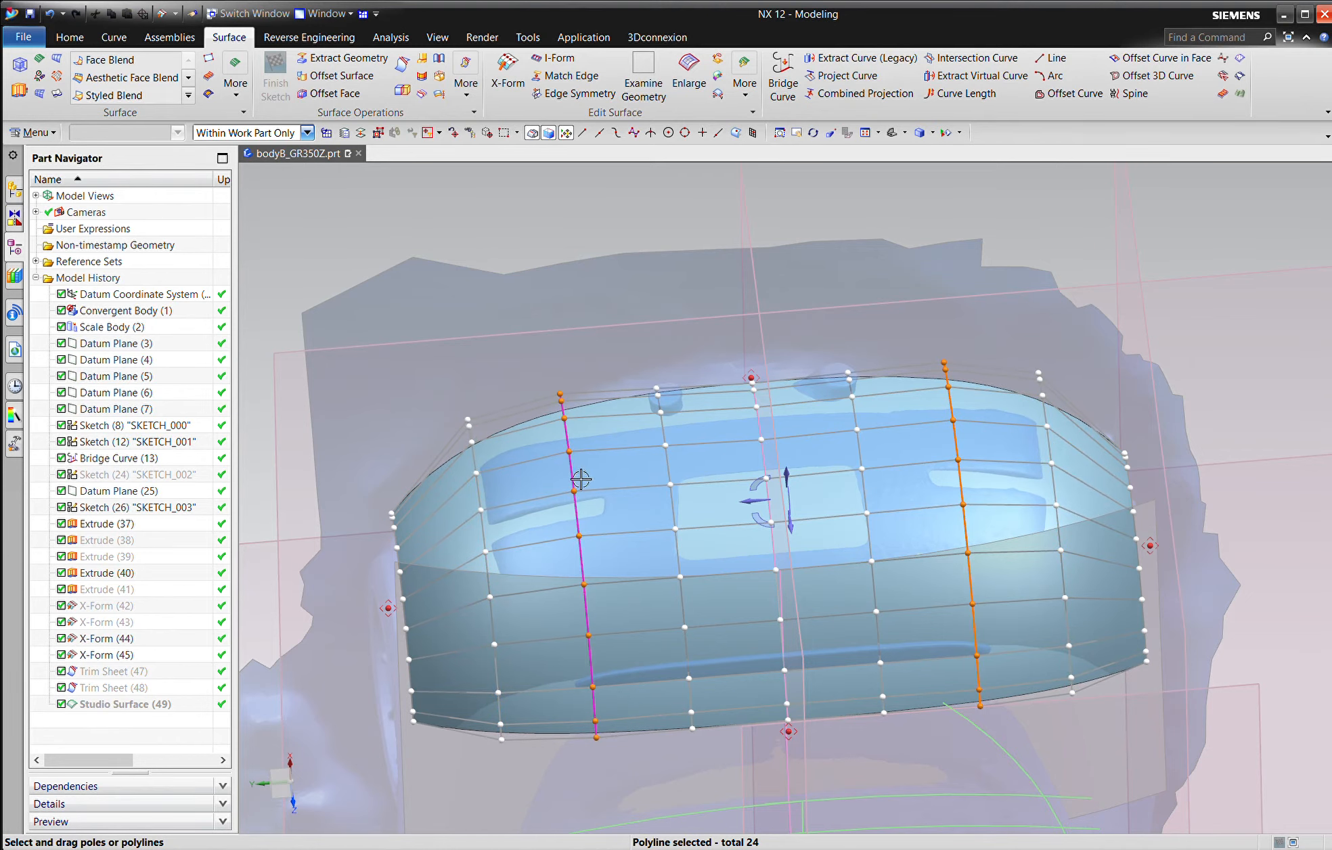
drag(580, 477, 511, 504)
Push the polyline pair next to the rear sheet's side edges outward to match the scanned bumper, and accept the X-Form.
click(488, 507)
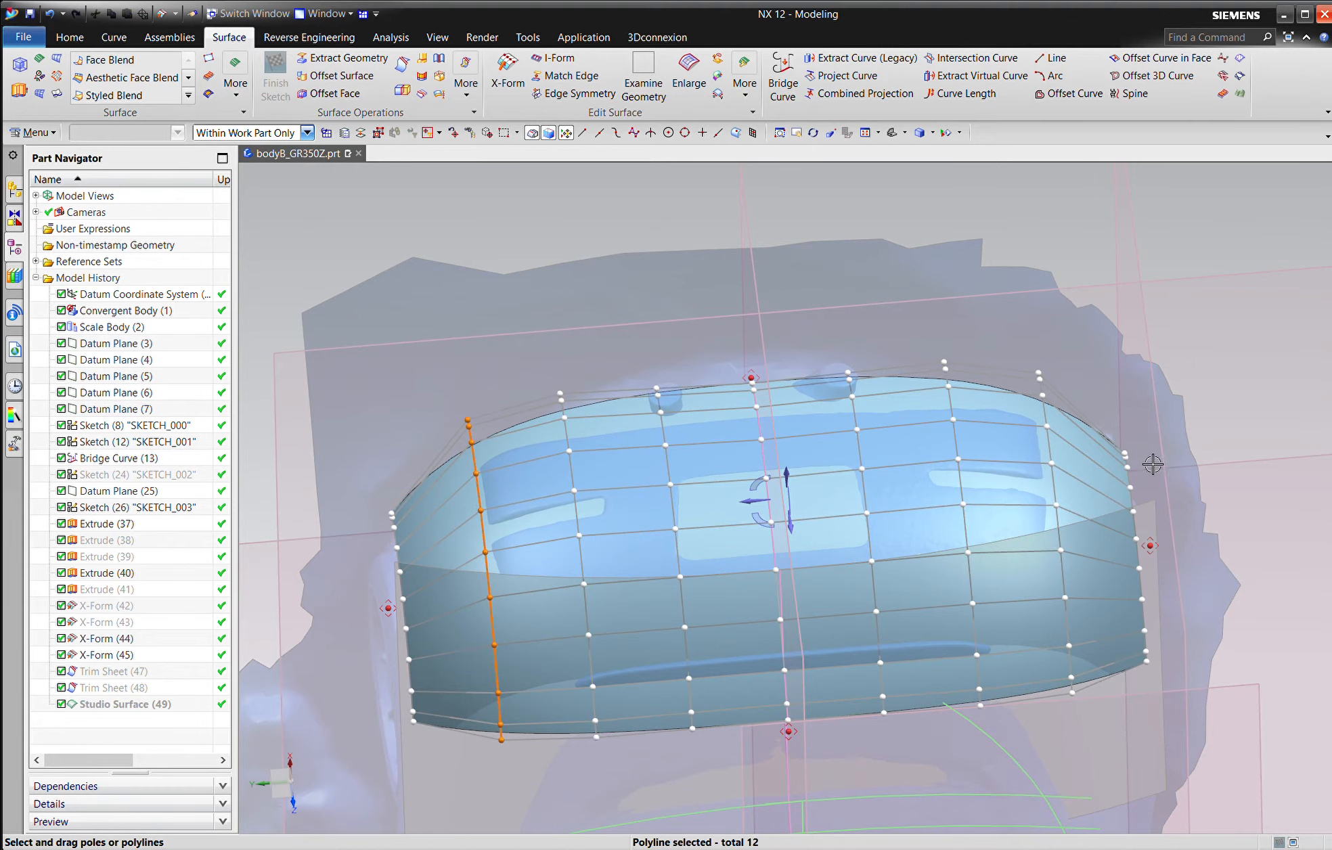
drag(1065, 455, 1068, 447)
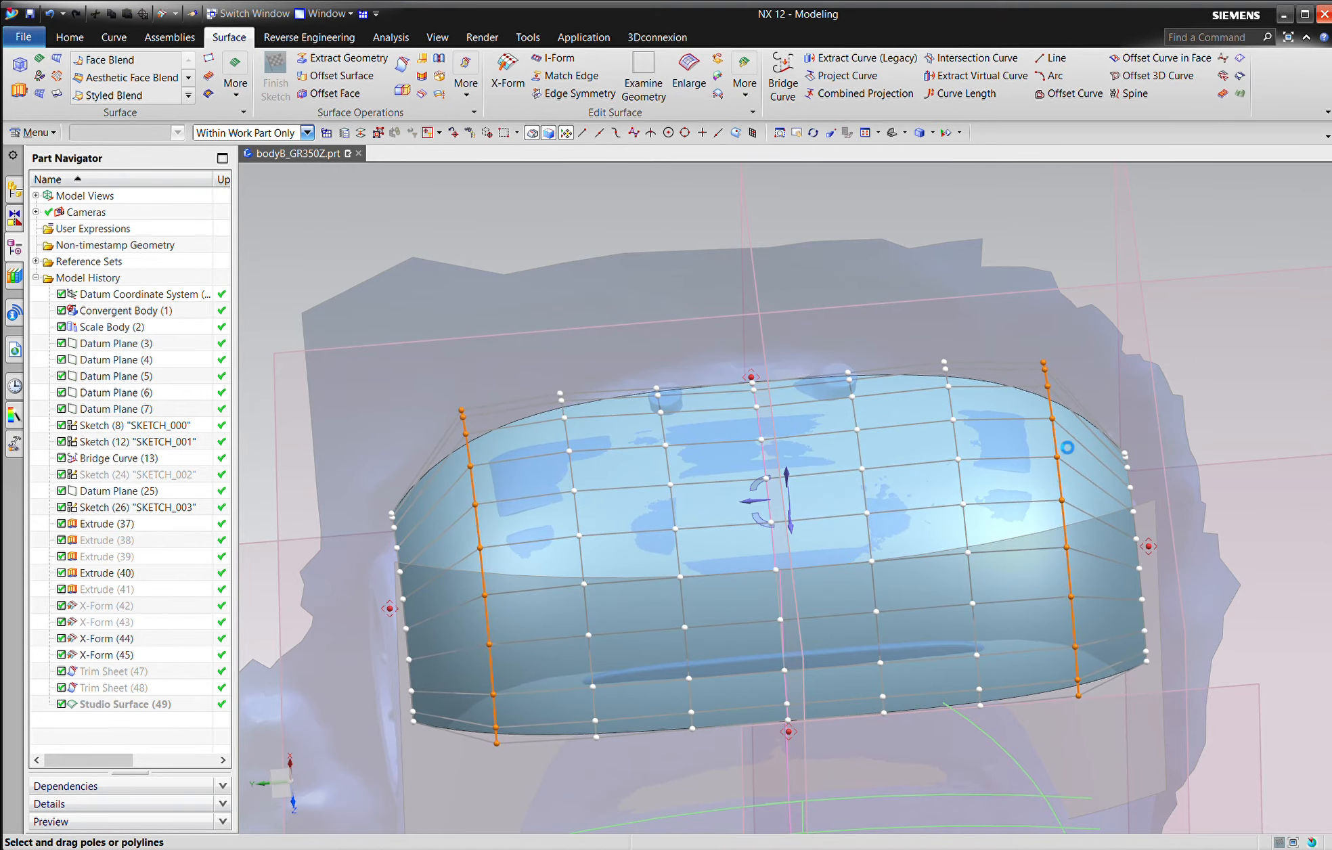
middle_drag(1086, 464, 1081, 673)
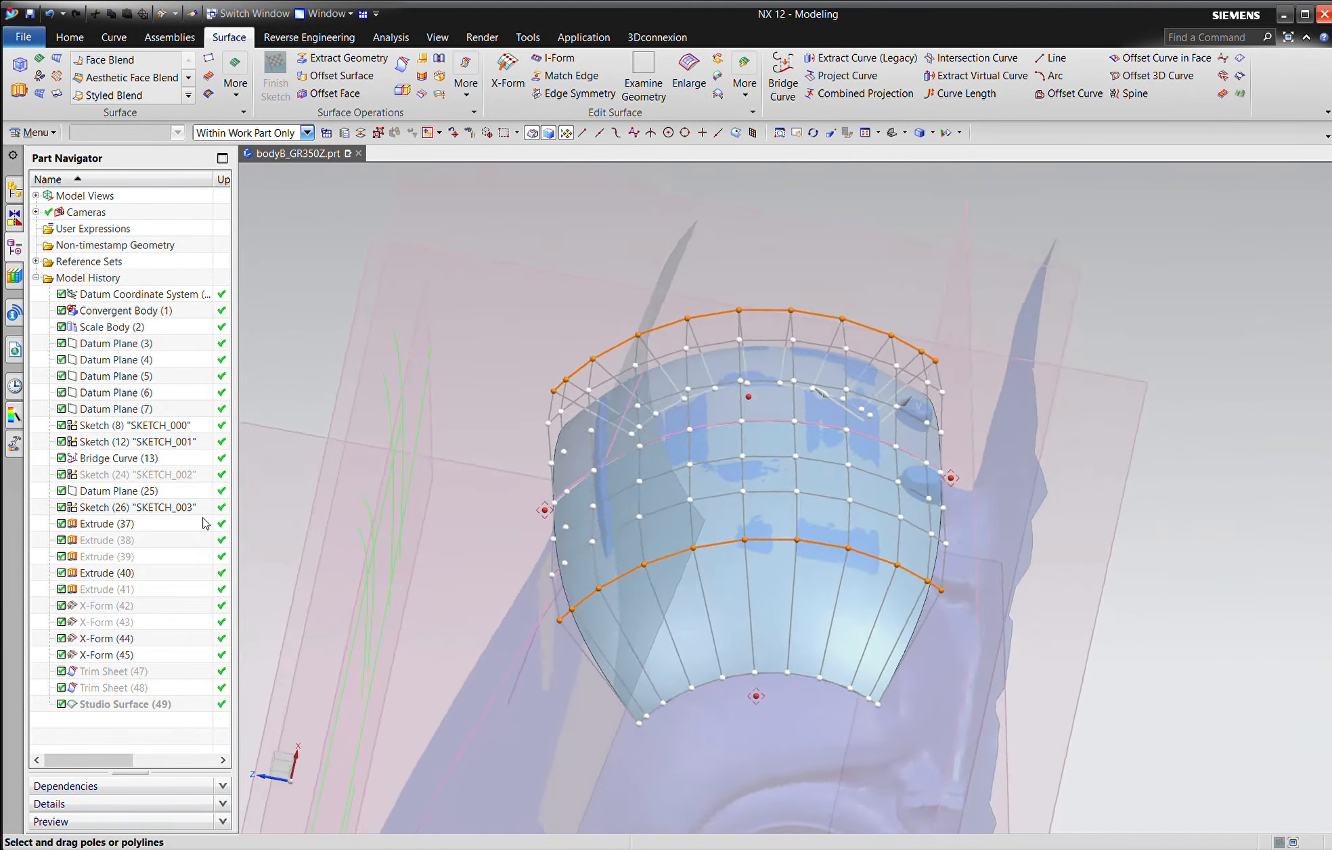
click(138, 607)
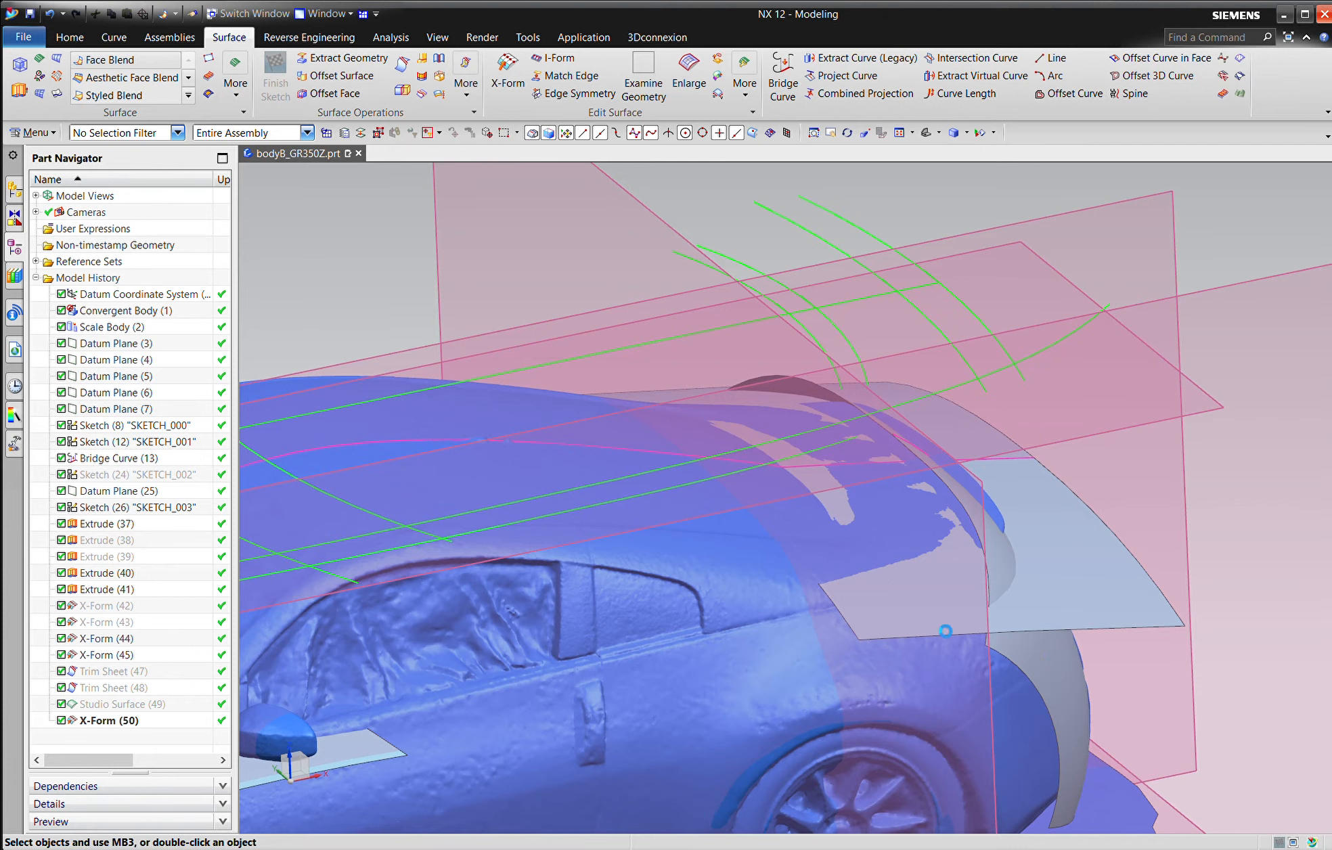
Create a face blend between the sloping rear sheet and the rear-end sheet, with the rear-end sheet's upper edge as spine and blend width 10.
click(1059, 633)
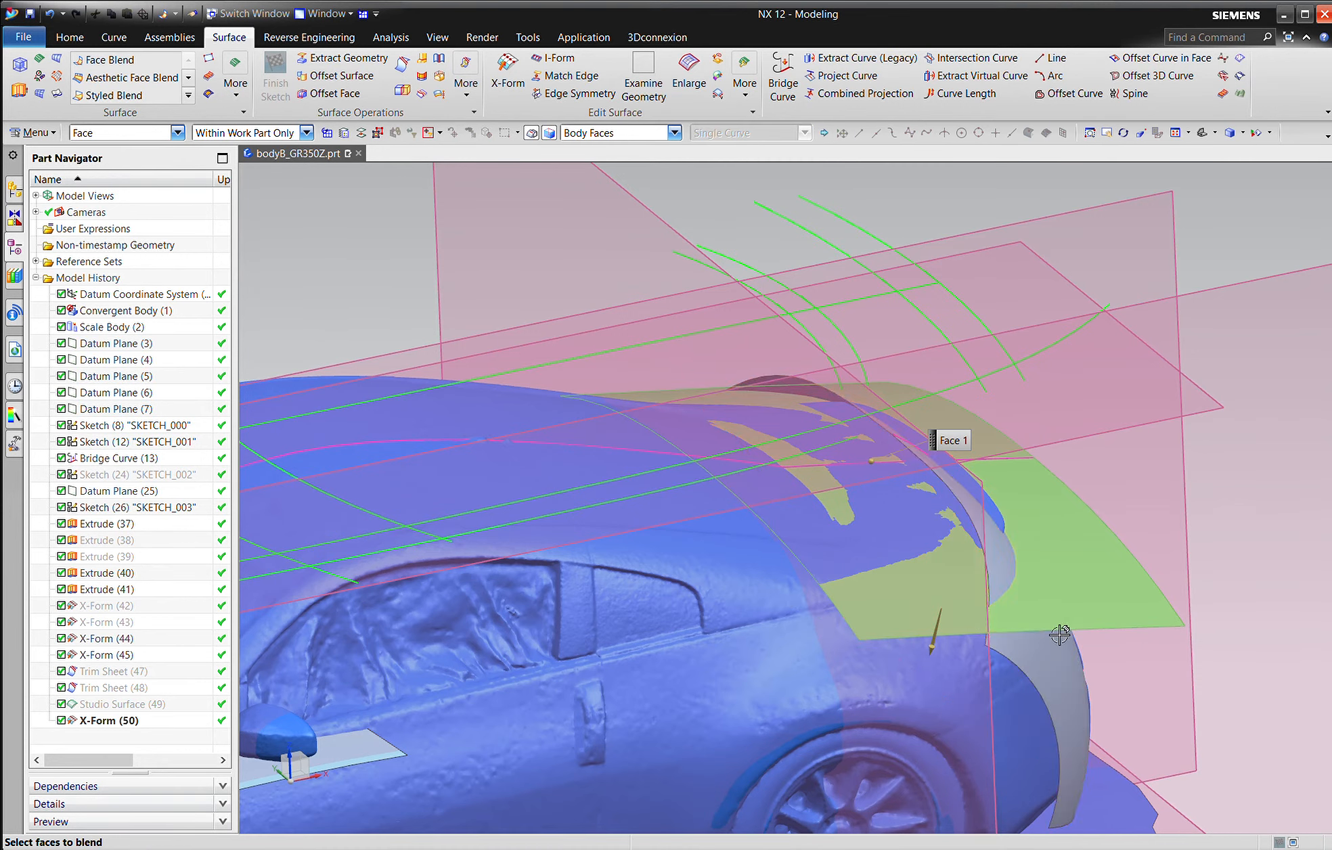
click(1046, 656)
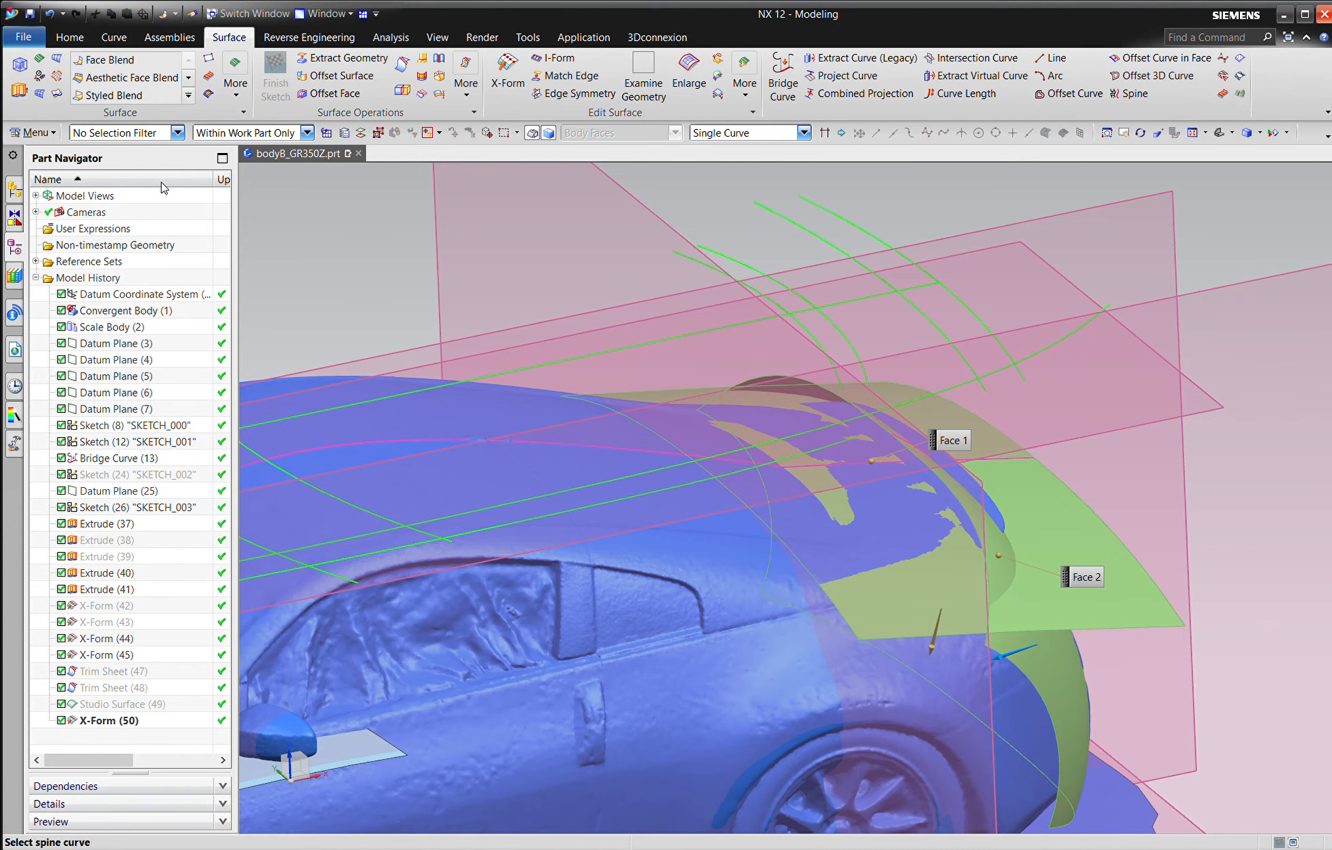
click(938, 485)
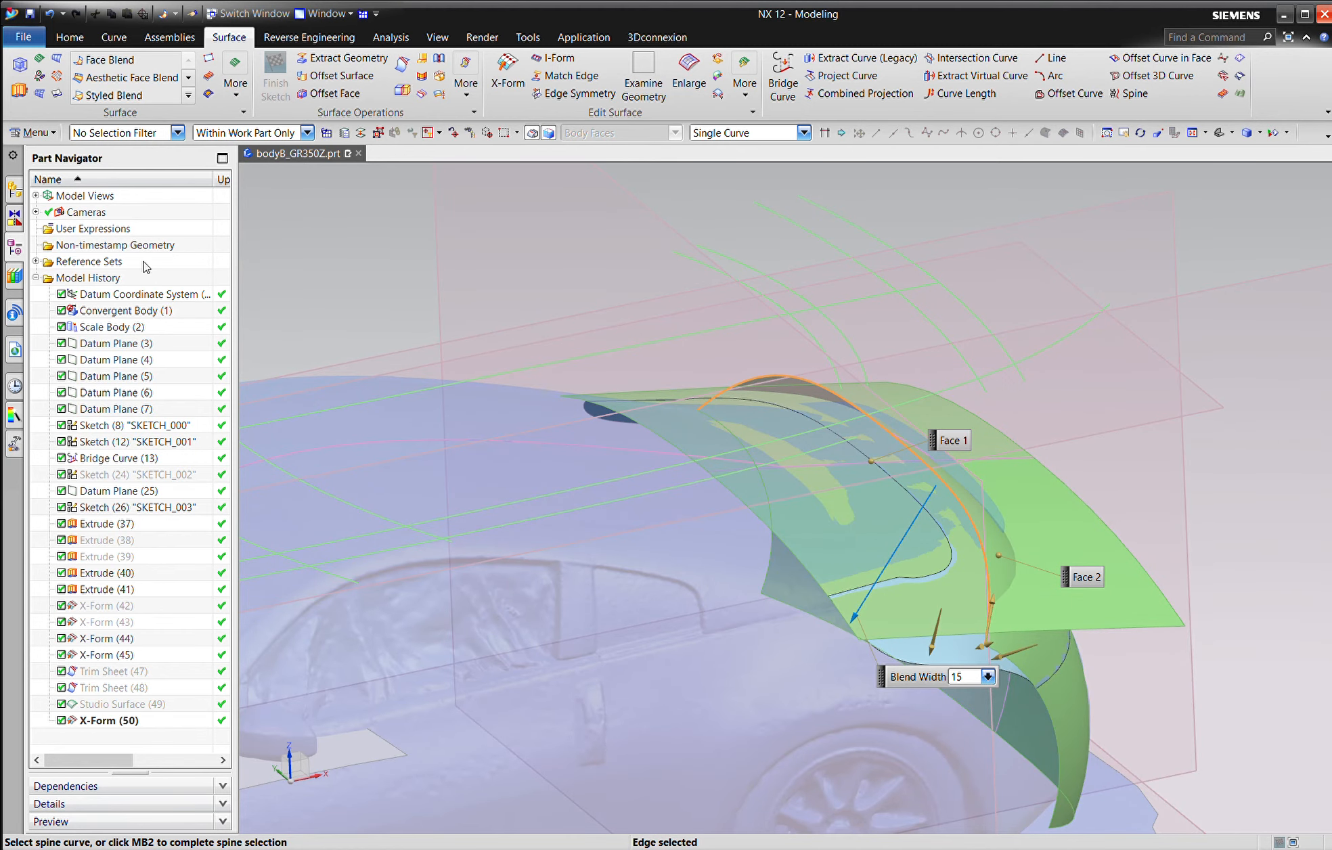
text(10)
key(Return)
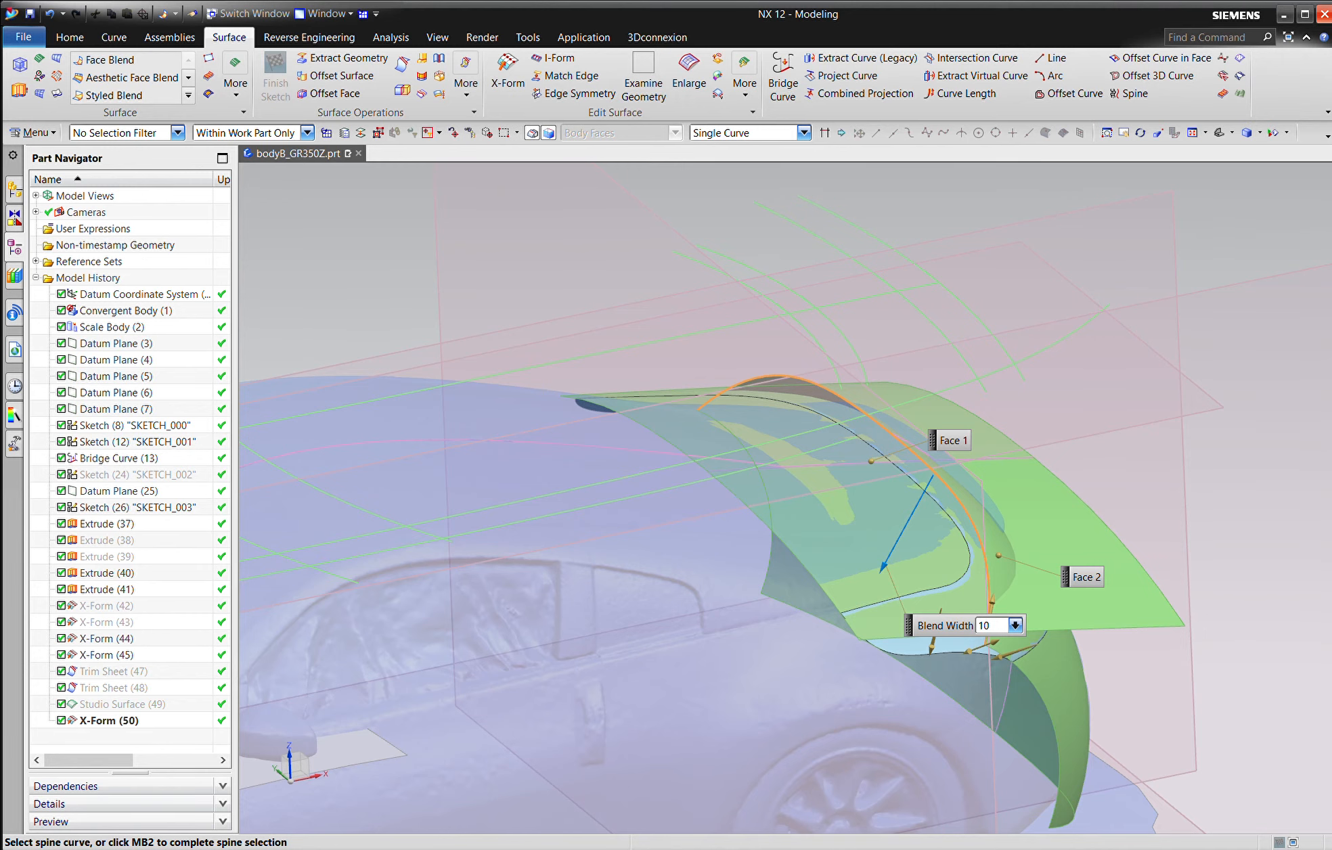
click(136, 561)
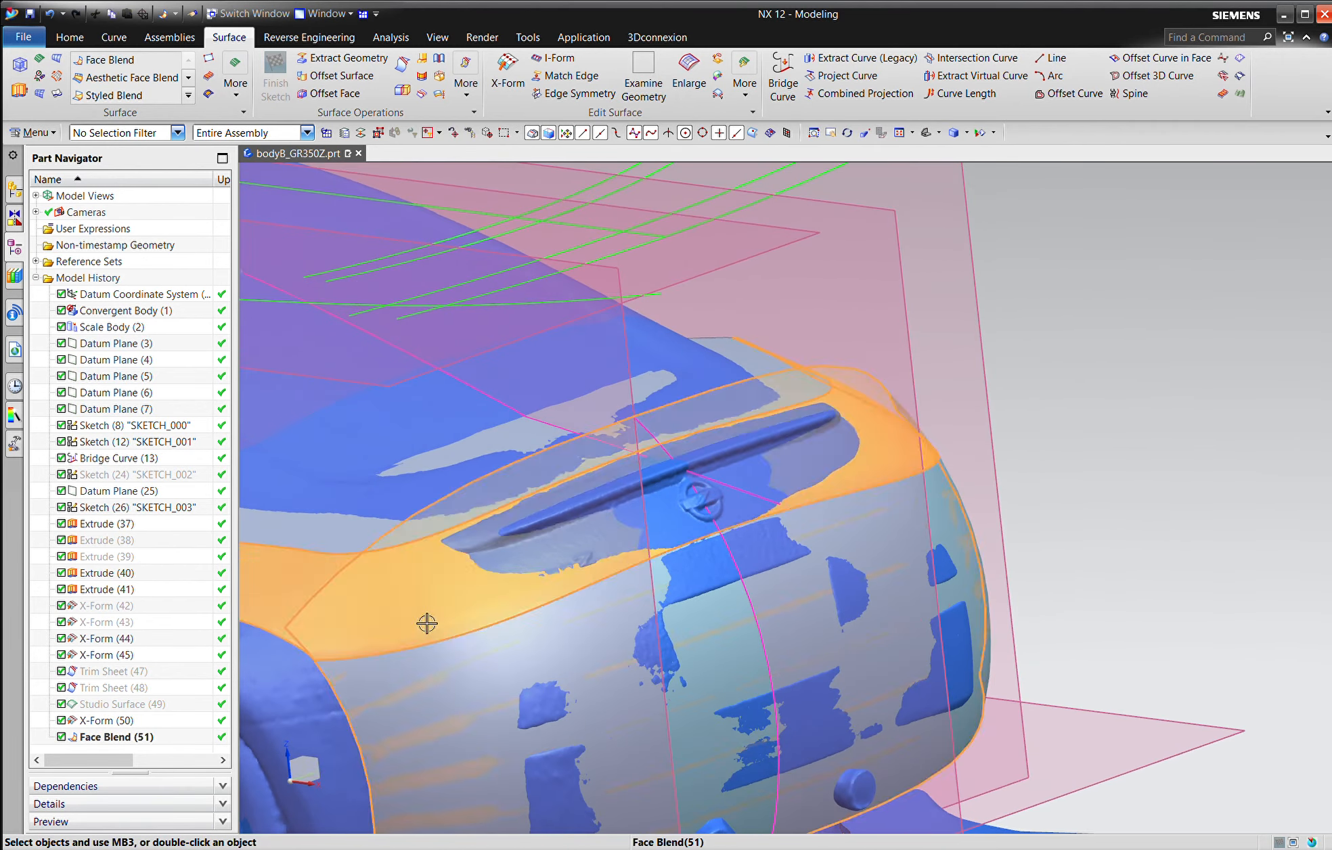
Edit the new rear face blend with both blend widths at 6 and accept it.
double_click(428, 621)
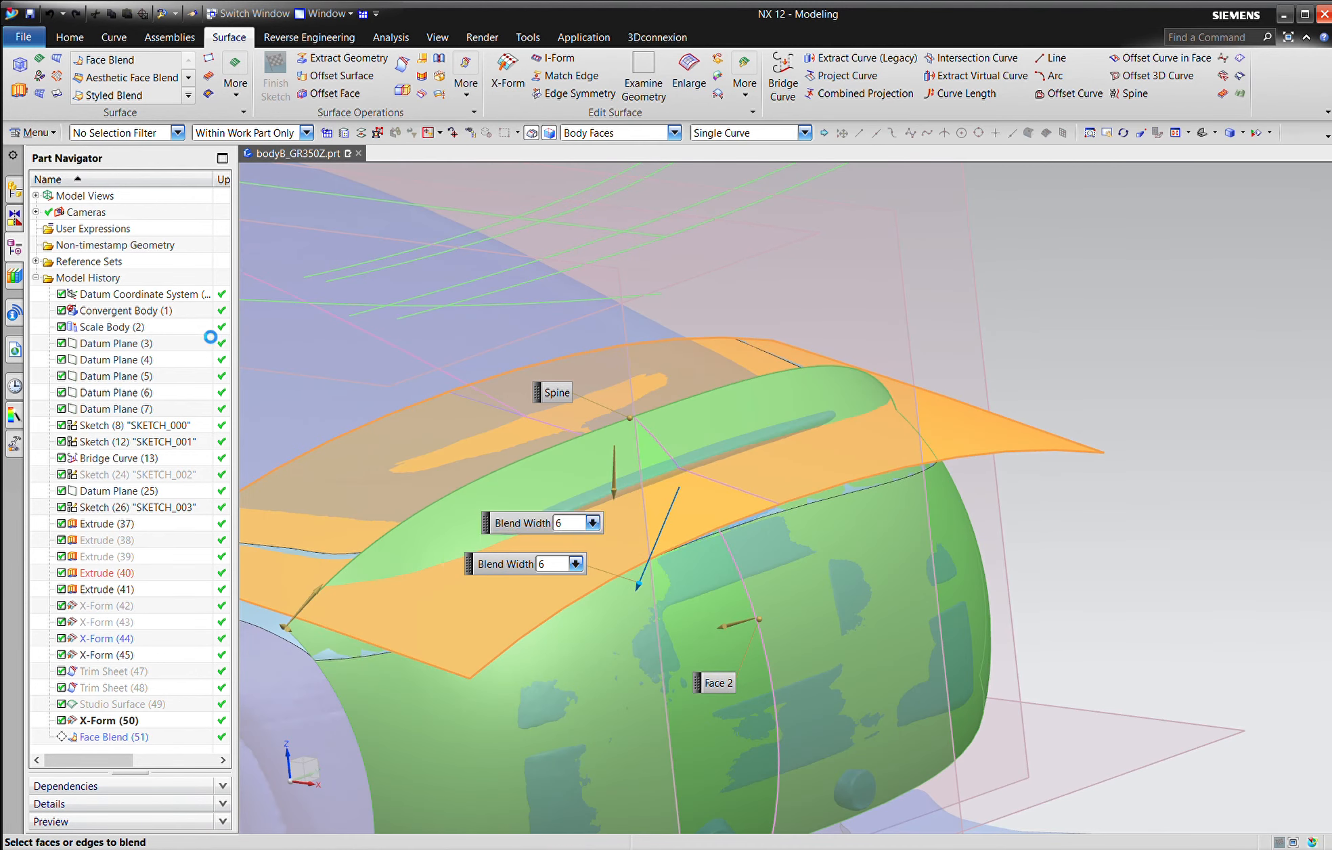
click(182, 563)
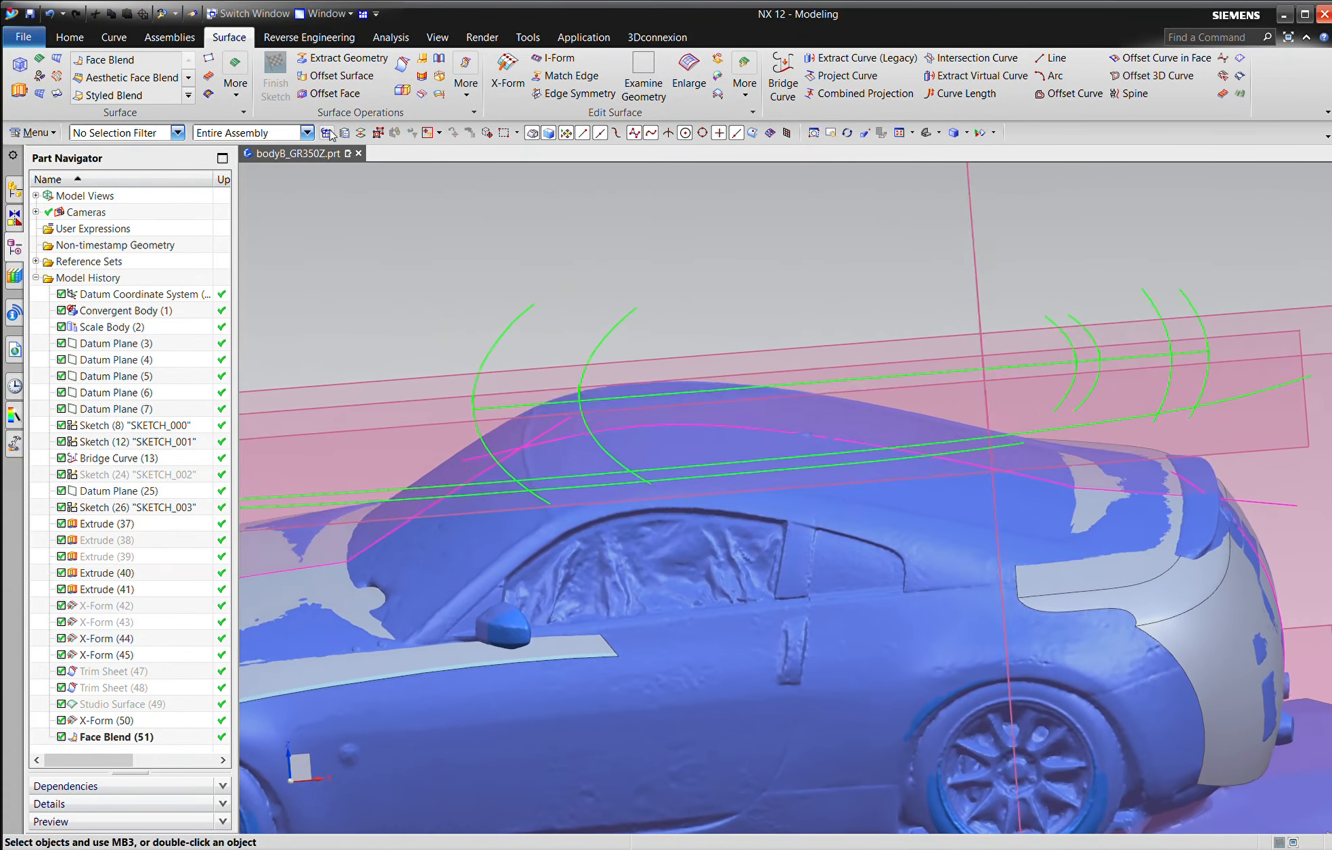
Make the layer holding the hidden roof and windscreen sheets visible in the layer settings, and close the settings.
click(343, 134)
click(55, 211)
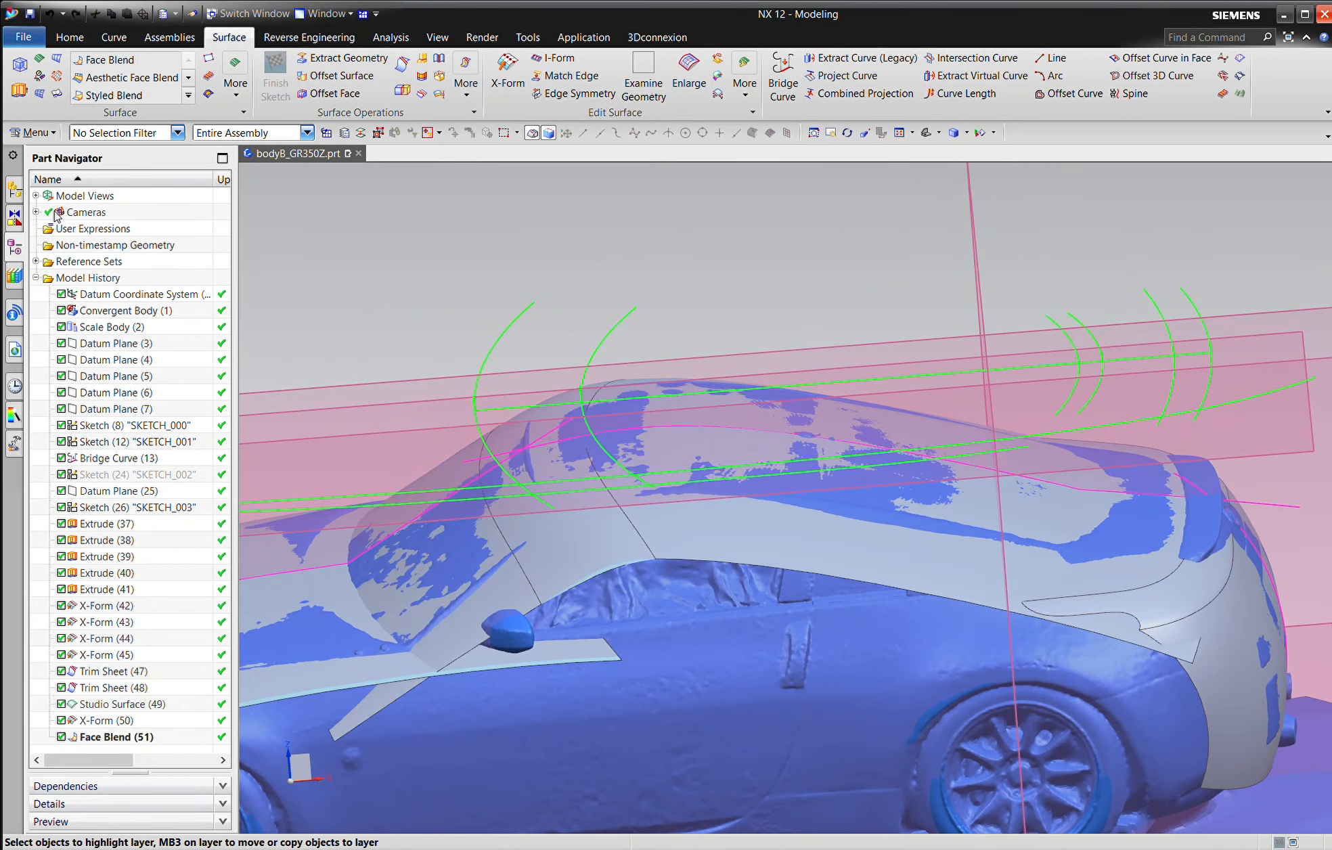
middle_click(371, 244)
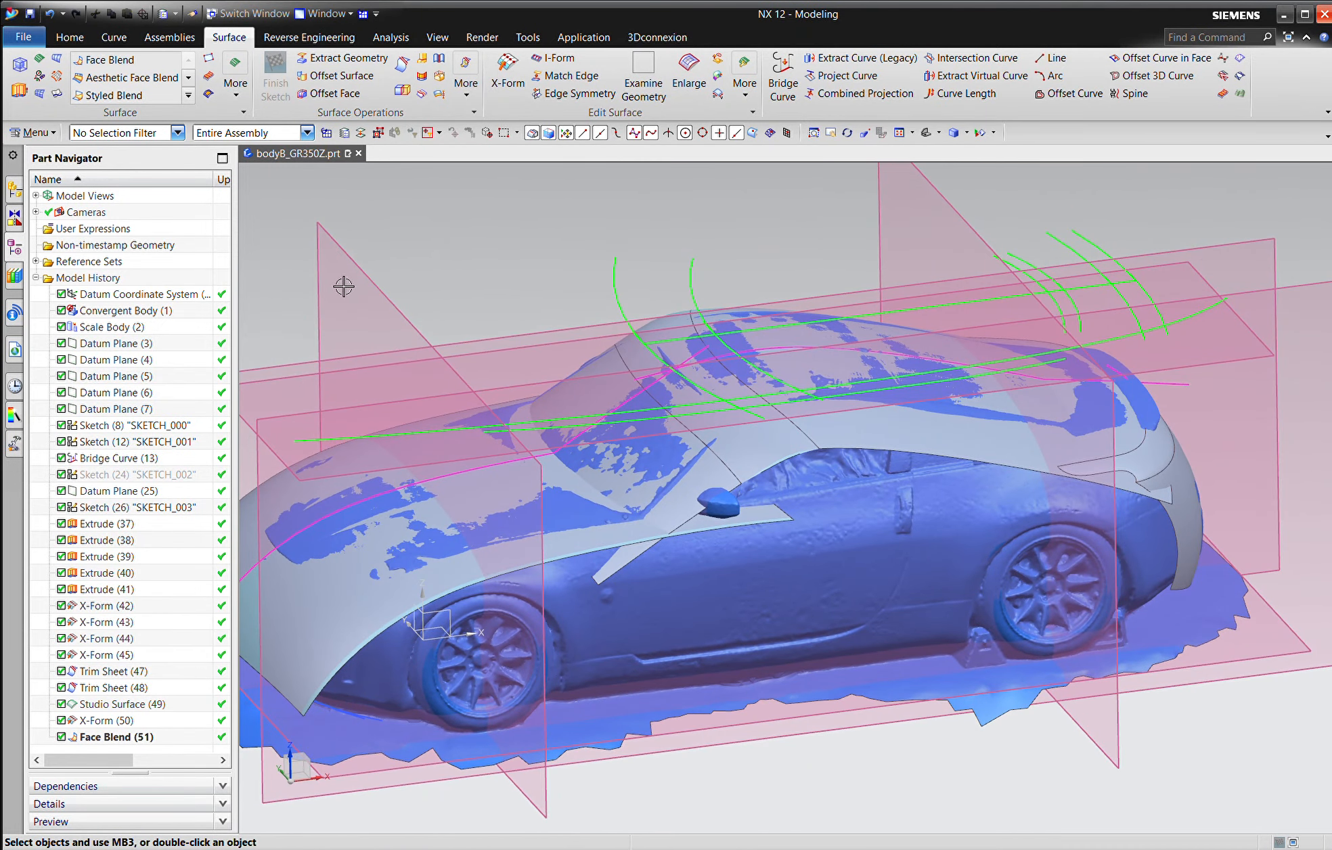
click(416, 324)
key(Escape)
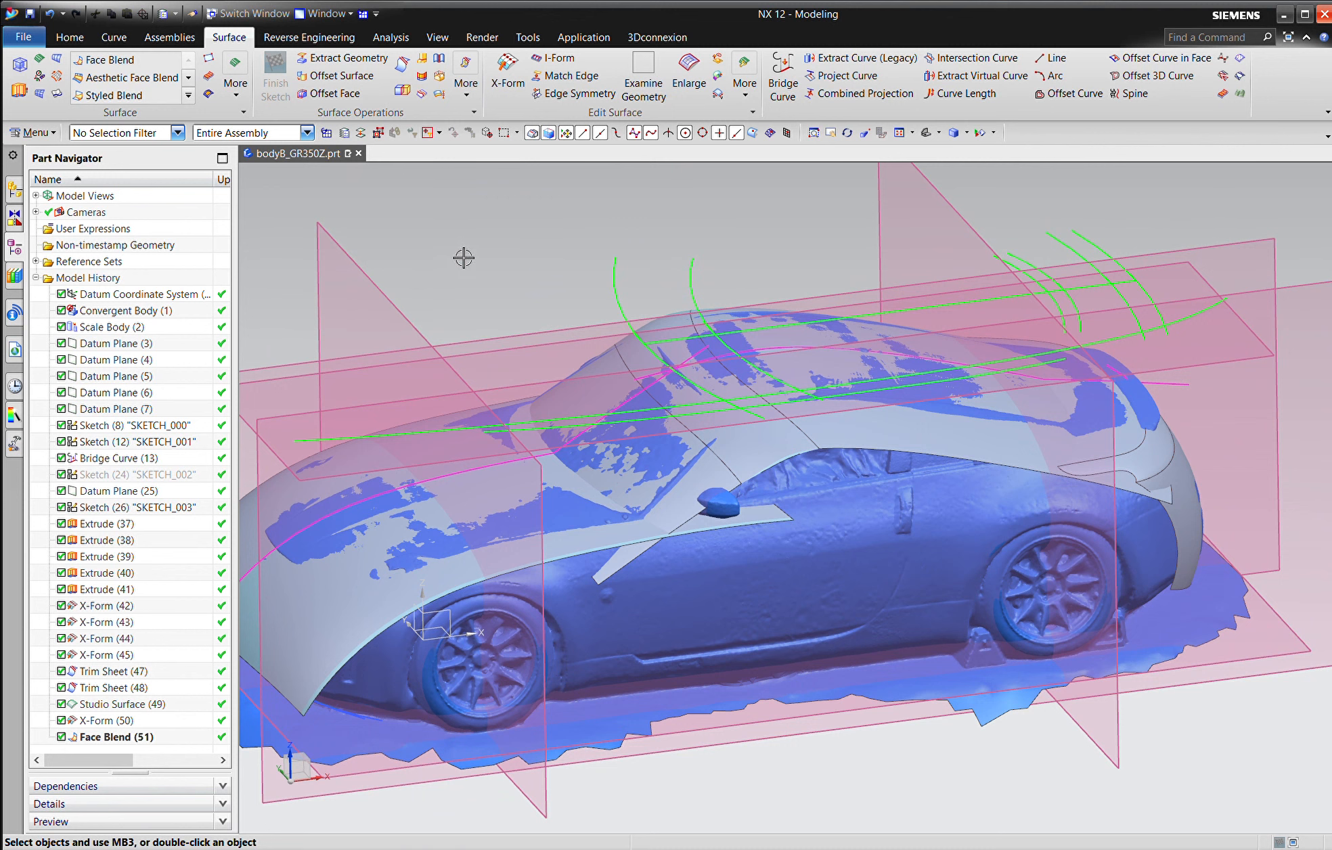